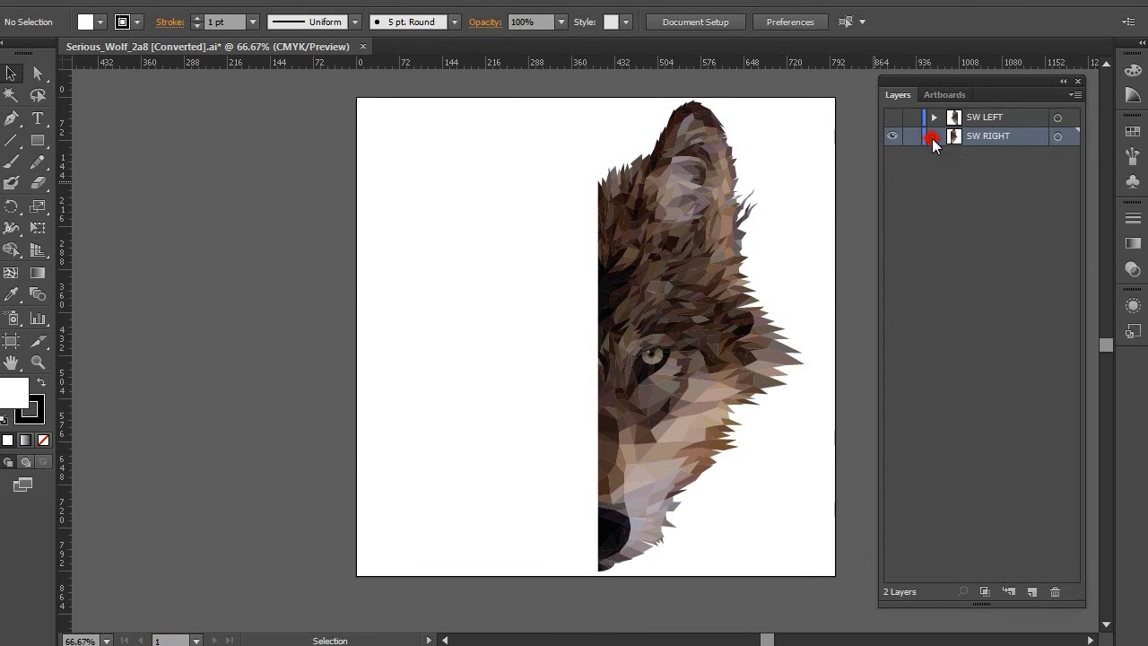
# - Expand the SW RIGHT layer, group the paths that form the wolf's nose, and hide that group
pyautogui.click(934, 137)
pyautogui.moveTo(1064, 177); pyautogui.dragTo(1064, 536)
pyautogui.moveTo(576, 590); pyautogui.dragTo(616, 518)
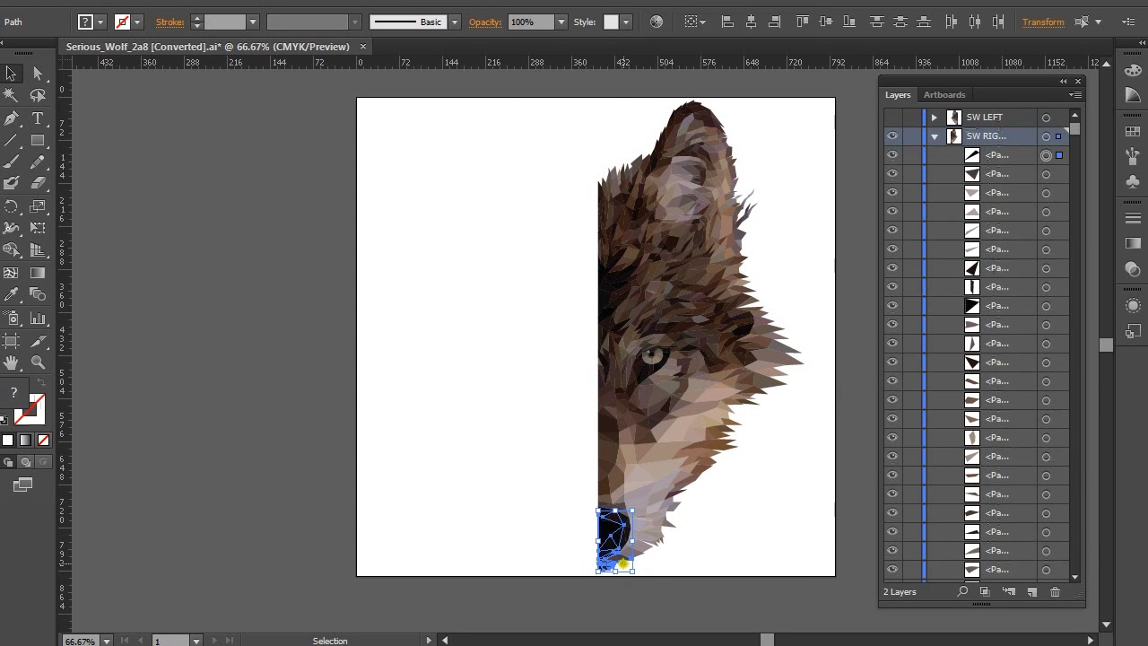
pyautogui.rightClick(608, 535)
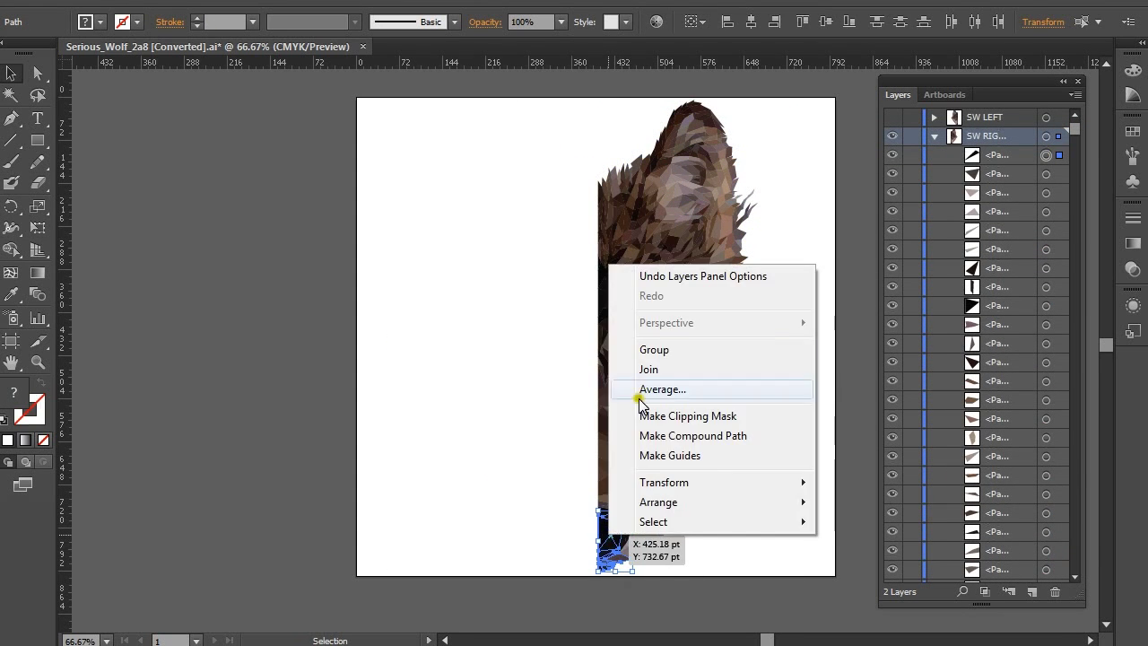
pyautogui.click(654, 349)
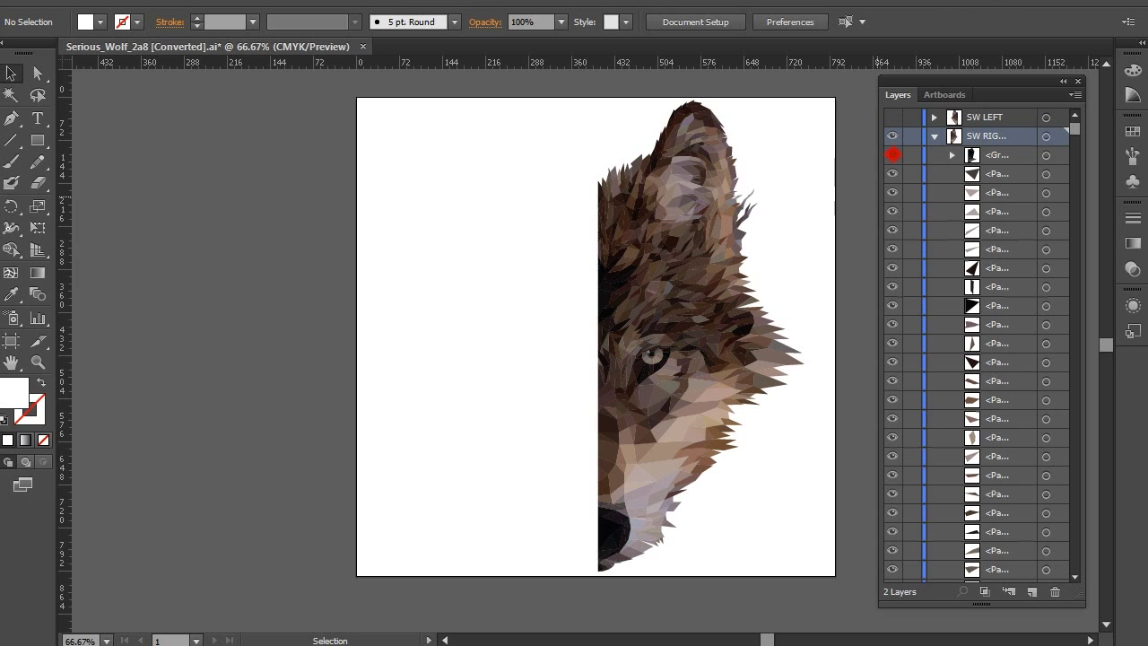
# - Group the muzzle paths around the nose, hide the group, and move it directly below the nose group in SW RIGHT
pyautogui.click(639, 526)
pyautogui.moveTo(1075, 128); pyautogui.dragTo(1086, 519)
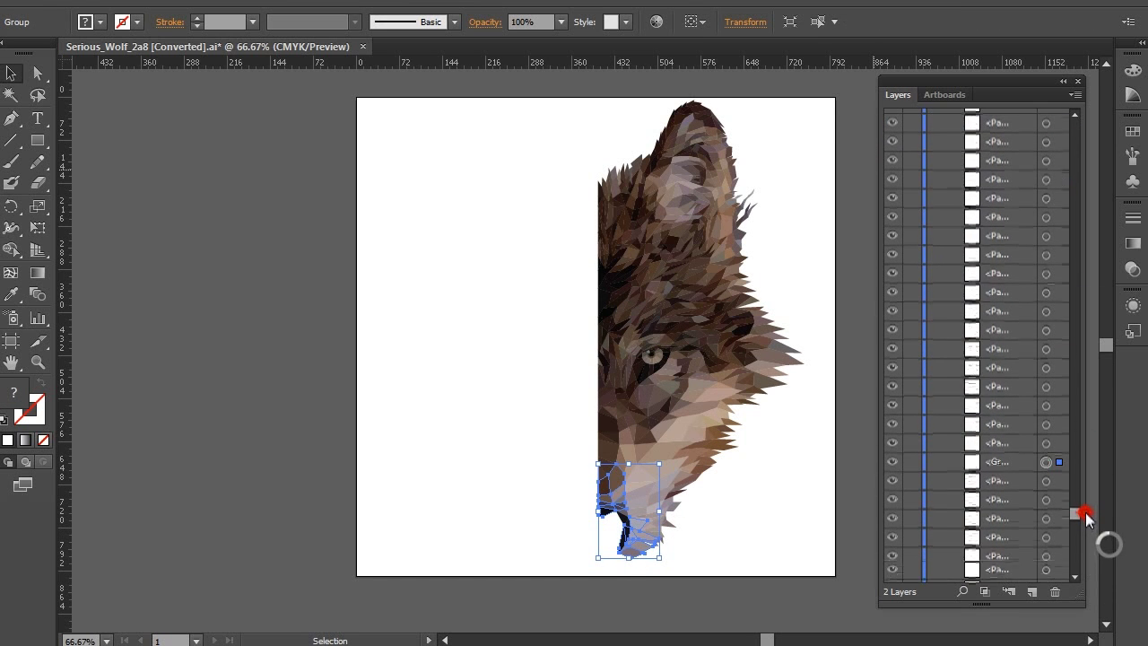
pyautogui.click(888, 463)
pyautogui.click(888, 463)
pyautogui.click(889, 463)
pyautogui.moveTo(1002, 463); pyautogui.dragTo(993, 166)
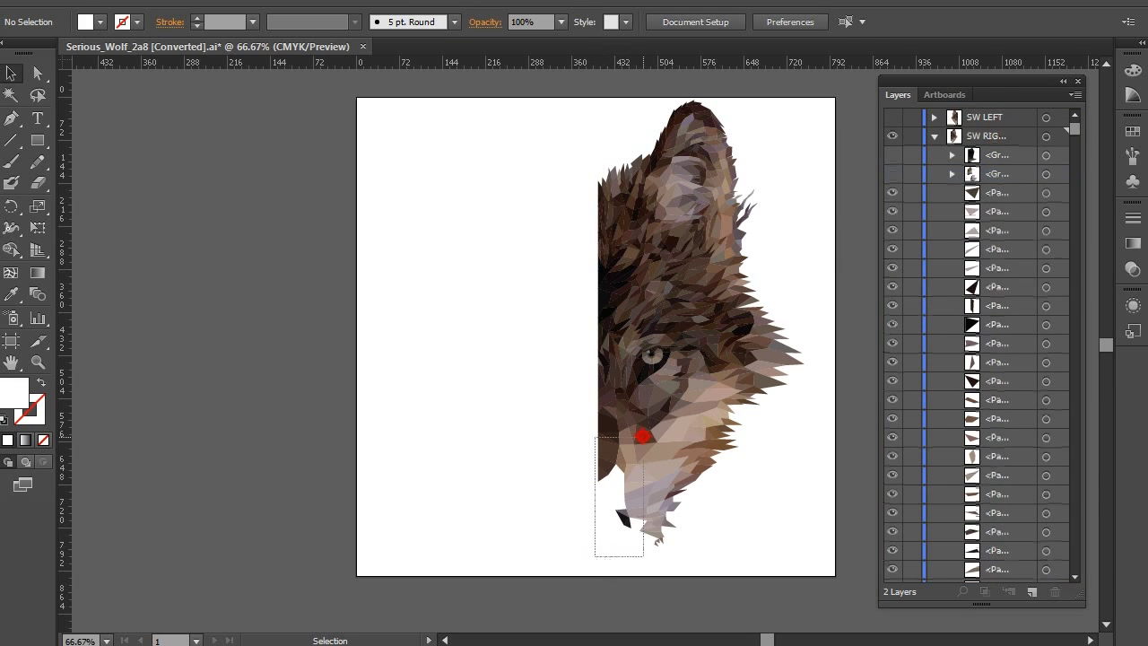
# - Group the next set of muzzle paths above and beside the hidden nose area, and hide the group
pyautogui.moveTo(643, 473); pyautogui.dragTo(644, 485)
pyautogui.rightClick(645, 494)
pyautogui.click(709, 305)
# - Group the lower cheek and upper muzzle paths below the eye, and hide the group
pyautogui.moveTo(608, 549); pyautogui.dragTo(665, 529)
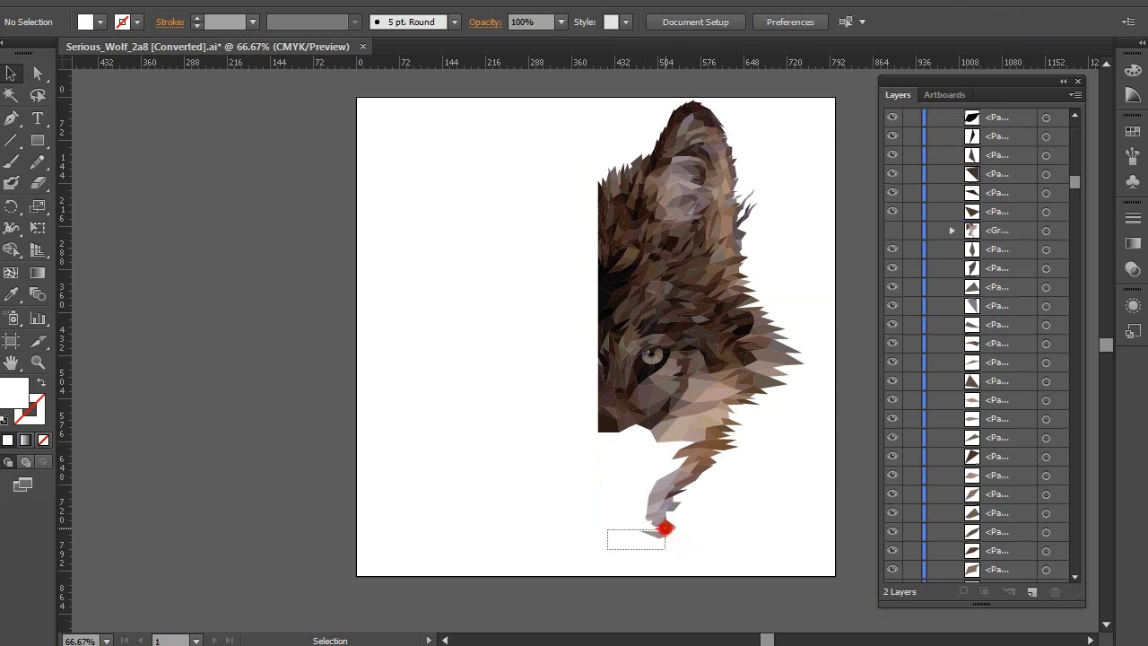
pyautogui.moveTo(699, 474); pyautogui.dragTo(700, 473)
pyautogui.moveTo(595, 471); pyautogui.dragTo(681, 416)
pyautogui.rightClick(654, 424)
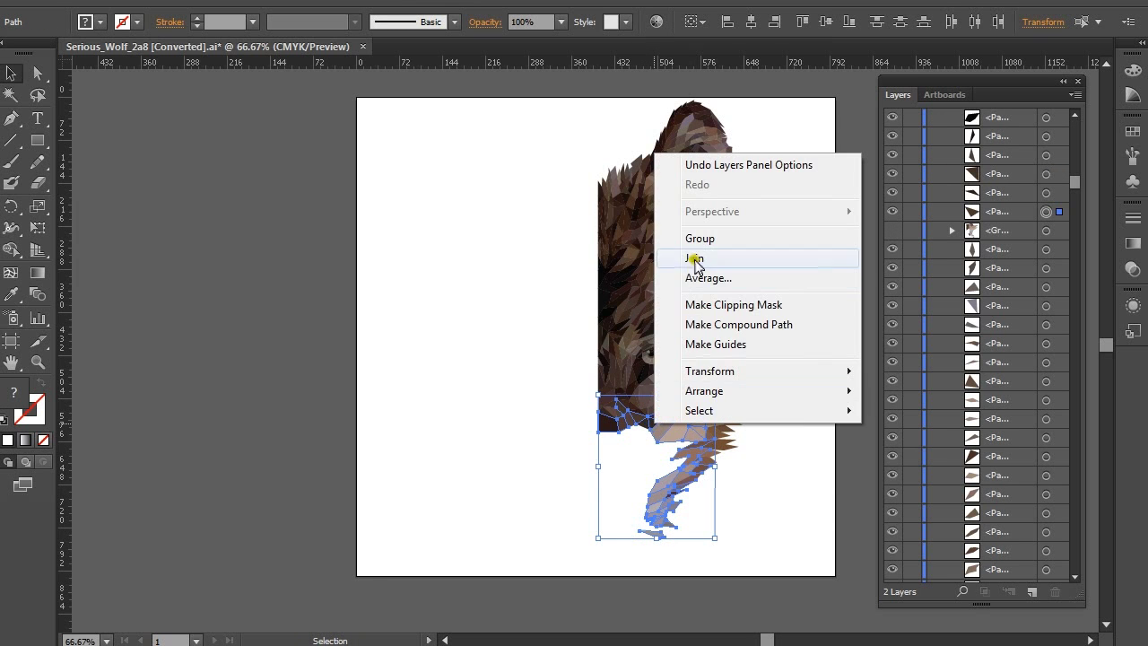
pyautogui.click(701, 237)
pyautogui.scroll(5, 1035, 359)
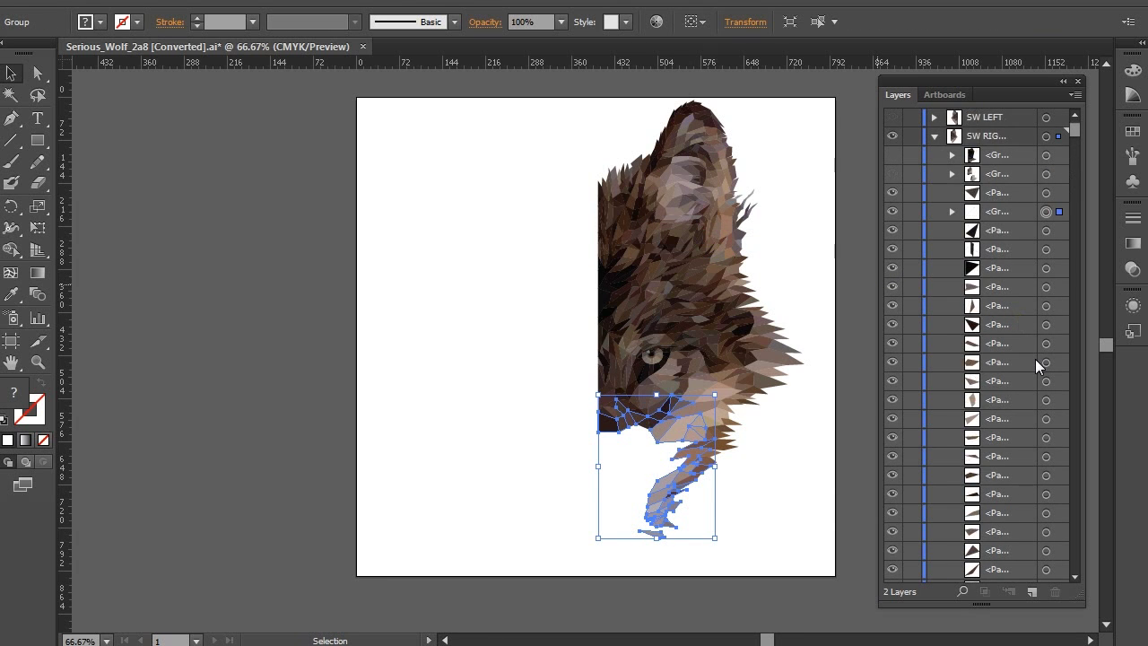
pyautogui.click(893, 212)
# - Group the paths covering the eye and the area around it, and hide the group
pyautogui.moveTo(618, 529); pyautogui.dragTo(746, 453)
pyautogui.moveTo(589, 475); pyautogui.dragTo(697, 306)
pyautogui.rightClick(677, 345)
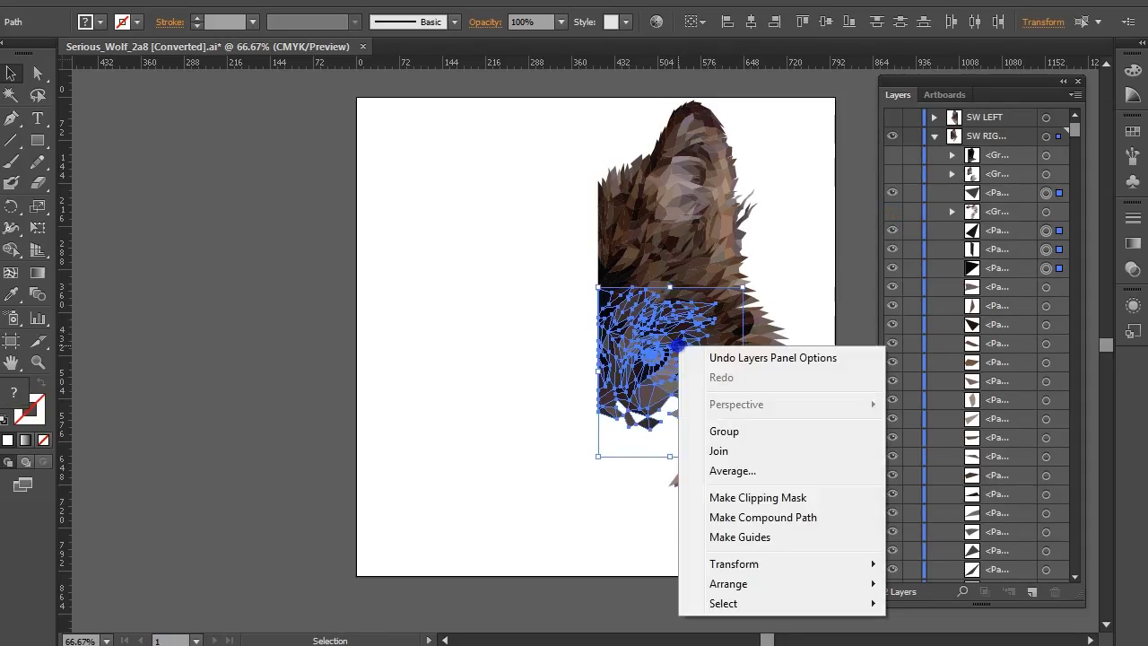
pyautogui.click(716, 432)
# - Group the lower forehead band together with the remaining cheek-edge paths, and hide the group
pyautogui.moveTo(591, 515); pyautogui.dragTo(749, 416)
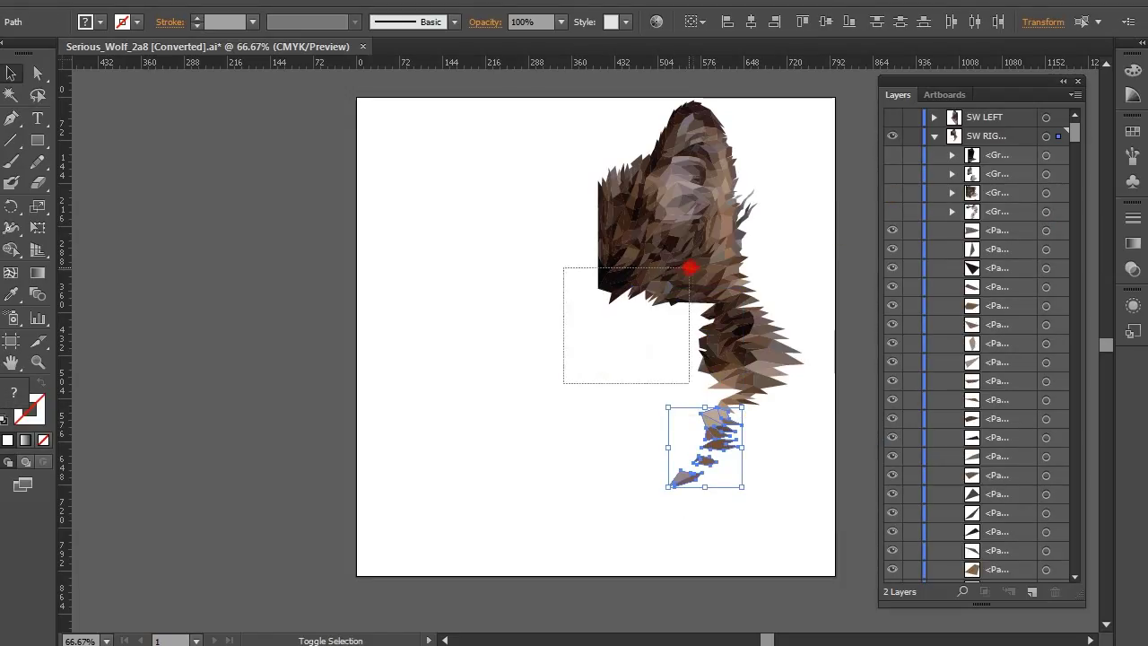
pyautogui.moveTo(722, 272); pyautogui.dragTo(714, 271)
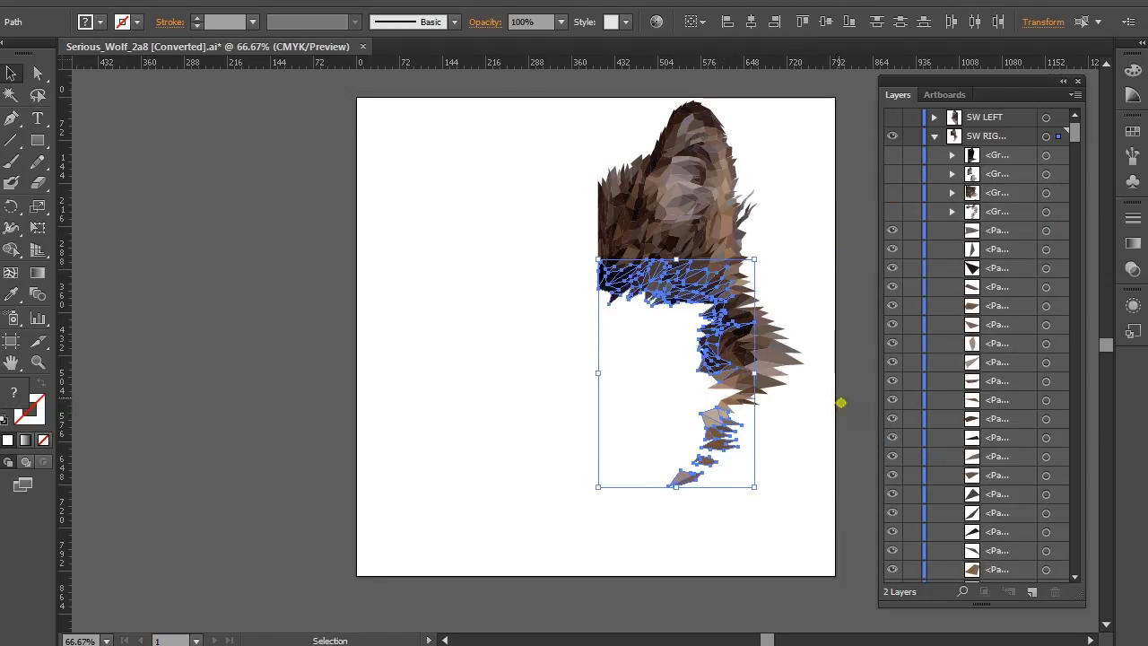
pyautogui.rightClick(691, 285)
pyautogui.click(674, 364)
# - Group the next forehead band with the outer cheek fur spikes, and hide the group
pyautogui.moveTo(592, 346); pyautogui.dragTo(692, 224)
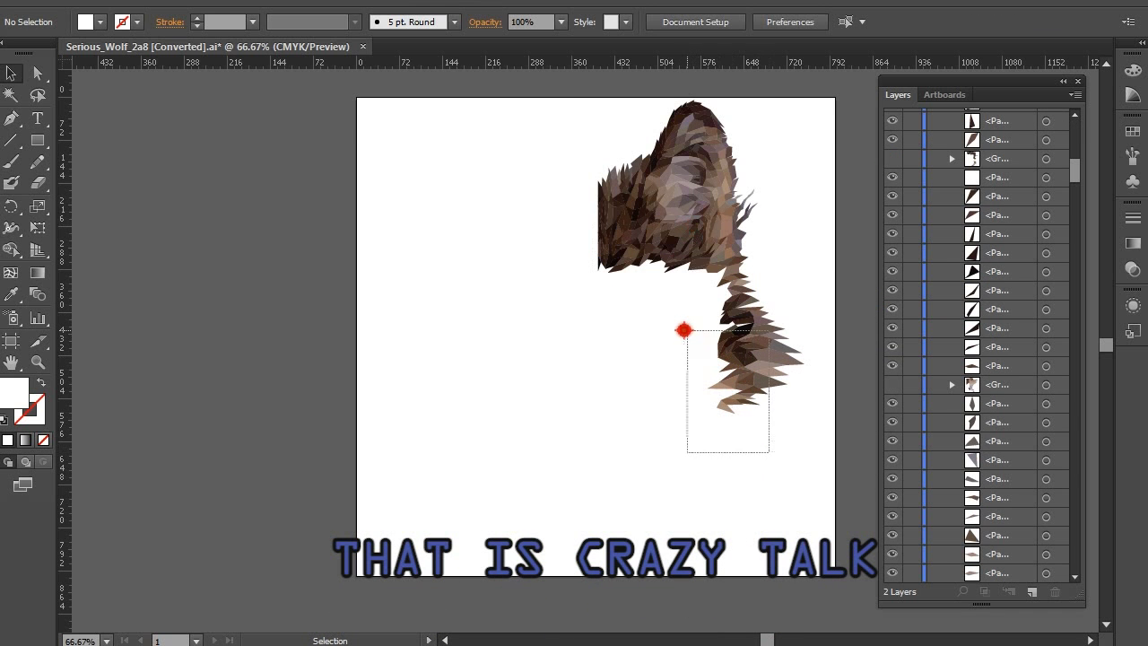
pyautogui.moveTo(698, 334); pyautogui.dragTo(691, 330)
pyautogui.moveTo(716, 256); pyautogui.dragTo(718, 257)
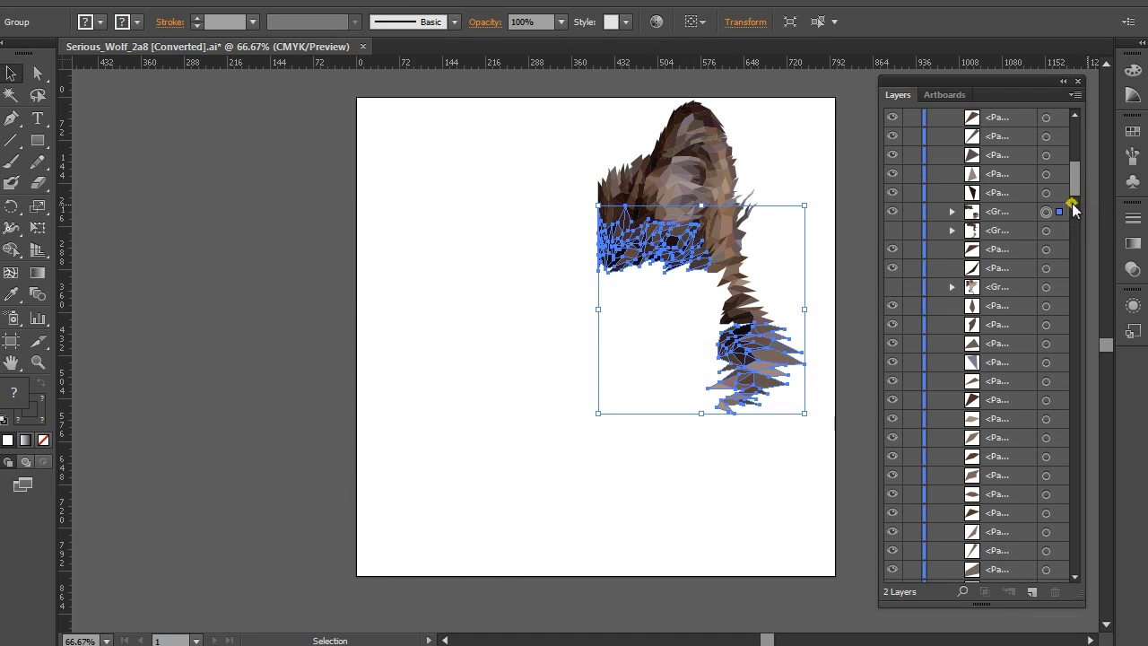
pyautogui.click(894, 211)
# - Group the upper forehead paths with the fur strip running down below the ear, and hide the group
pyautogui.moveTo(662, 222); pyautogui.dragTo(685, 194)
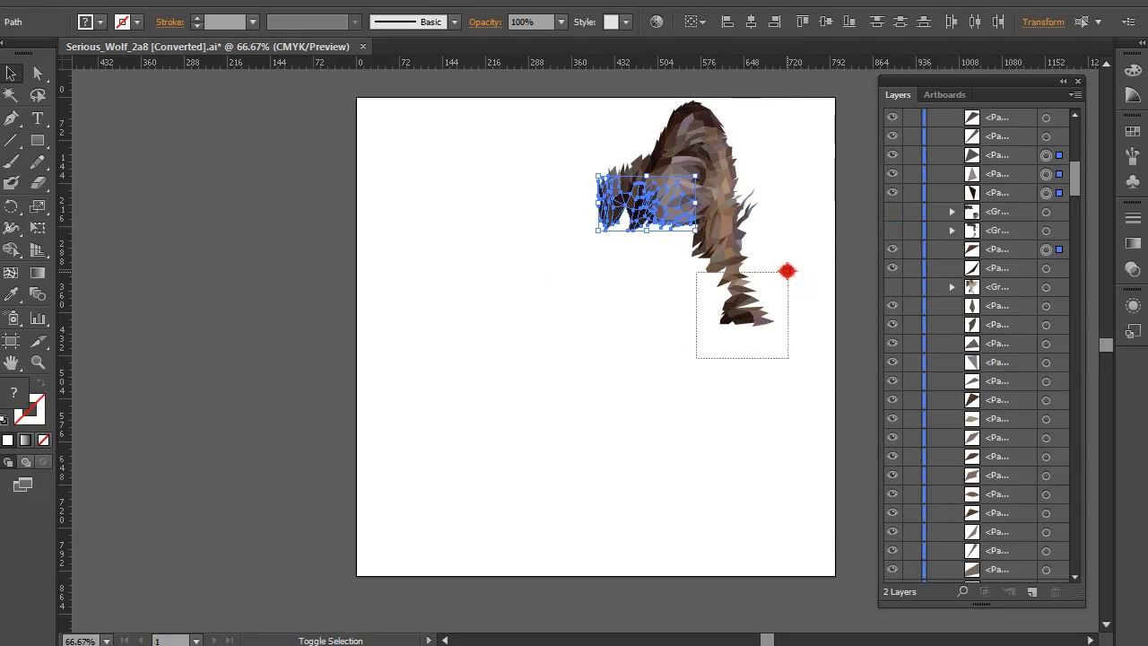
pyautogui.moveTo(775, 239); pyautogui.dragTo(777, 239)
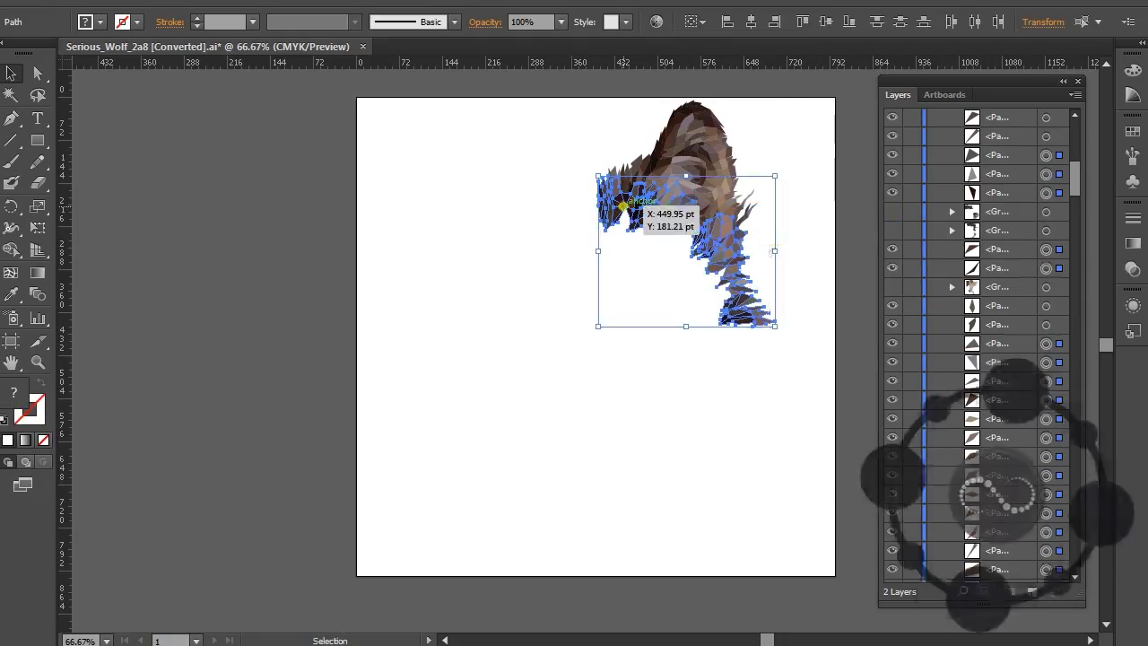
pyautogui.rightClick(626, 208)
pyautogui.click(682, 293)
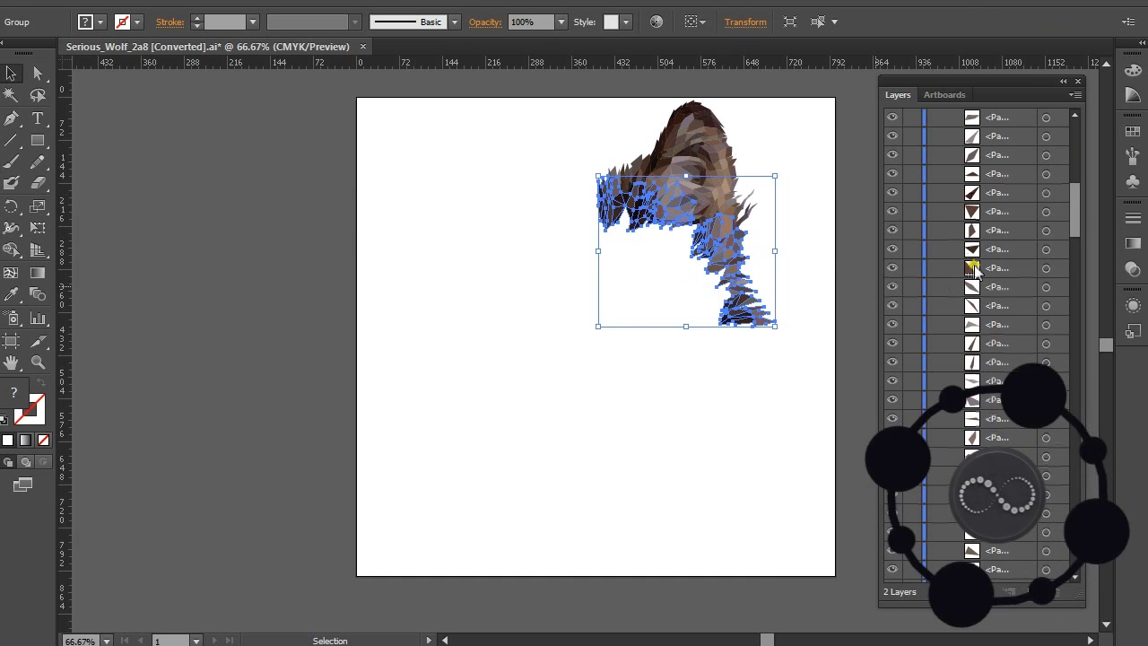
pyautogui.click(891, 231)
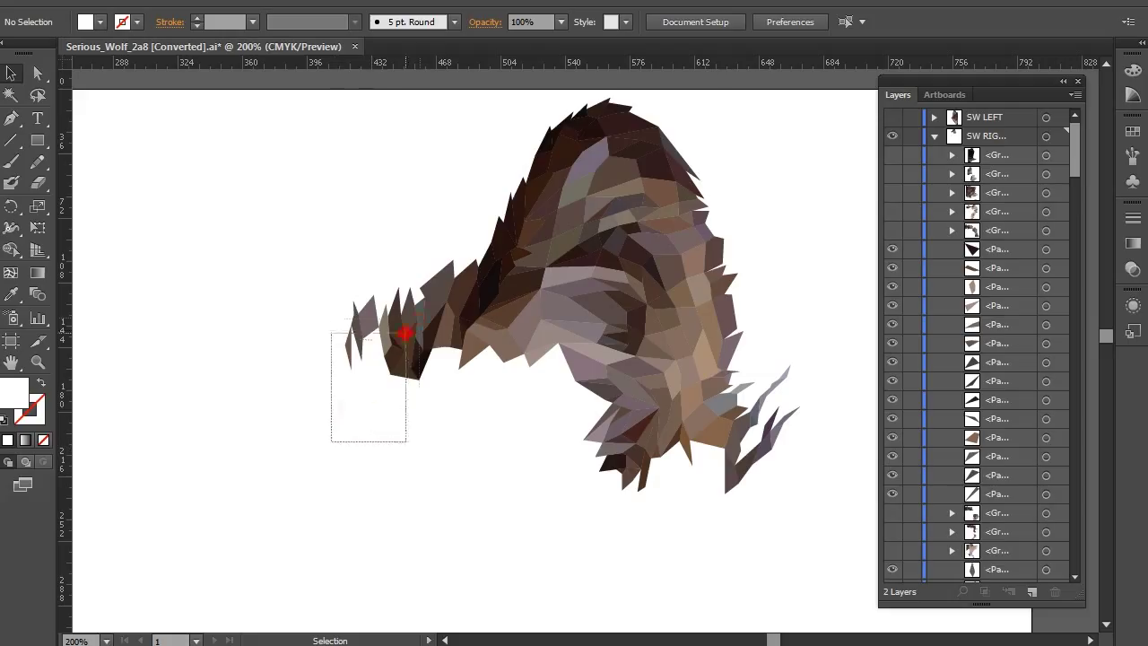
# - Group the remaining head-top paths with the fur at the base of the ear, and hide the group
pyautogui.moveTo(461, 304); pyautogui.dragTo(492, 280)
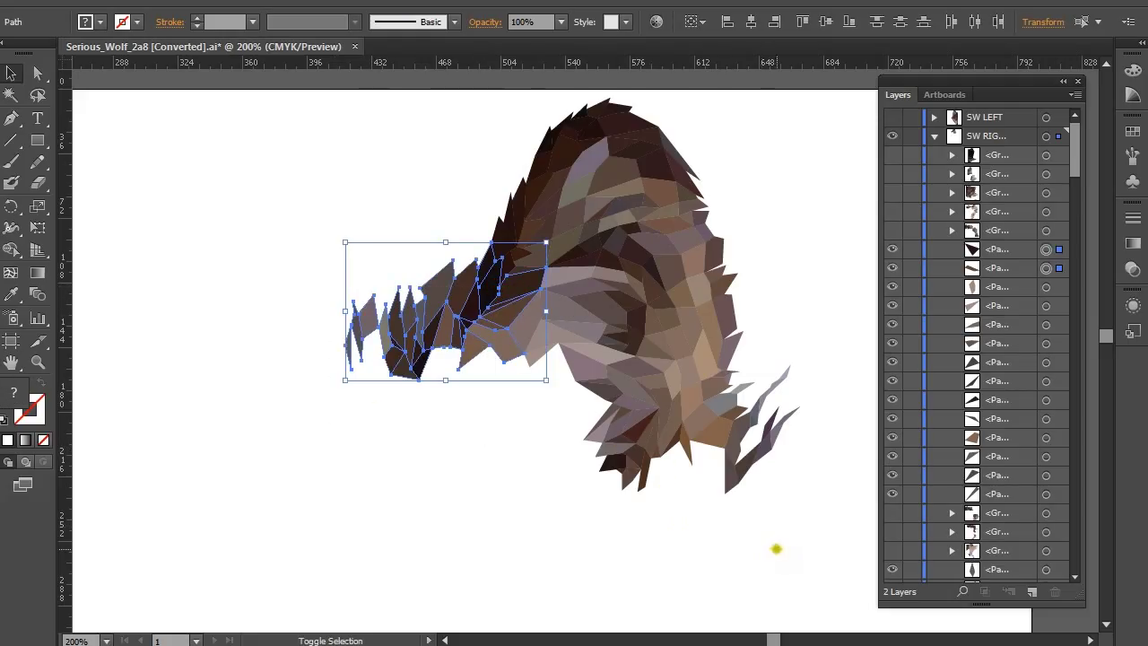
pyautogui.moveTo(583, 384); pyautogui.dragTo(557, 359)
pyautogui.rightClick(646, 405)
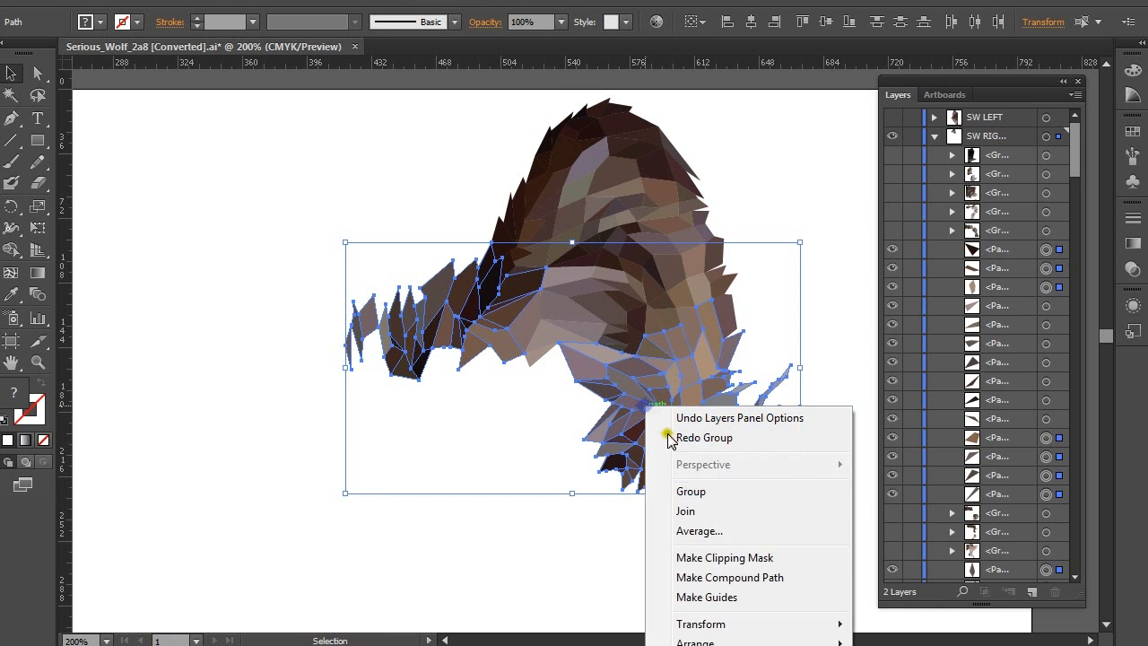
pyautogui.click(688, 492)
pyautogui.click(896, 247)
# - Group the paths of the middle part of the ear and hide the group
pyautogui.moveTo(489, 391); pyautogui.dragTo(777, 217)
pyautogui.rightClick(697, 259)
pyautogui.click(734, 345)
pyautogui.click(891, 269)
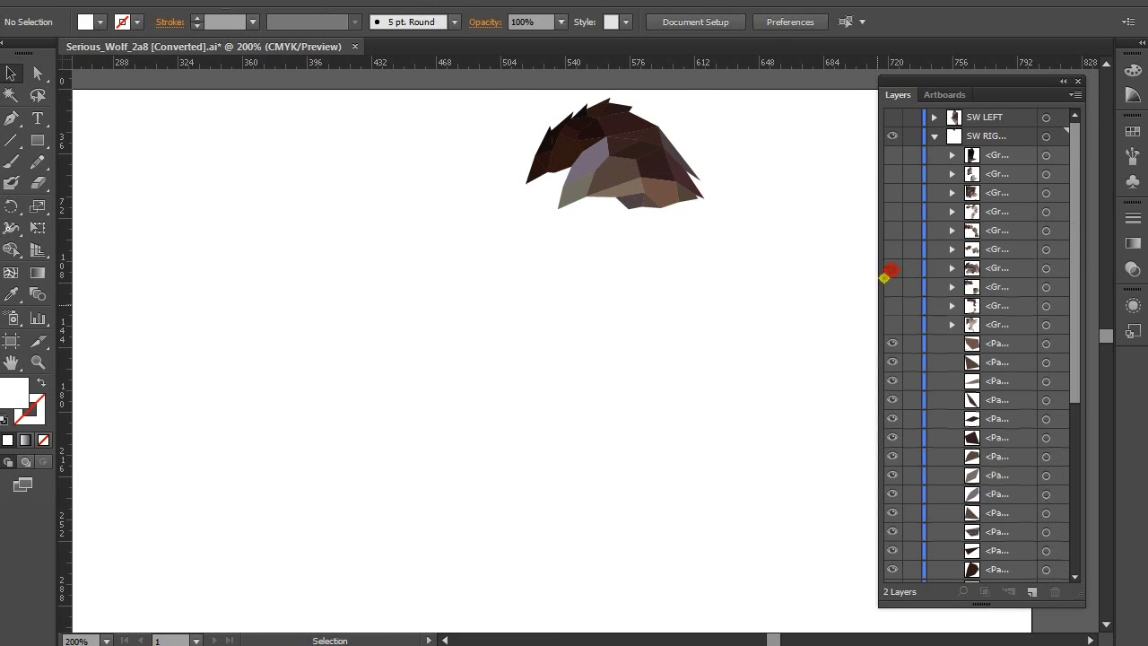
# - Group the remaining paths at the tip of the ear
pyautogui.moveTo(742, 259); pyautogui.dragTo(513, 104)
pyautogui.rightClick(662, 195)
pyautogui.click(701, 280)
# - Rename the nose group 1 and the muzzle group below it 2, leaving only these two groups visible
pyautogui.click(1011, 155)
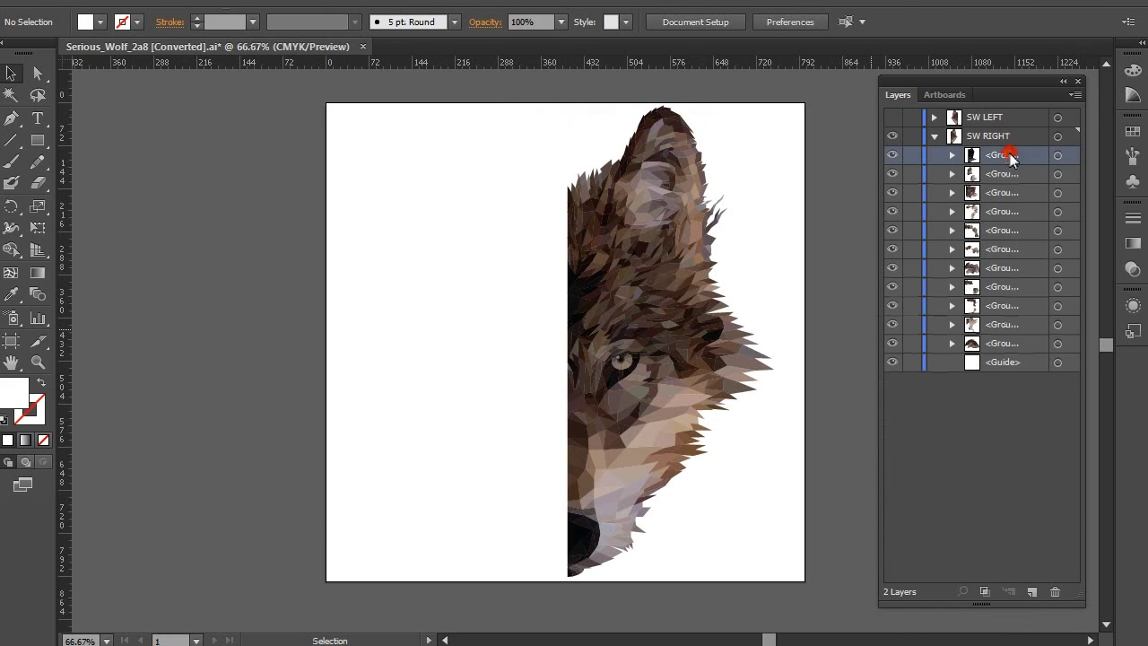
pyautogui.click(1079, 155)
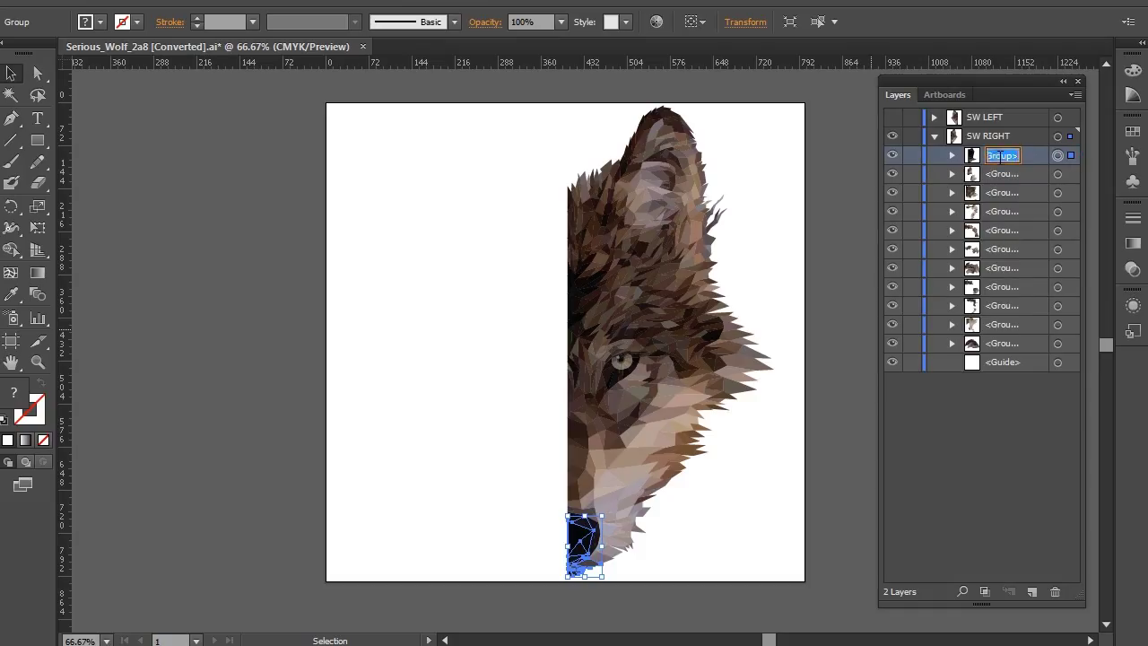
pyautogui.write('1')
pyautogui.press('Return')
pyautogui.keyDown('alt'); pyautogui.click(891, 155); pyautogui.keyUp('alt')
pyautogui.doubleClick(1001, 174)
pyautogui.write('2')
pyautogui.press('Return')
pyautogui.click(892, 174)
# - Show the next muzzle and cheek groups and place them below group 2 as groups 3 and 4
pyautogui.click(891, 324)
pyautogui.click(1001, 331)
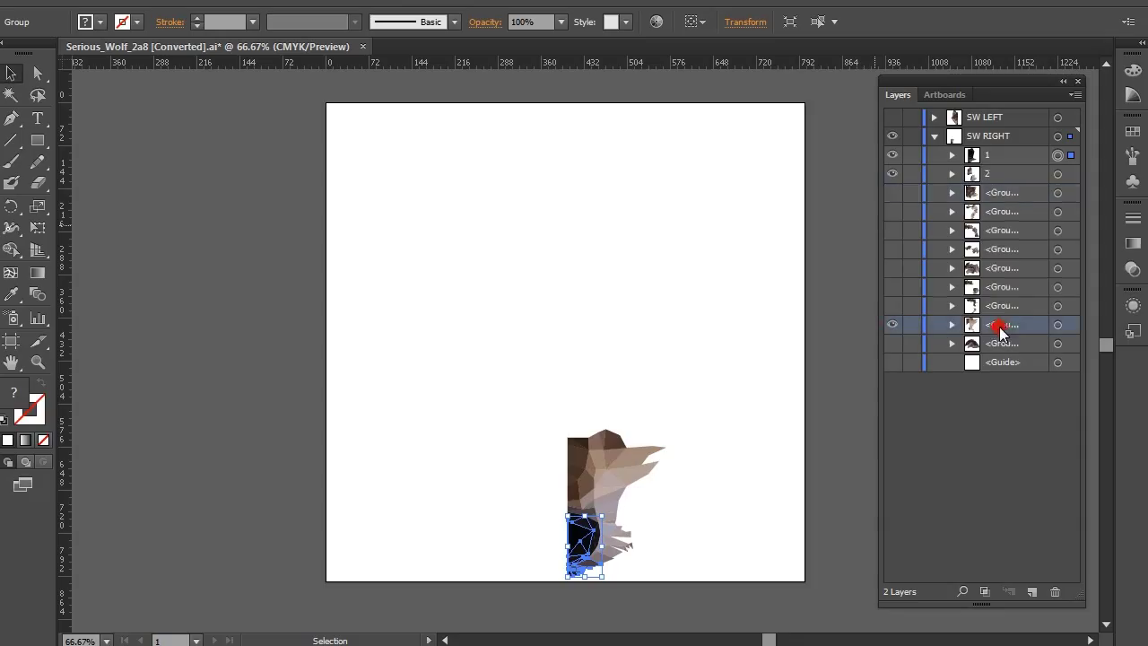
pyautogui.moveTo(999, 330); pyautogui.dragTo(1002, 192)
pyautogui.click(892, 232)
pyautogui.moveTo(1010, 230); pyautogui.dragTo(1005, 214)
# - Show the eye-area group and rename it 5, and place the lower forehead group below it as group 6
pyautogui.click(893, 232)
pyautogui.doubleClick(993, 234)
pyautogui.write('5')
pyautogui.click(998, 251)
pyautogui.click(892, 324)
pyautogui.moveTo(1001, 323); pyautogui.dragTo(998, 259)
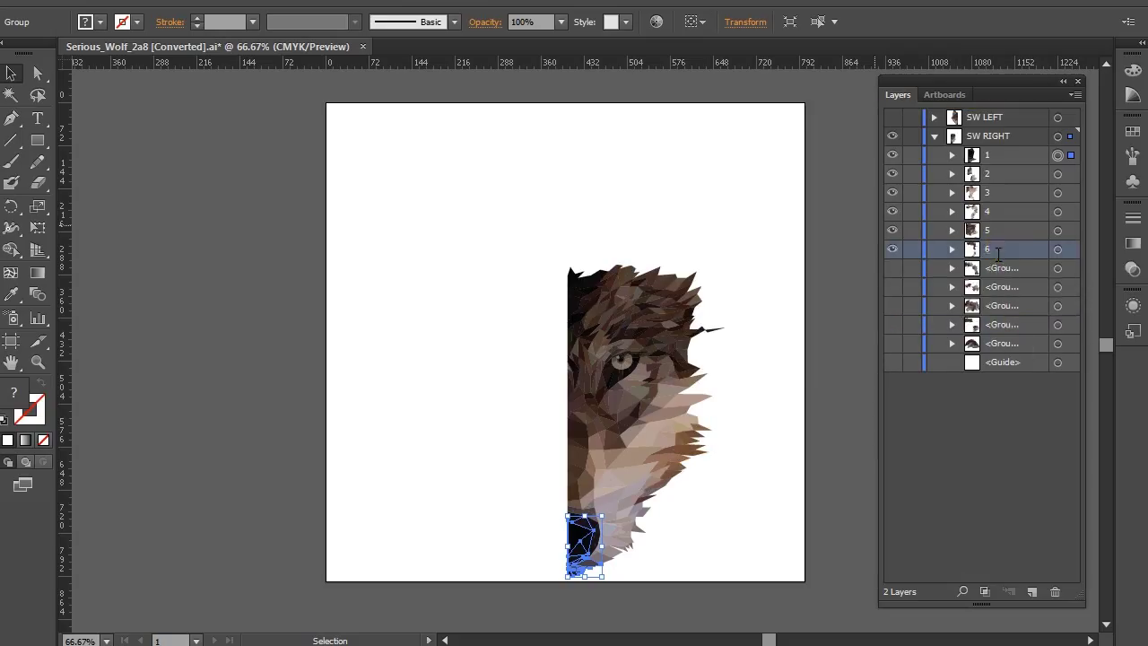
# - Move the forehead and outer cheek group below group 6, rename it 7, and rename and show the following group as 8
pyautogui.click(892, 324)
pyautogui.moveTo(1001, 324); pyautogui.dragTo(1000, 260)
pyautogui.doubleClick(999, 269)
pyautogui.write('7')
pyautogui.doubleClick(1006, 288)
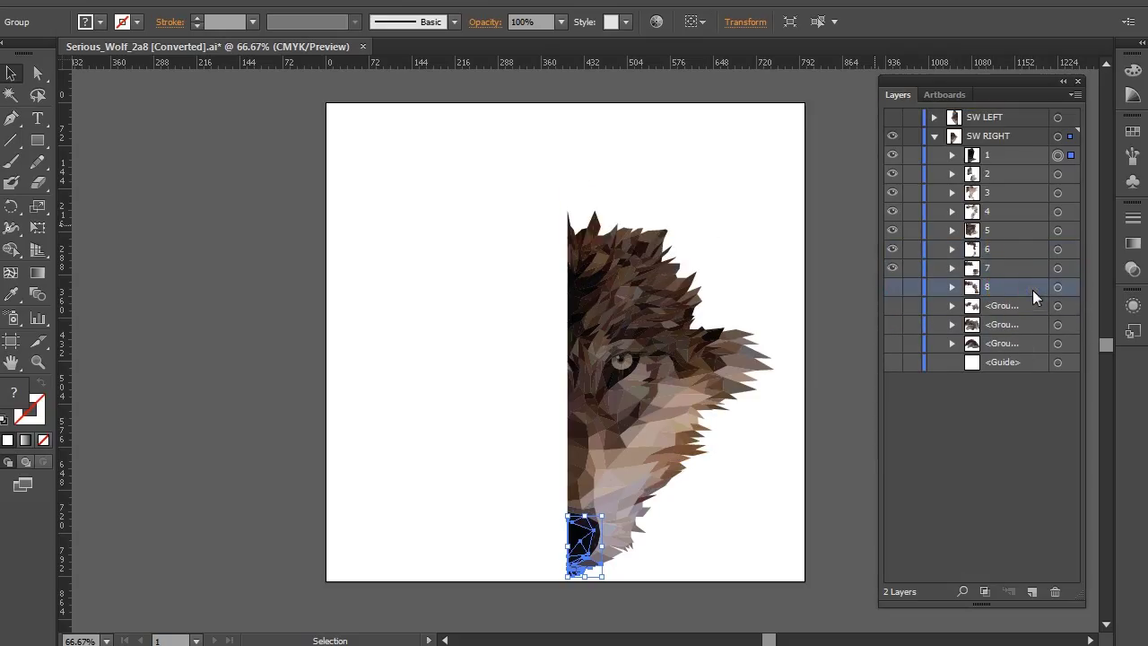
pyautogui.click(892, 286)
# - Show the next two groups below group 8 and rename them 9 and 10
pyautogui.click(891, 305)
pyautogui.doubleClick(998, 305)
pyautogui.write('9')
pyautogui.press('Return')
pyautogui.click(891, 324)
pyautogui.doubleClick(987, 323)
pyautogui.write('10')
pyautogui.press('Return')
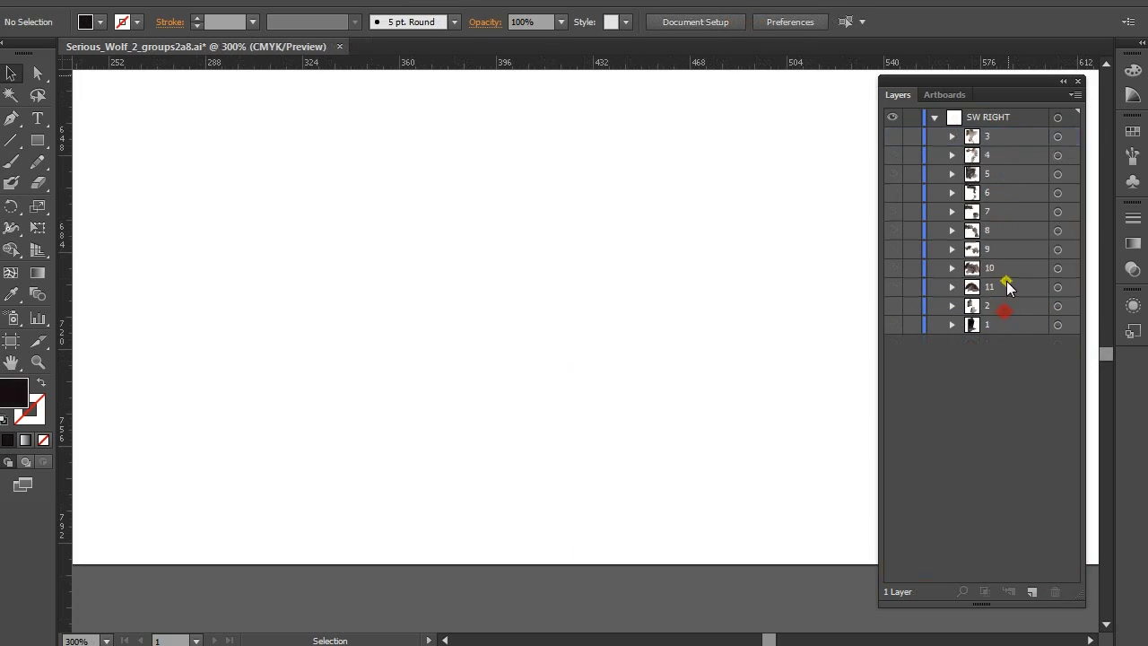
# - Reverse the stacking order of the numbered groups in SW RIGHT so that group 1 is lowest
pyautogui.moveTo(1004, 287); pyautogui.dragTo(997, 240)
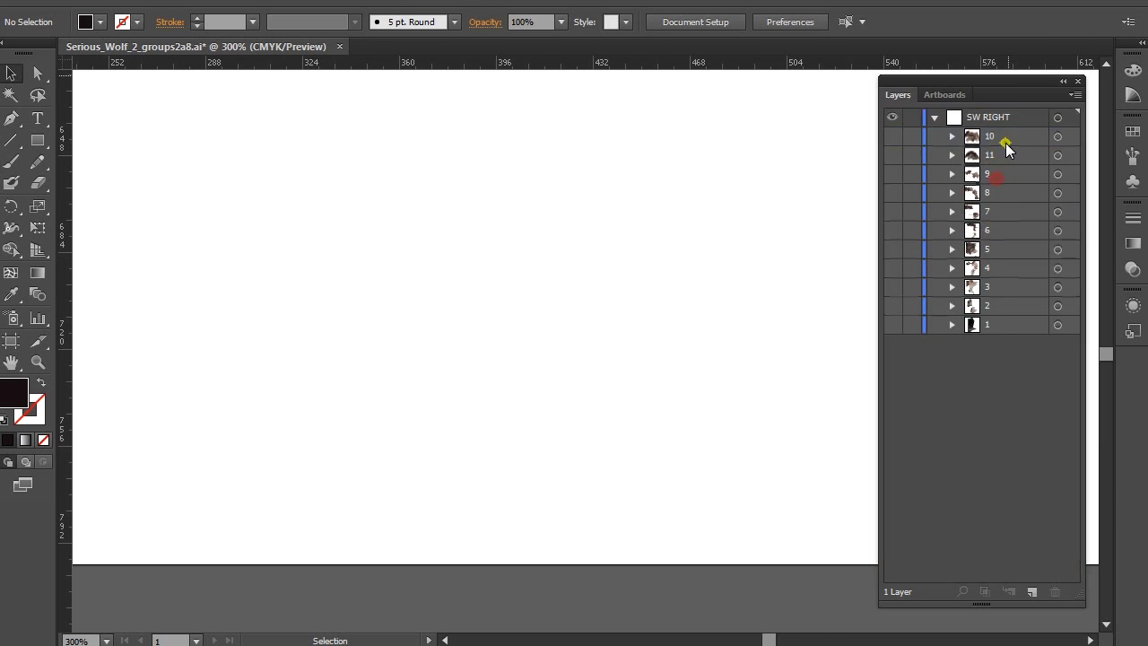
# - Save the wolf document in the Illustrator 8 legacy format and accept the older-format conversion
pyautogui.click(564, 62)
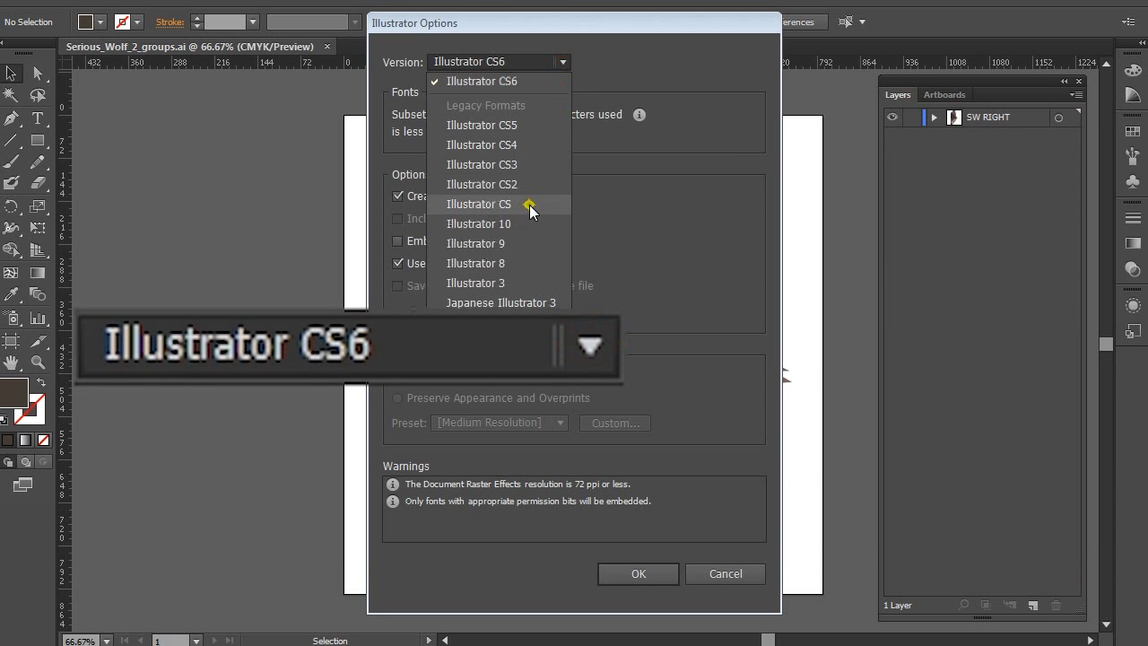
pyautogui.click(527, 263)
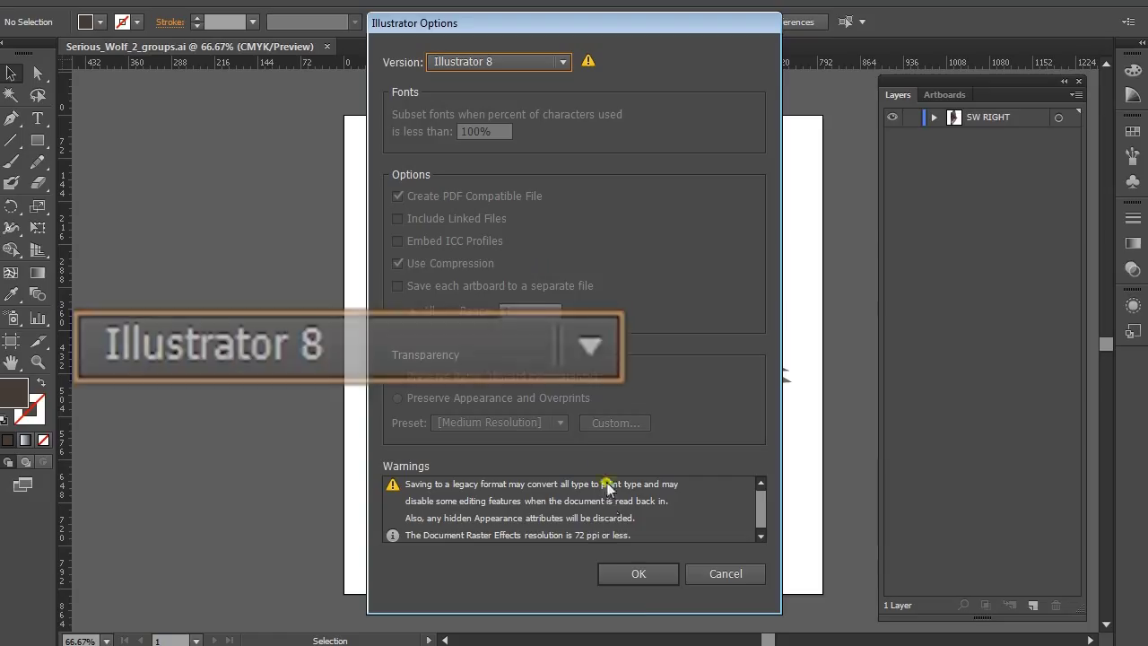
pyautogui.click(615, 572)
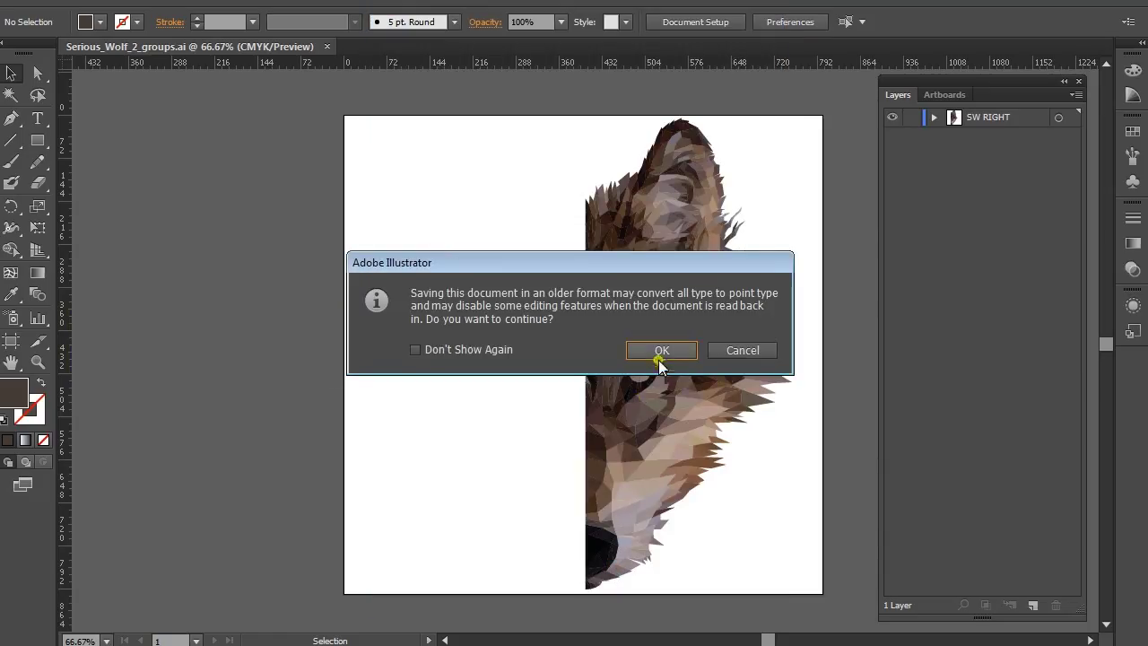
pyautogui.click(660, 351)
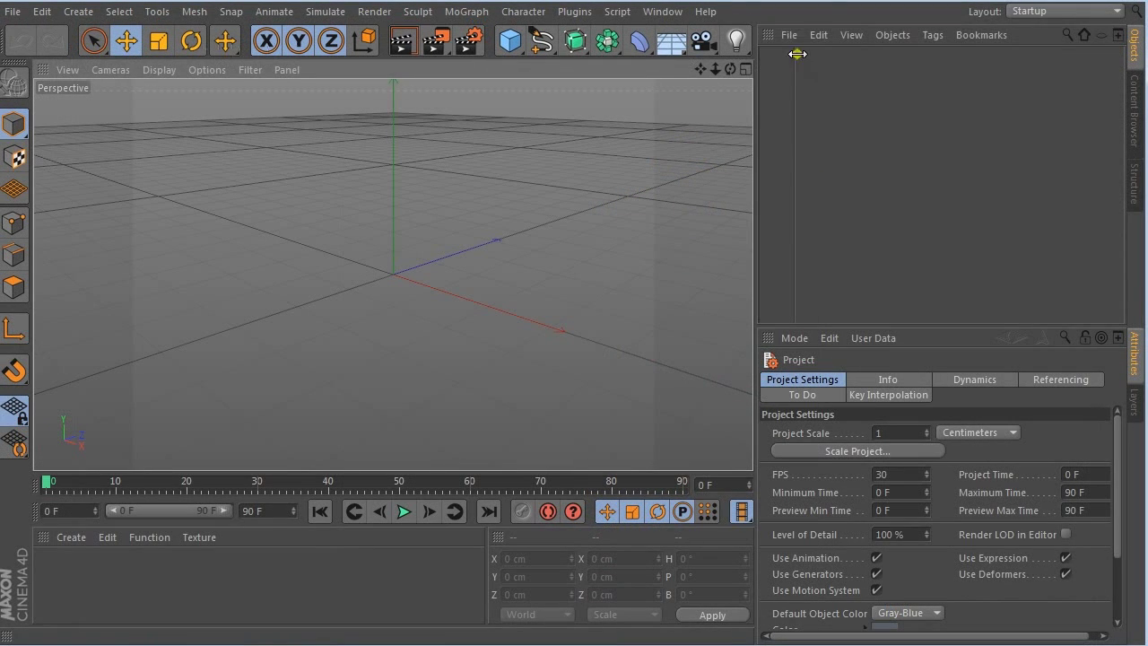
# - Switch to Cinema 4D and merge the Serious_Wolf_2_groups_A8 Illustrator file into the empty scene with the offered import settings
pyautogui.click(790, 34)
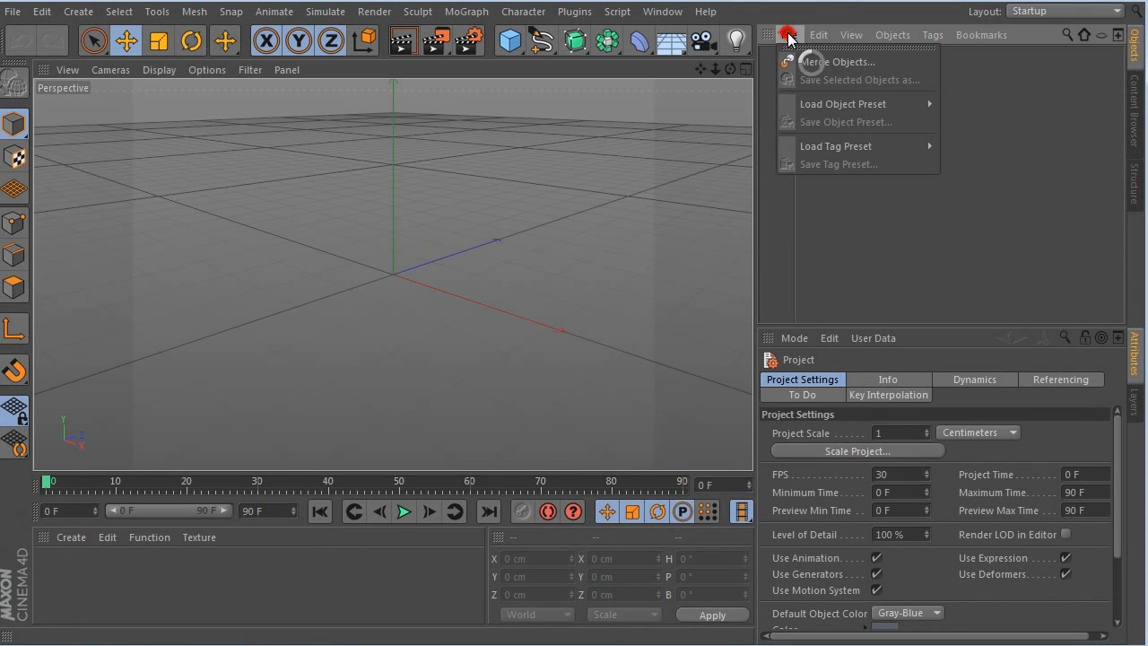
pyautogui.click(828, 65)
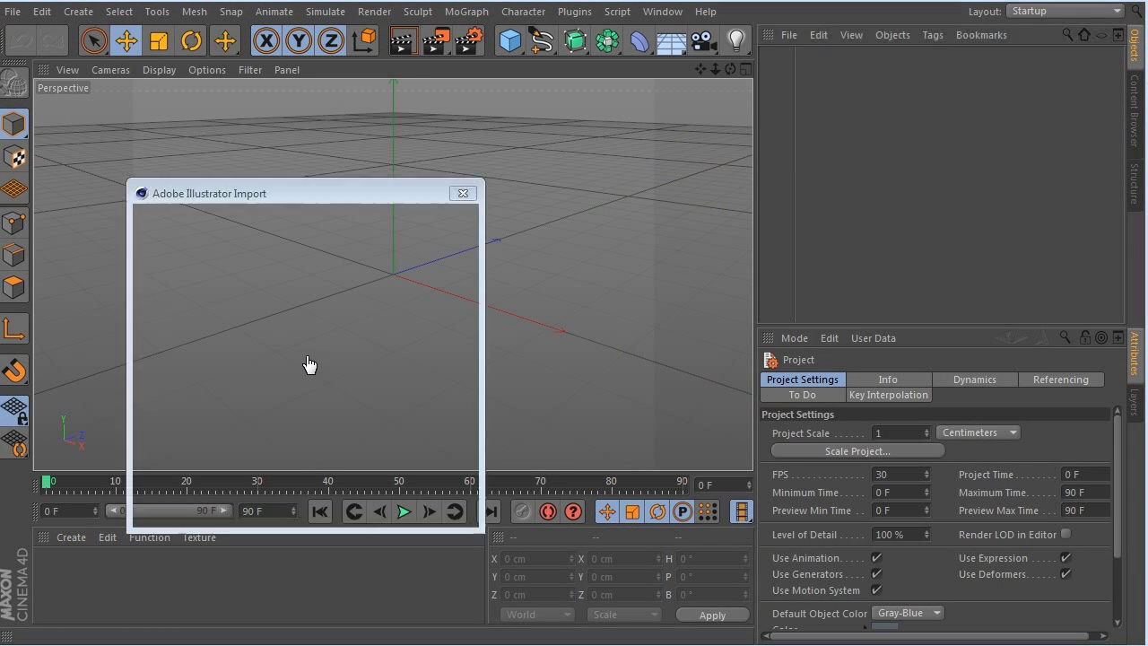
pyautogui.click(272, 515)
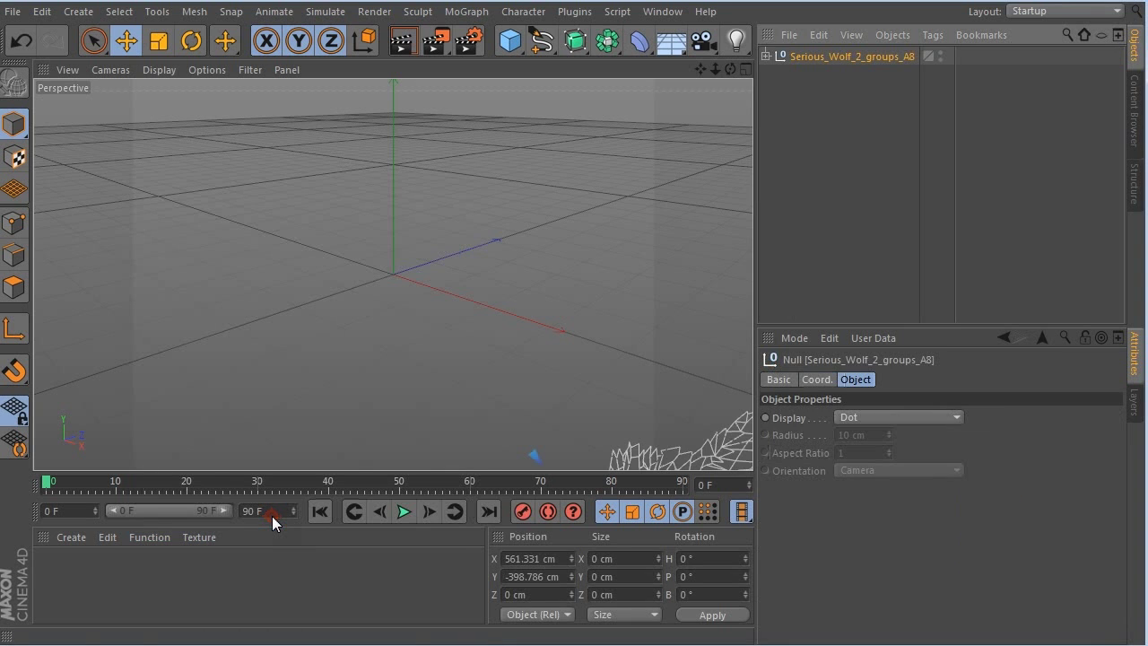
# - Connect all the imported wolf path splines into a single spline and delete the leftover Serious_Wolf_2_groups_A8 null
pyautogui.click(766, 55)
pyautogui.click(813, 79)
pyautogui.scroll(-20, 857, 126)
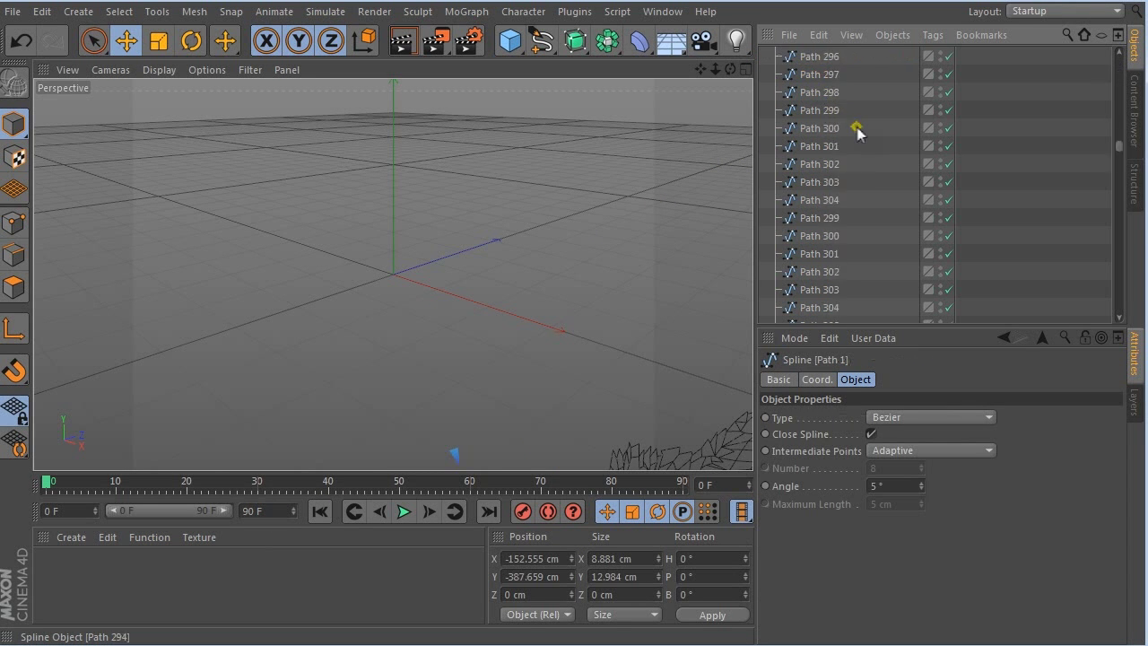
pyautogui.keyDown('shift'); pyautogui.click(809, 316); pyautogui.keyUp('shift')
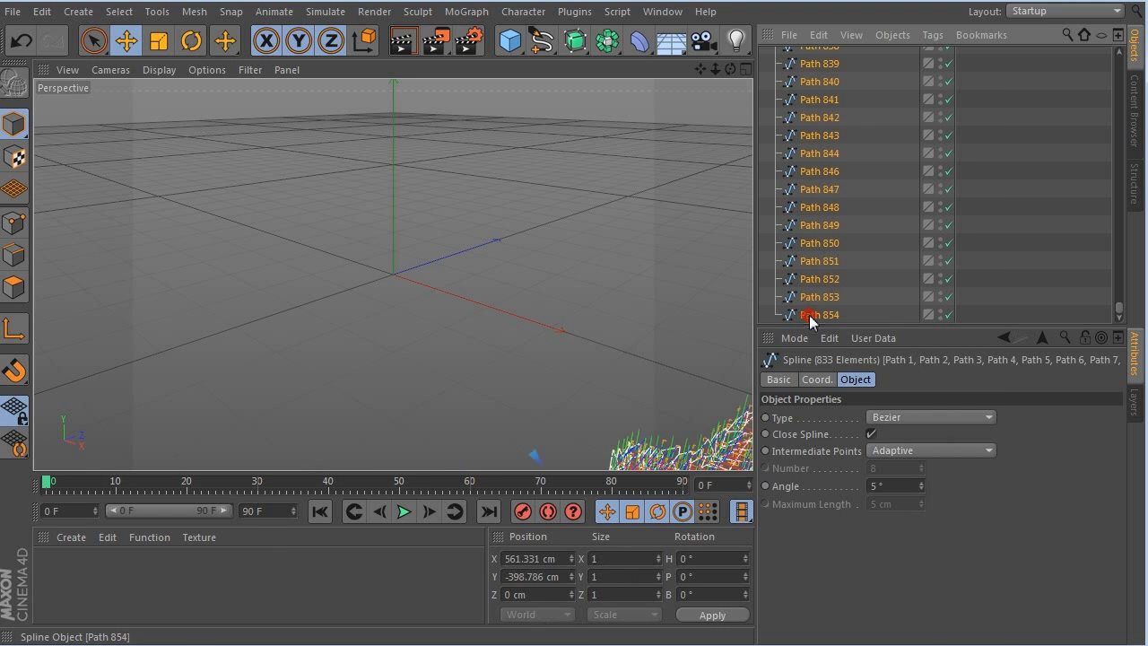
pyautogui.rightClick(810, 316)
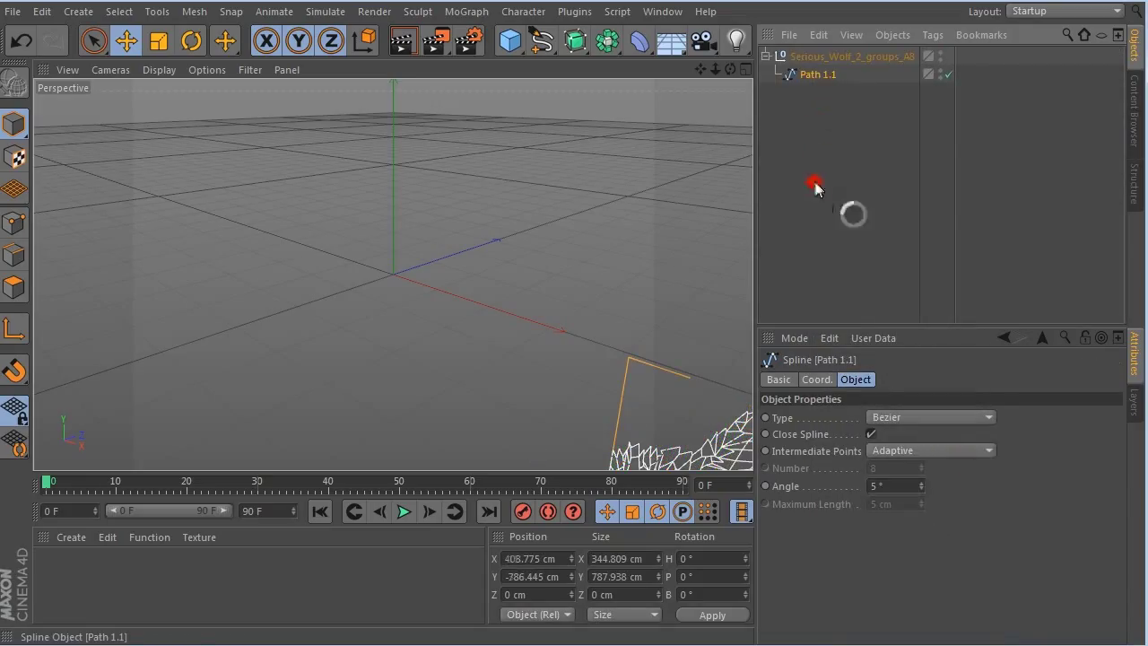
pyautogui.click(825, 58)
pyautogui.press('Delete')
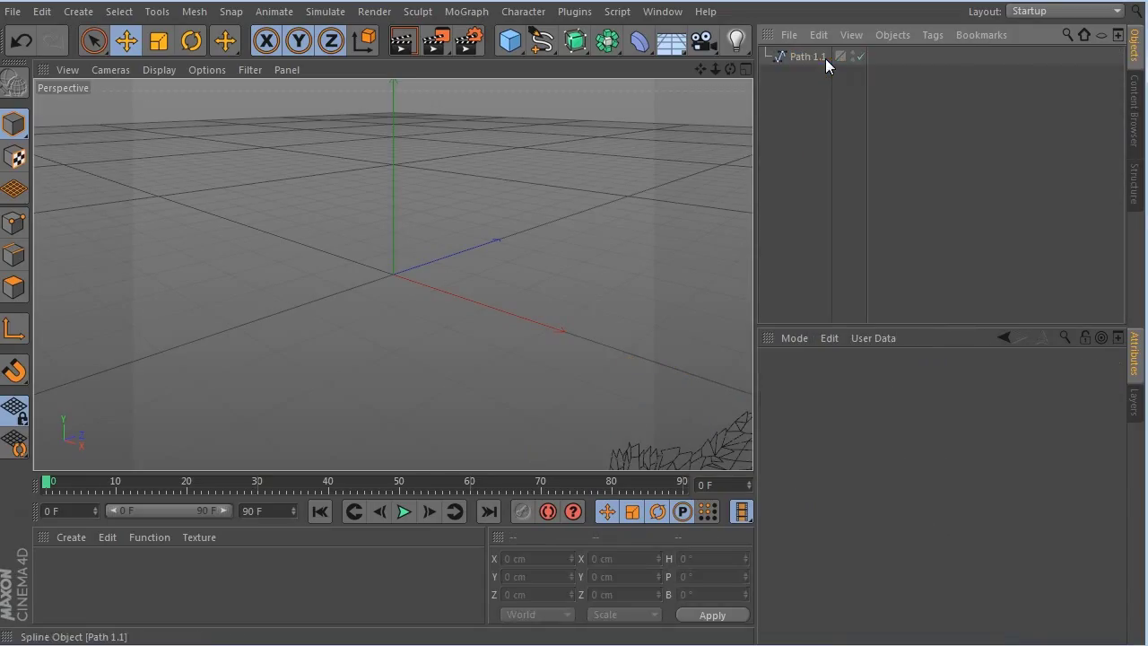
# - Move the combined wolf spline in the front view so its lower inner corner sits at the world origin
pyautogui.middleClick(685, 226)
pyautogui.middleClick(672, 366)
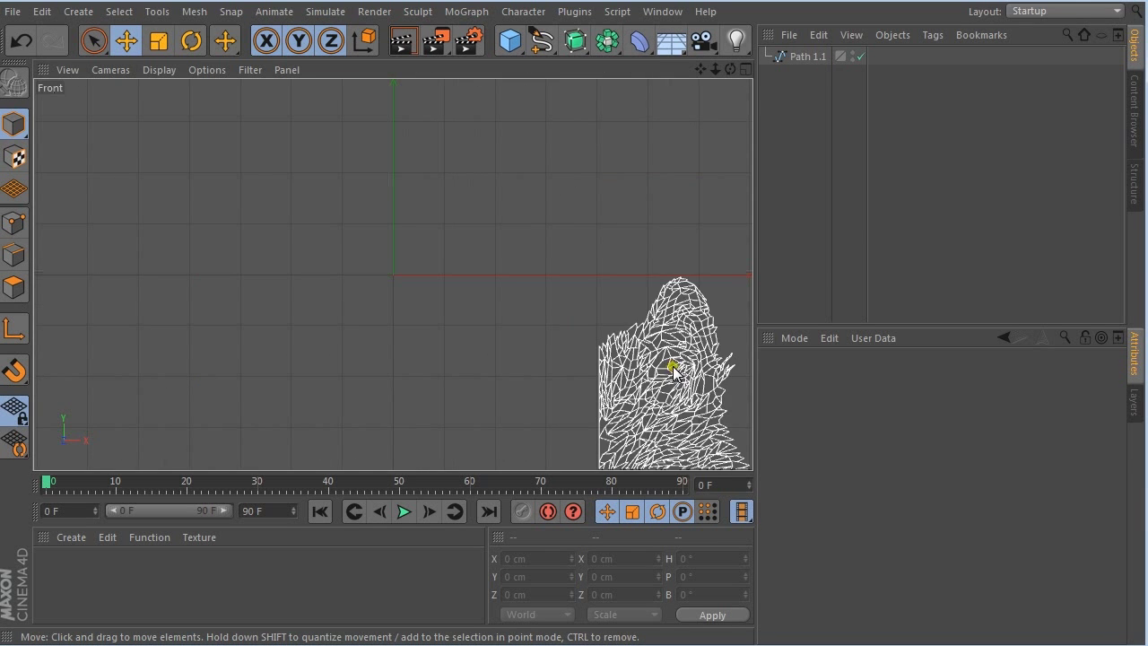
pyautogui.click(655, 351)
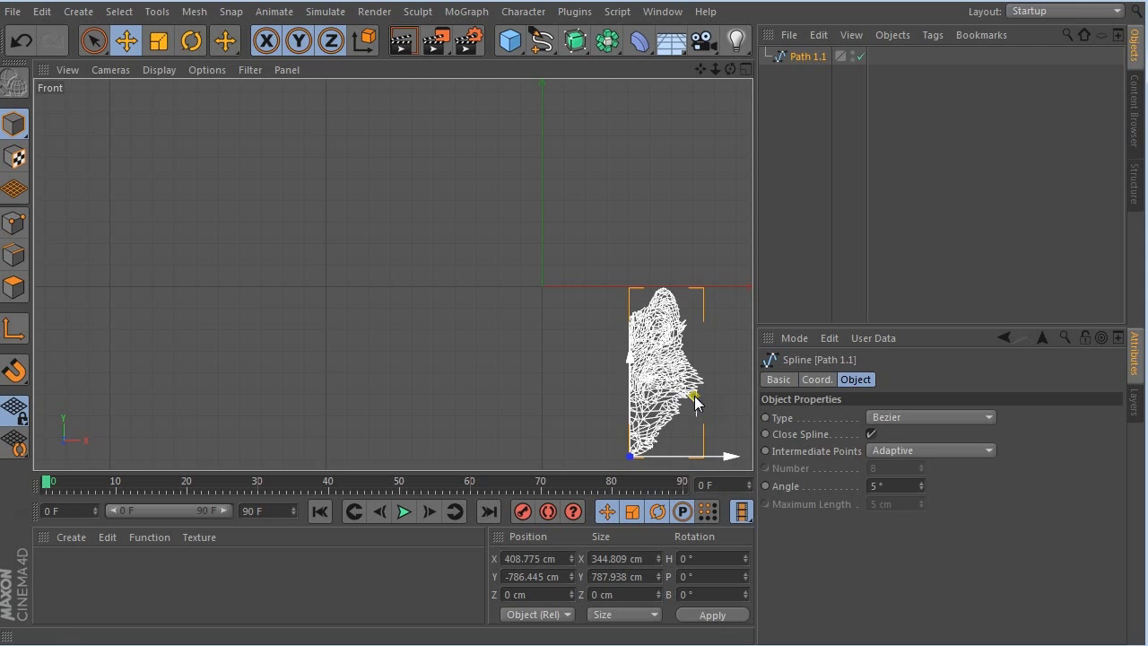
pyautogui.moveTo(695, 393); pyautogui.dragTo(660, 333)
# - Add a Sweep generator and a Rectangle spline to the scene
pyautogui.moveTo(579, 45); pyautogui.dragTo(587, 54)
pyautogui.moveTo(586, 54); pyautogui.dragTo(628, 131)
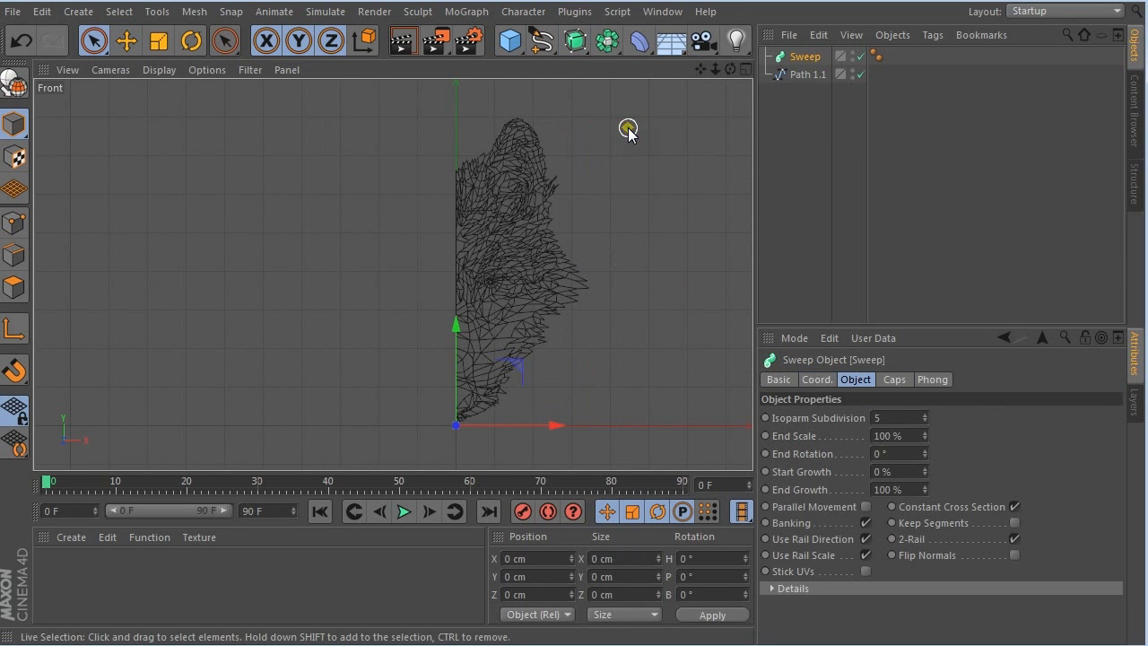
pyautogui.moveTo(532, 50); pyautogui.dragTo(688, 167)
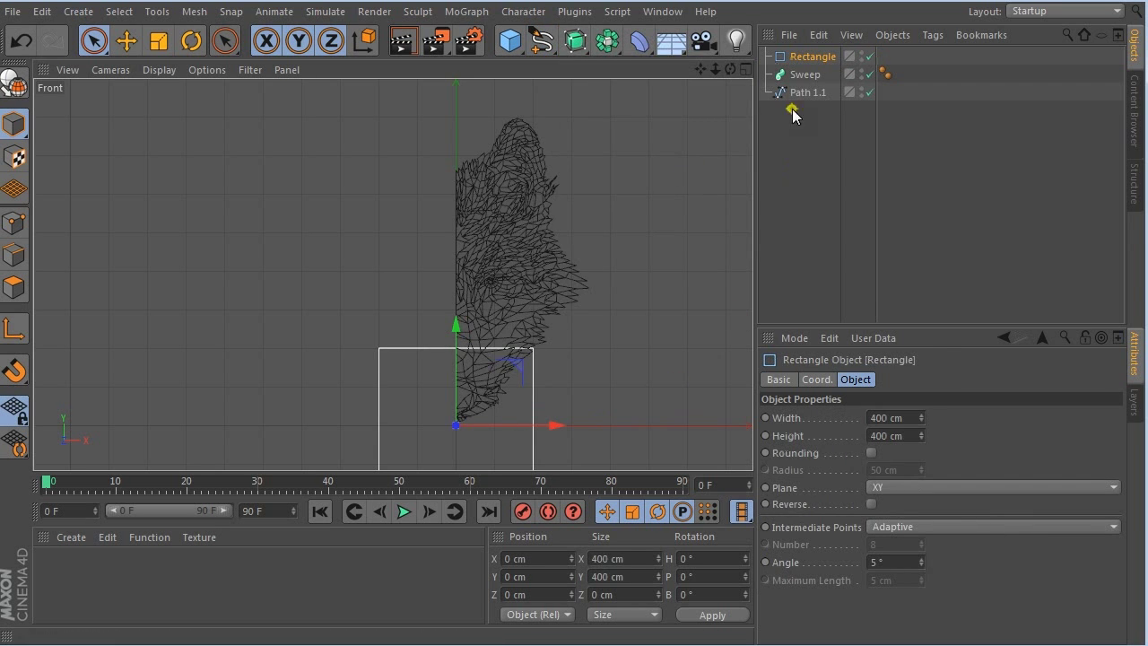
# - Set the rectangle's width and height to 2 cm and enable rounding with a 0.5 cm radius
pyautogui.click(886, 418)
pyautogui.write('2')
pyautogui.press('Tab')
pyautogui.write('2')
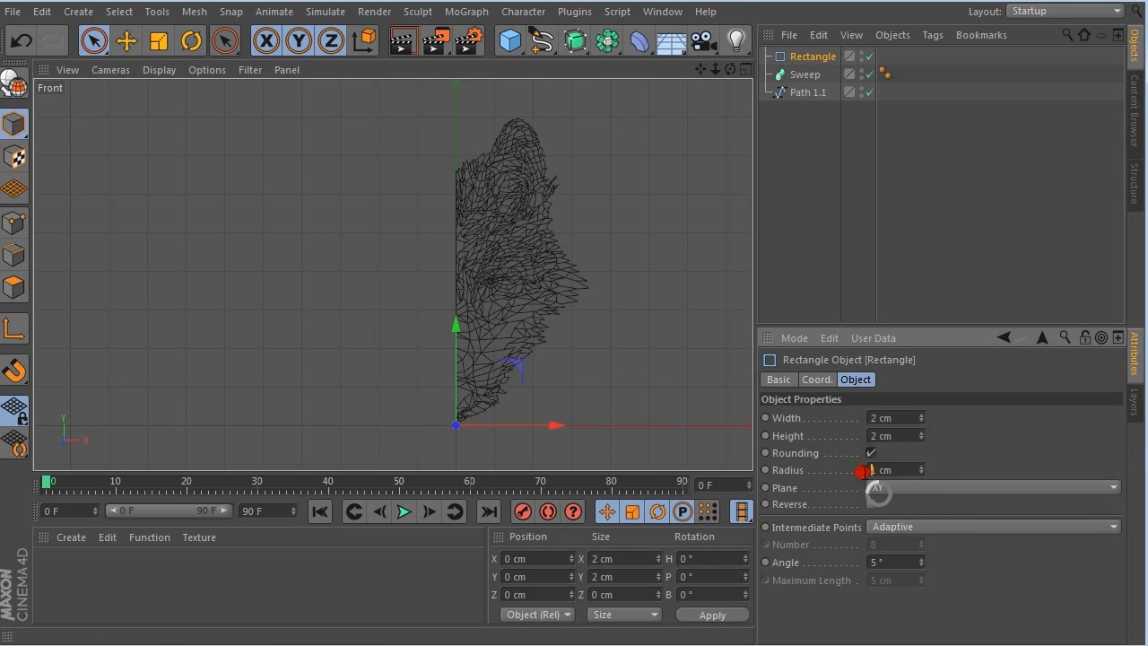
pyautogui.write('0.5')
pyautogui.press('Return')
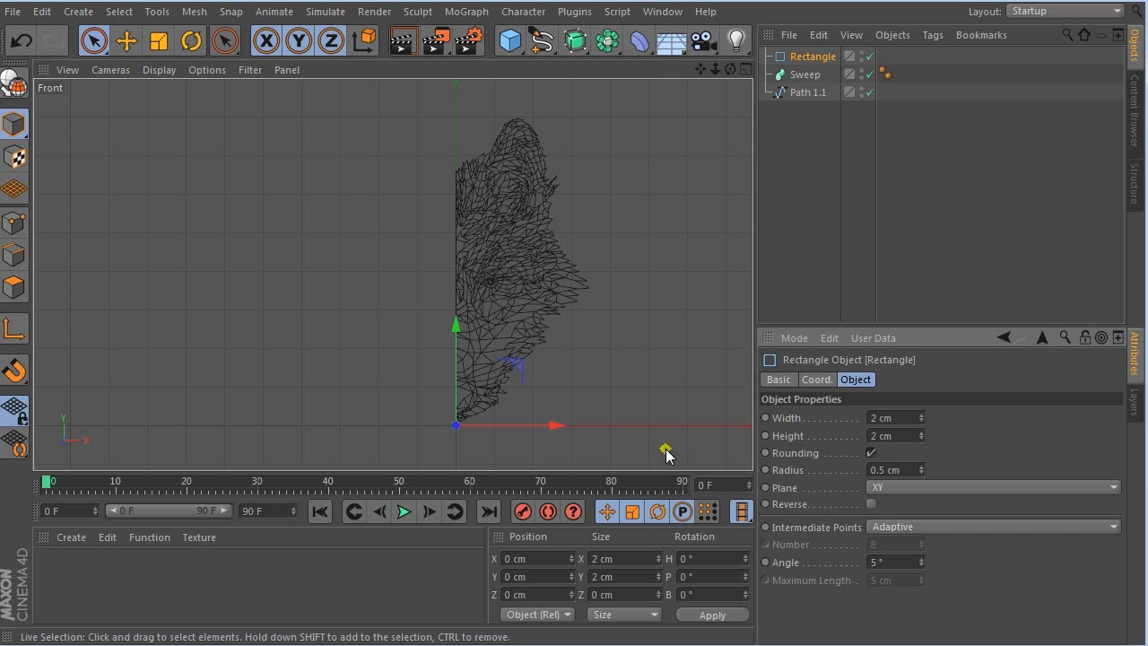
# - Raise the rectangle to about Y 693 cm and nest it with Path 1.1 under the Sweep, rectangle first
pyautogui.moveTo(457, 327); pyautogui.dragTo(636, 314)
pyautogui.scroll(1, 441, 363)
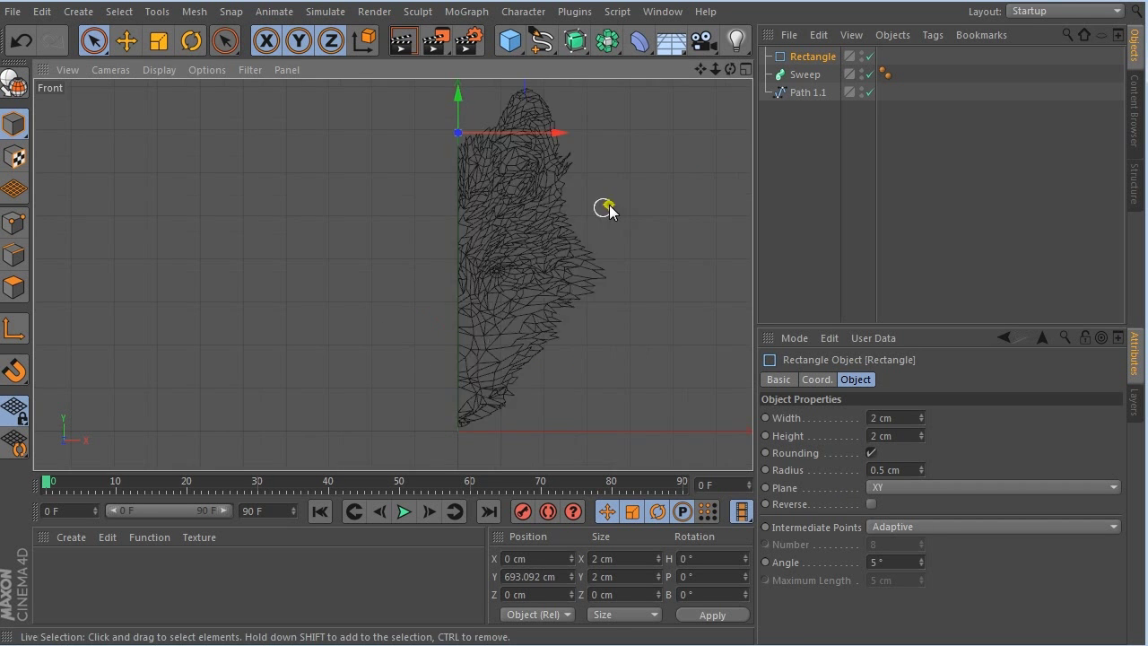
pyautogui.moveTo(805, 92)
pyautogui.mouseDown()
pyautogui.moveTo(807, 77)
pyautogui.moveTo(819, 77)
pyautogui.mouseUp()
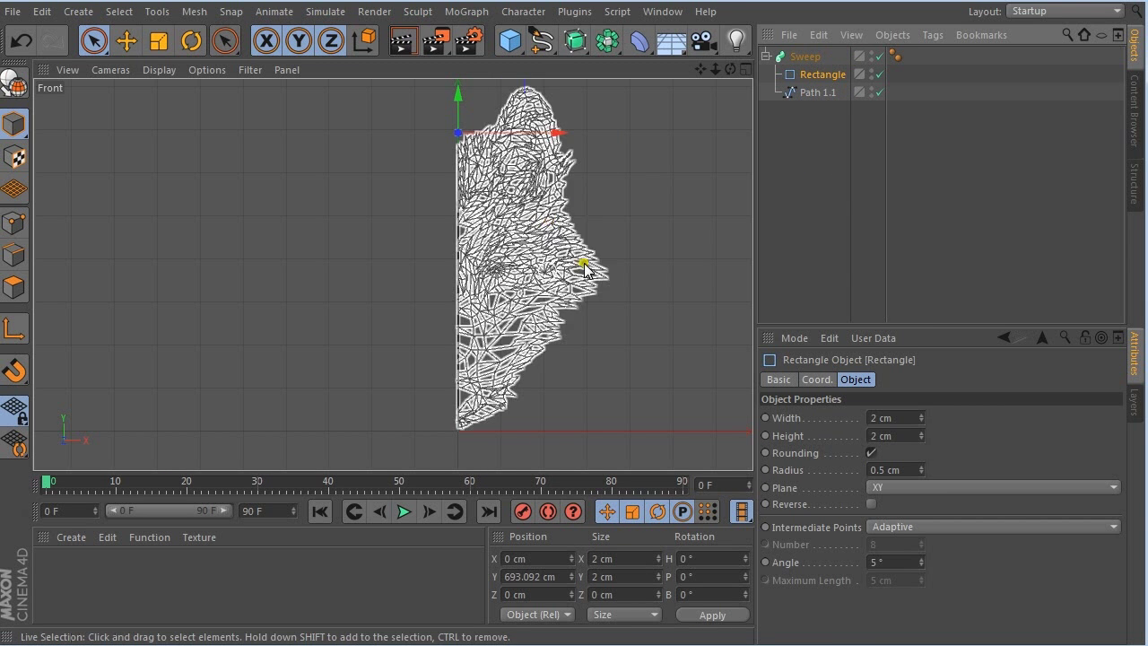
# - Add an omni light at about Y 357 cm, Z -63 cm and render the front view
pyautogui.click(735, 40)
pyautogui.middleClick(701, 216)
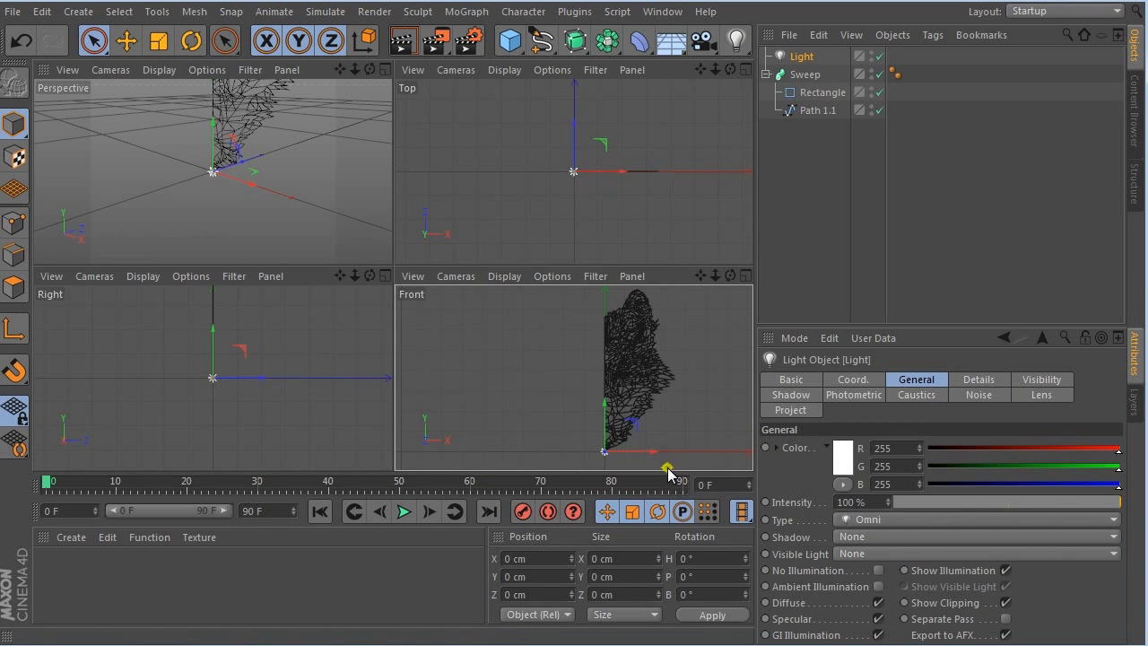
pyautogui.moveTo(240, 155); pyautogui.dragTo(206, 81)
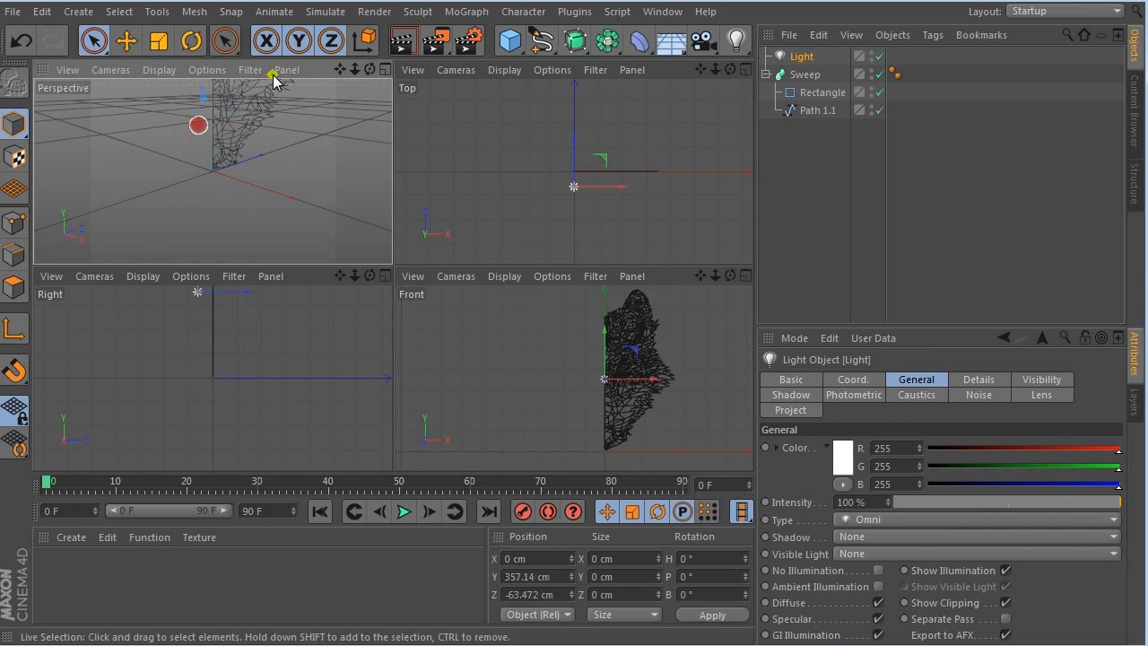
pyautogui.middleClick(674, 359)
pyautogui.click(402, 40)
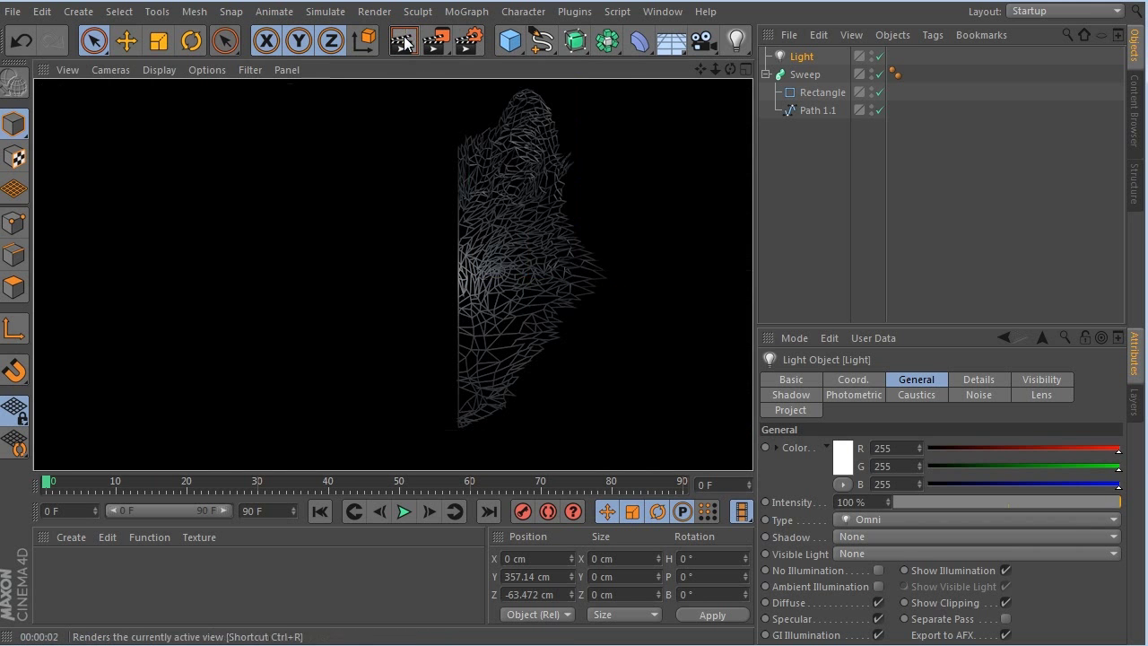
# - Add a Plane and rotate it to a 90° pitch so it stands upright behind the wolf
pyautogui.click(509, 39)
pyautogui.click(646, 98)
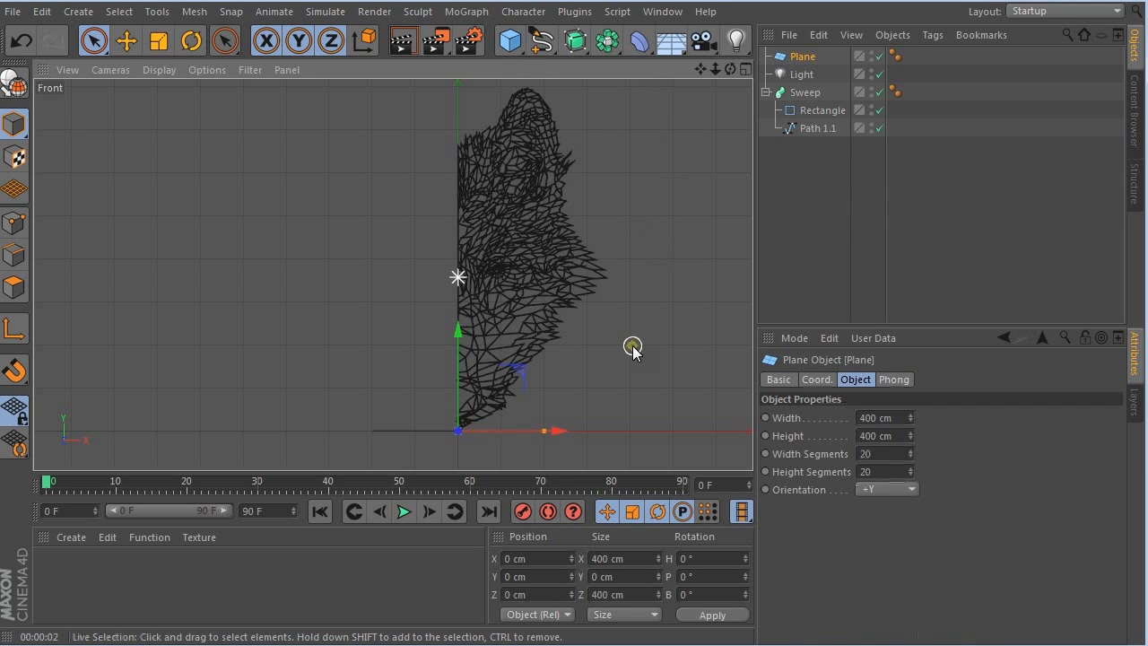
pyautogui.middleClick(633, 346)
pyautogui.click(191, 40)
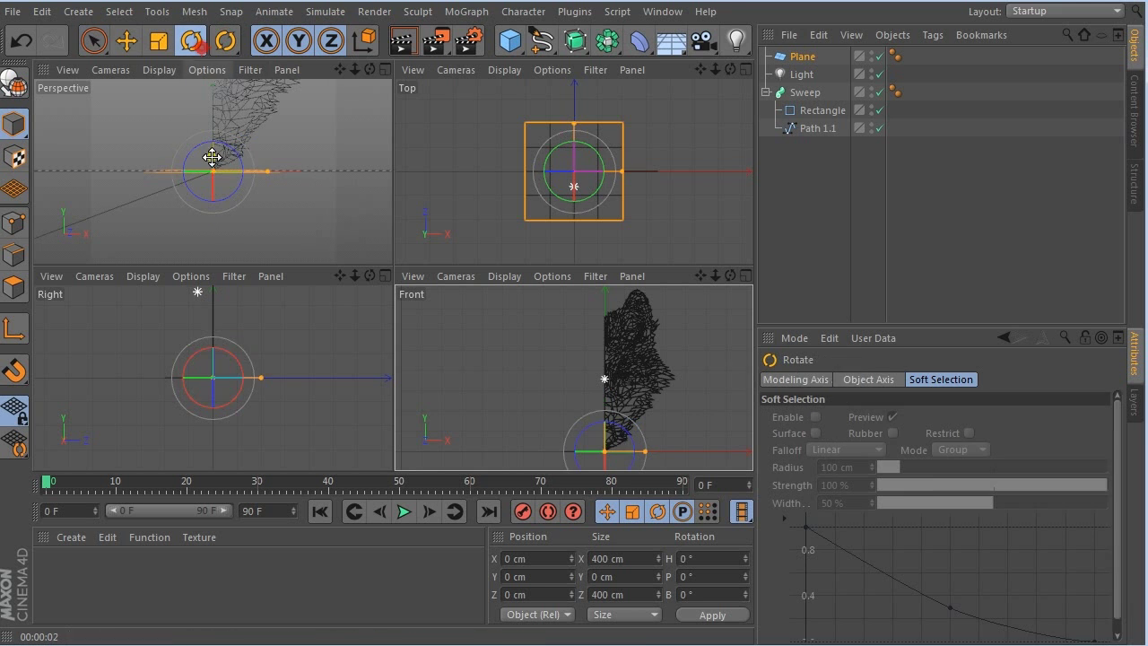
pyautogui.moveTo(255, 377); pyautogui.dragTo(215, 324)
# - Create a light green material with colour RGB 148, 231, 120 and specular turned off
pyautogui.doubleClick(94, 583)
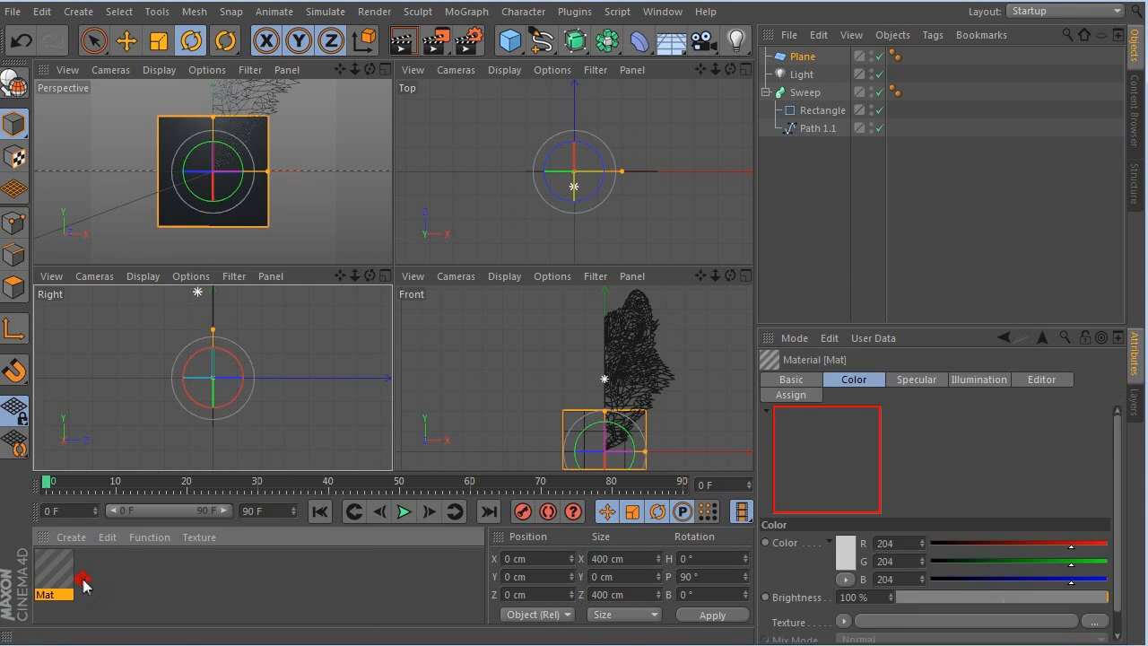
pyautogui.doubleClick(55, 572)
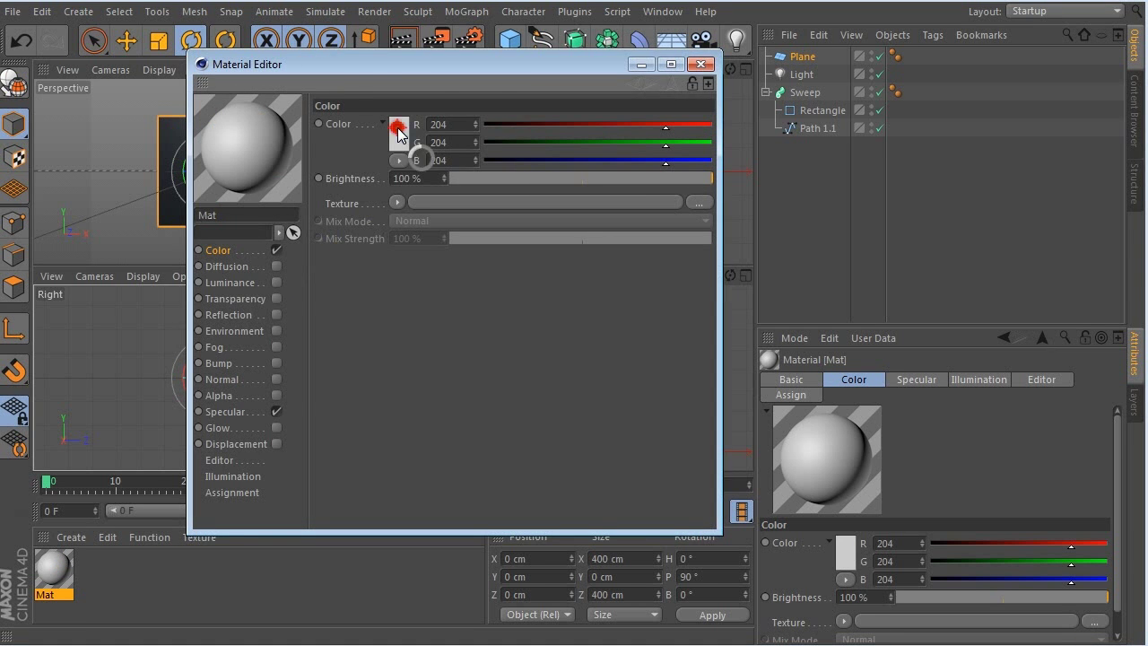
pyautogui.moveTo(360, 60); pyautogui.dragTo(405, 61)
pyautogui.click(352, 80)
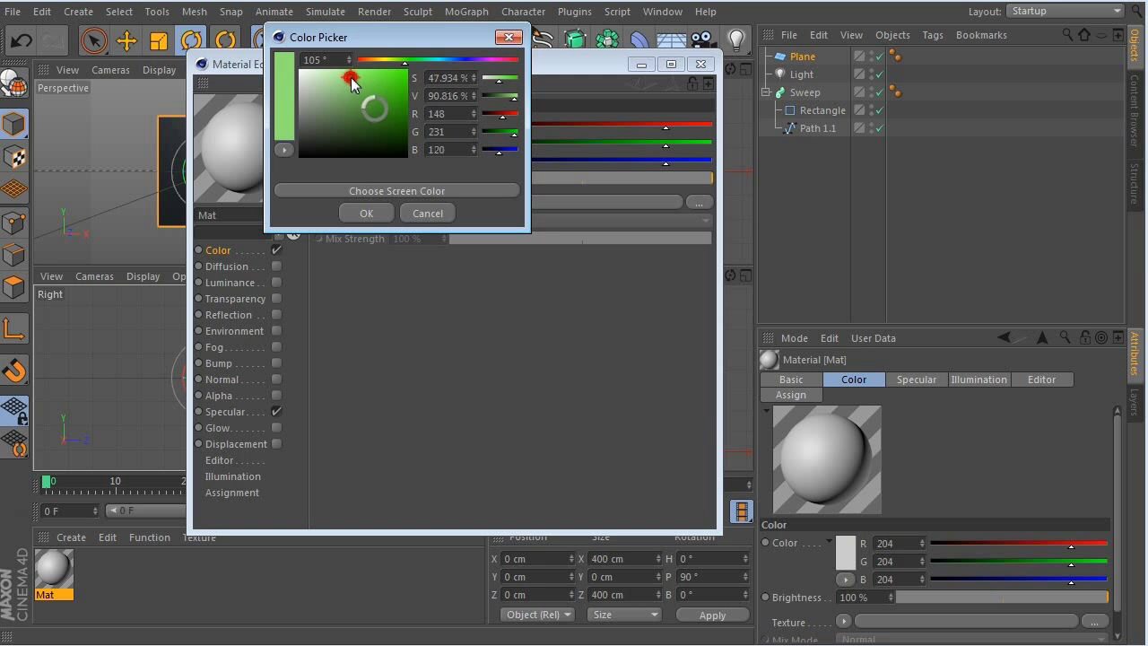
pyautogui.click(366, 213)
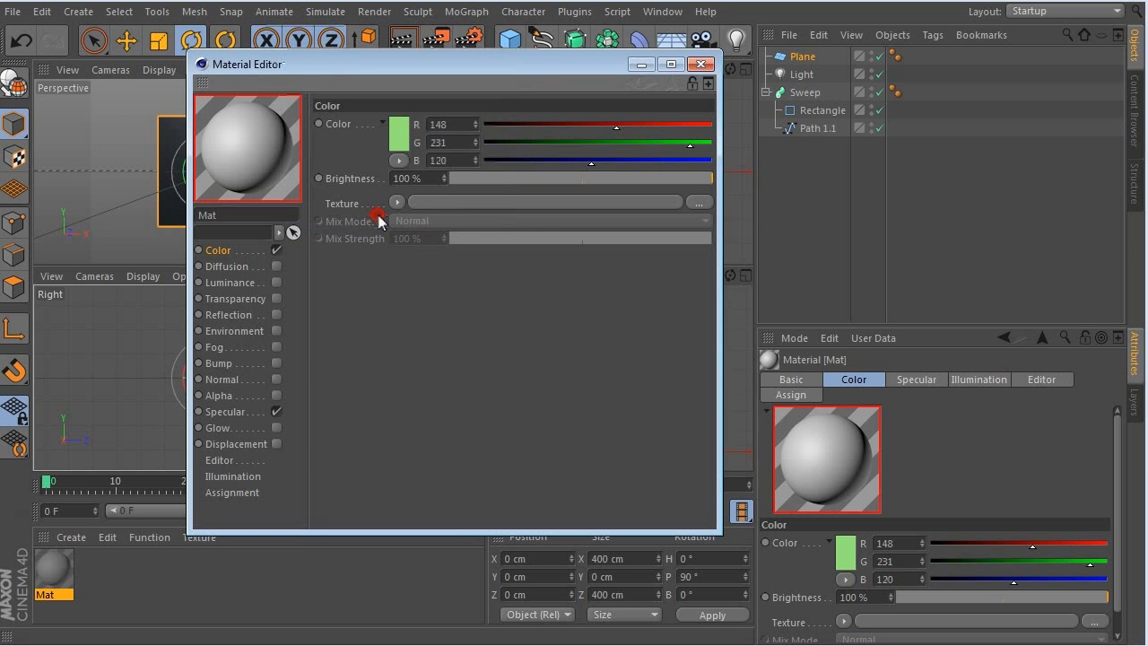
pyautogui.click(276, 412)
pyautogui.click(701, 64)
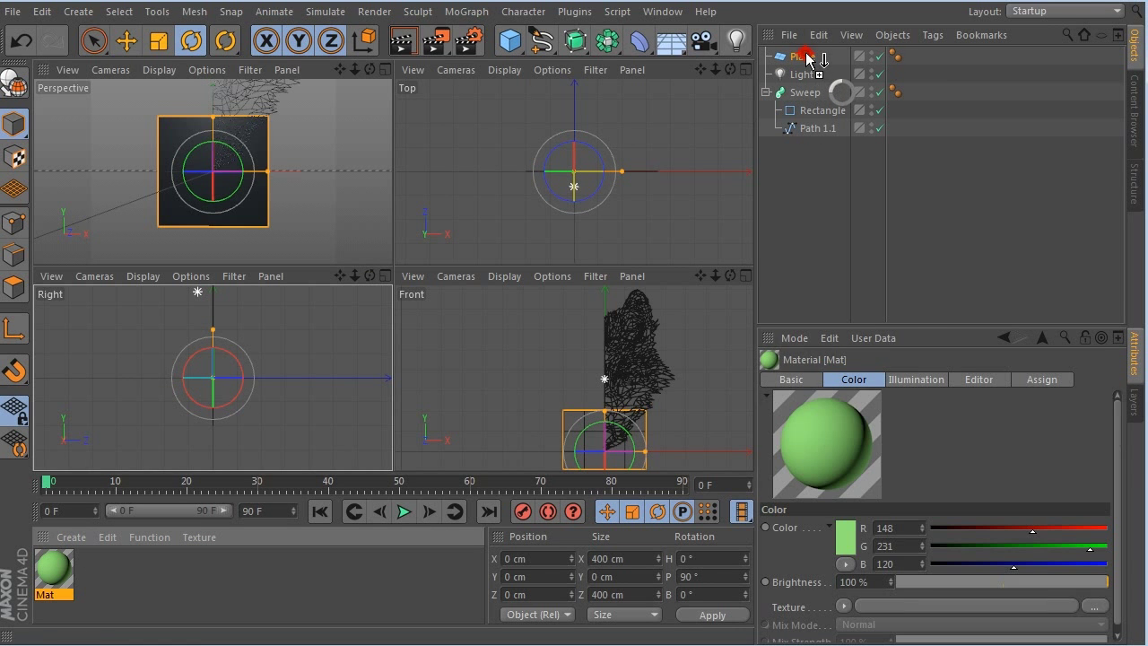
# - Apply the green material to the plane and disable the light
pyautogui.moveTo(807, 58); pyautogui.dragTo(805, 56)
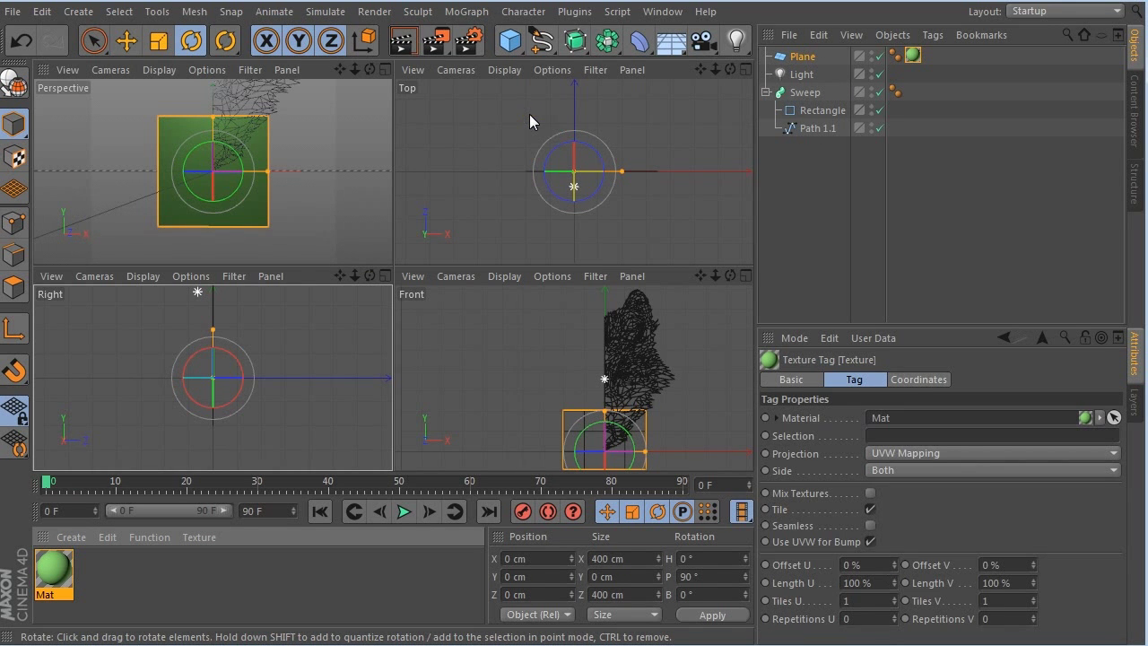
pyautogui.click(879, 75)
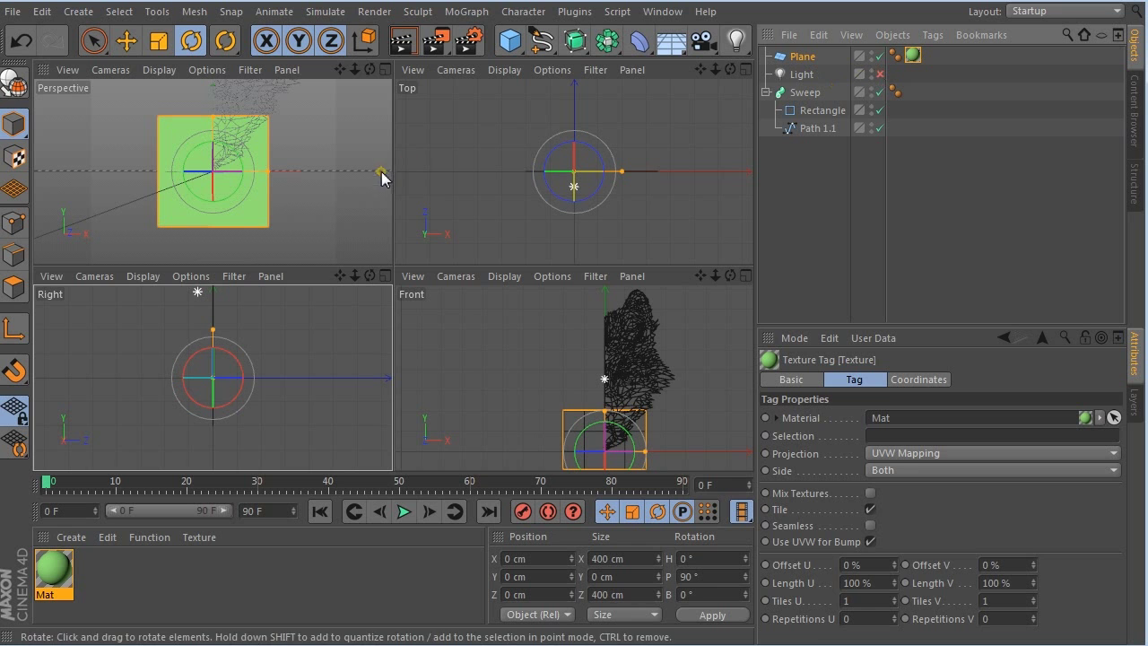
# - Create a black material and apply it to the Rectangle, Path 1.1 and the Sweep
pyautogui.doubleClick(128, 584)
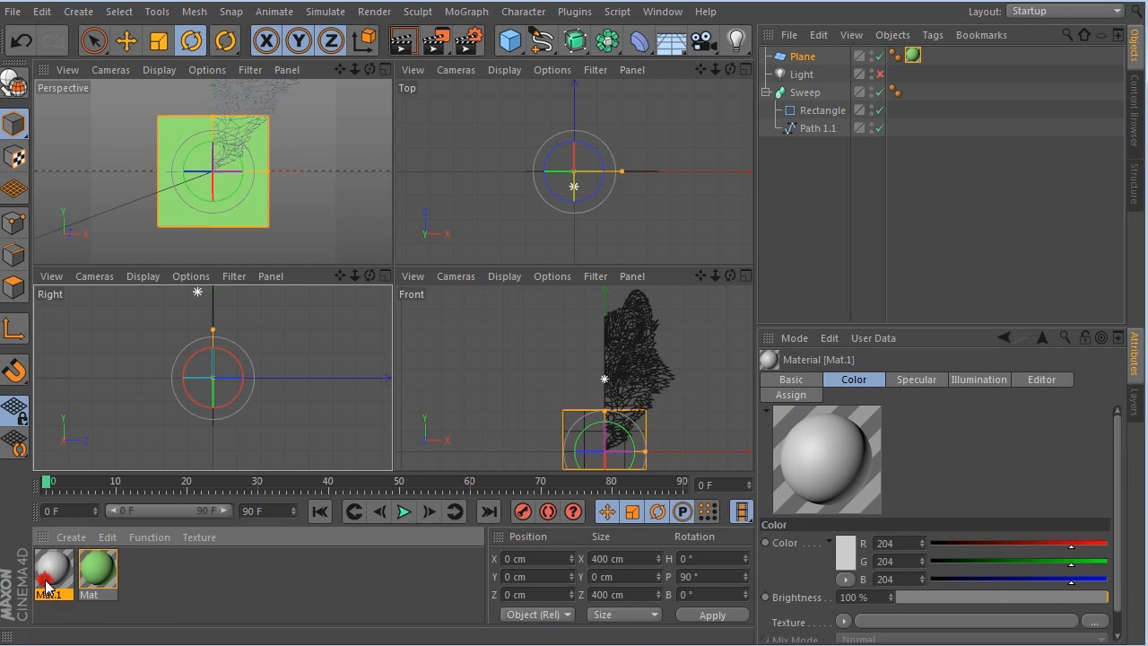
pyautogui.doubleClick(46, 581)
pyautogui.moveTo(583, 100); pyautogui.dragTo(484, 101)
pyautogui.click(894, 109)
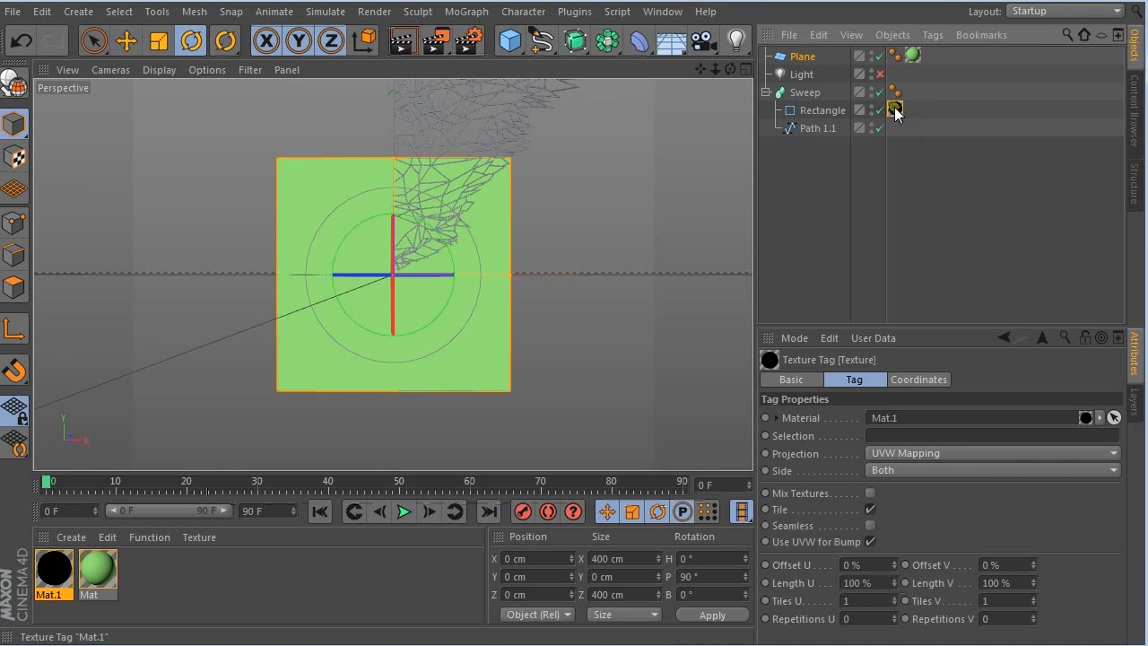
pyautogui.moveTo(54, 569); pyautogui.dragTo(803, 94)
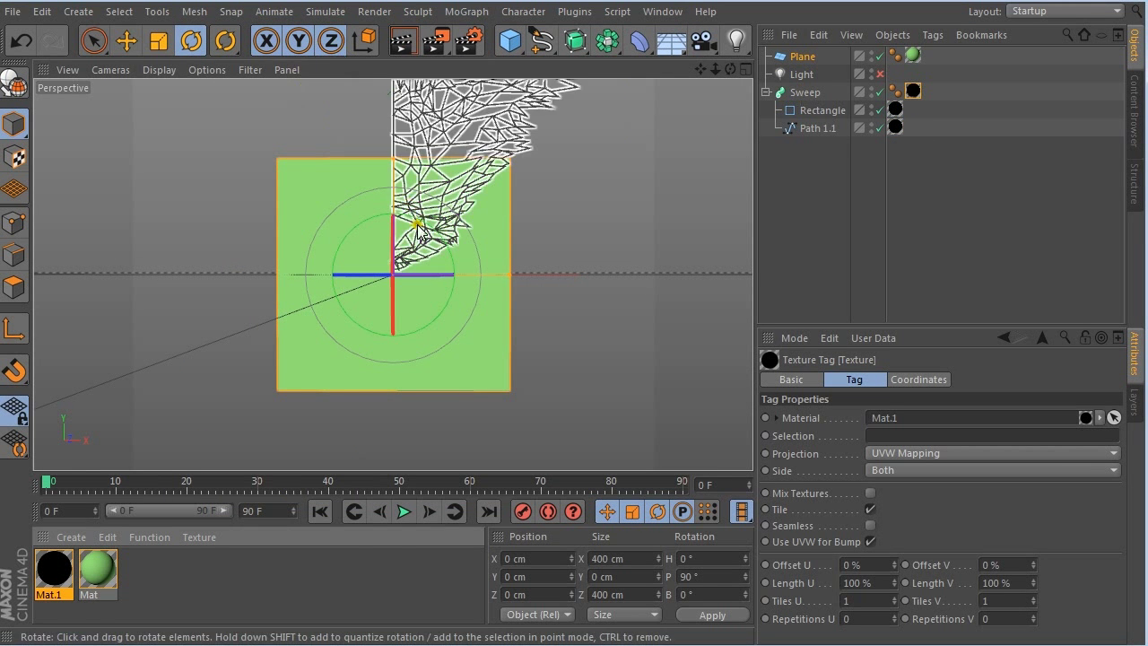
# - Set the plane's width and height to 1000 cm and move it up to form a backdrop behind the whole wolf
pyautogui.click(474, 345)
pyautogui.scroll(-6, 474, 345)
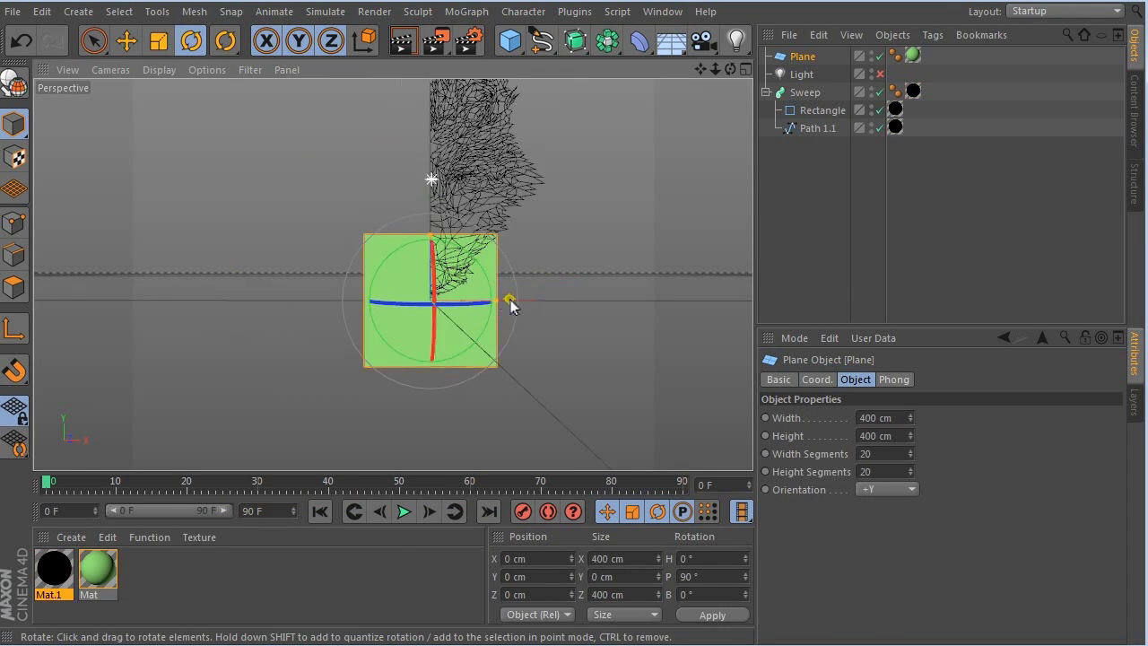
pyautogui.doubleClick(867, 418)
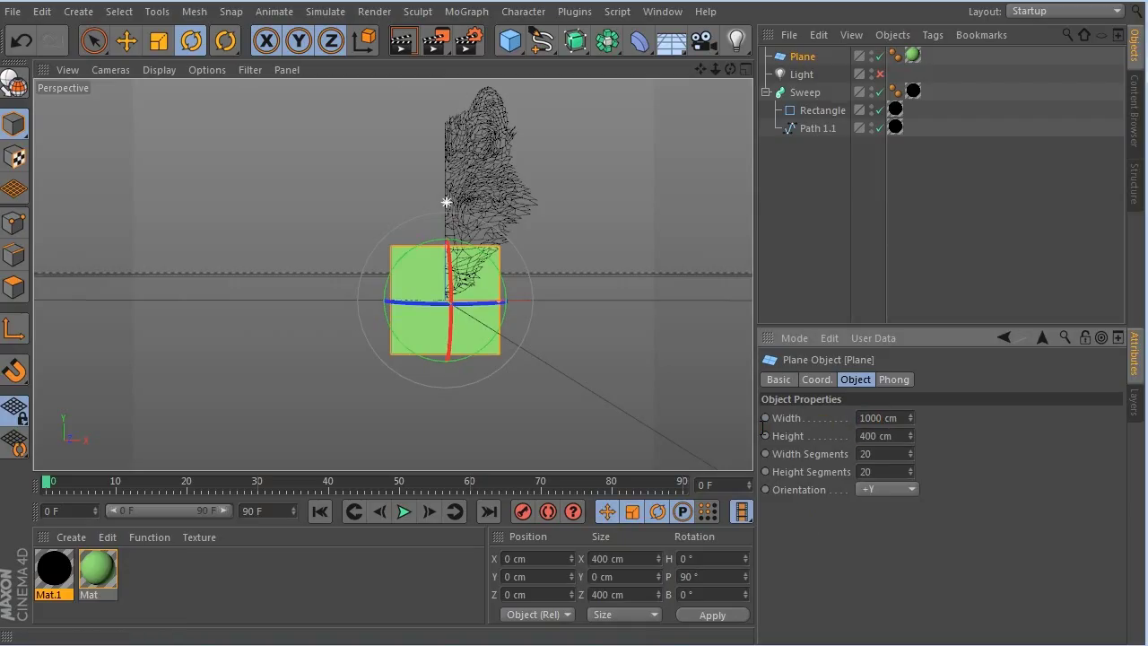
pyautogui.write('1000')
pyautogui.press('Return')
pyautogui.click(127, 40)
pyautogui.moveTo(446, 199); pyautogui.dragTo(440, 98)
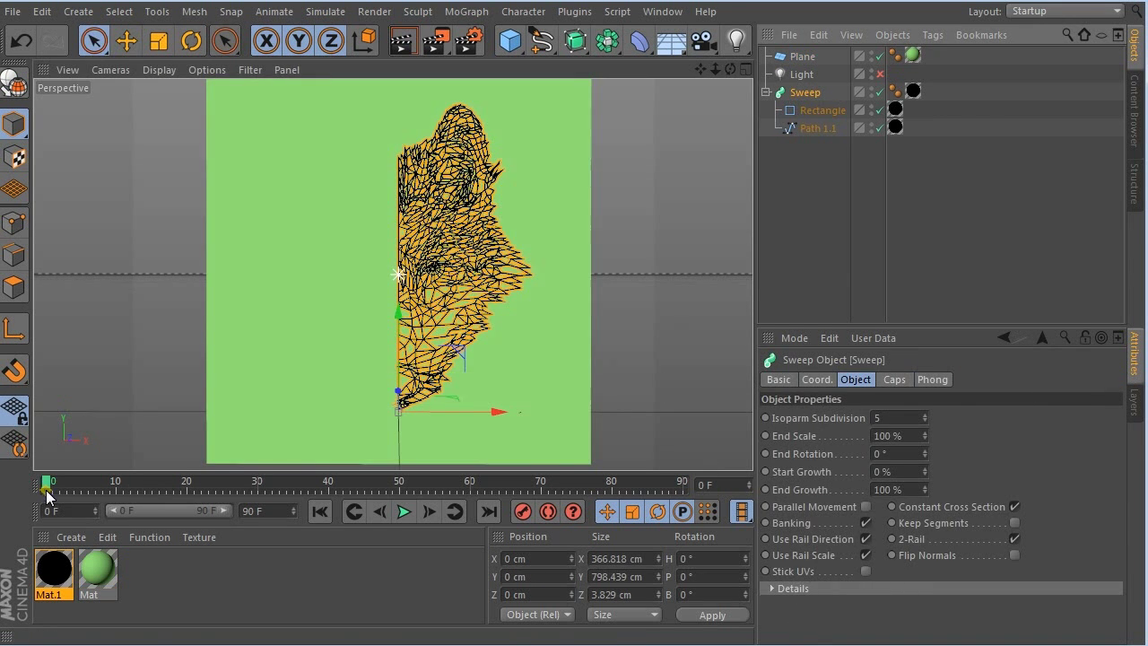
# - Keyframe the Sweep's End Growth at 100% on frame 90 and 0% on frame 0, and scrub through the animation
pyautogui.moveTo(45, 489); pyautogui.dragTo(691, 509)
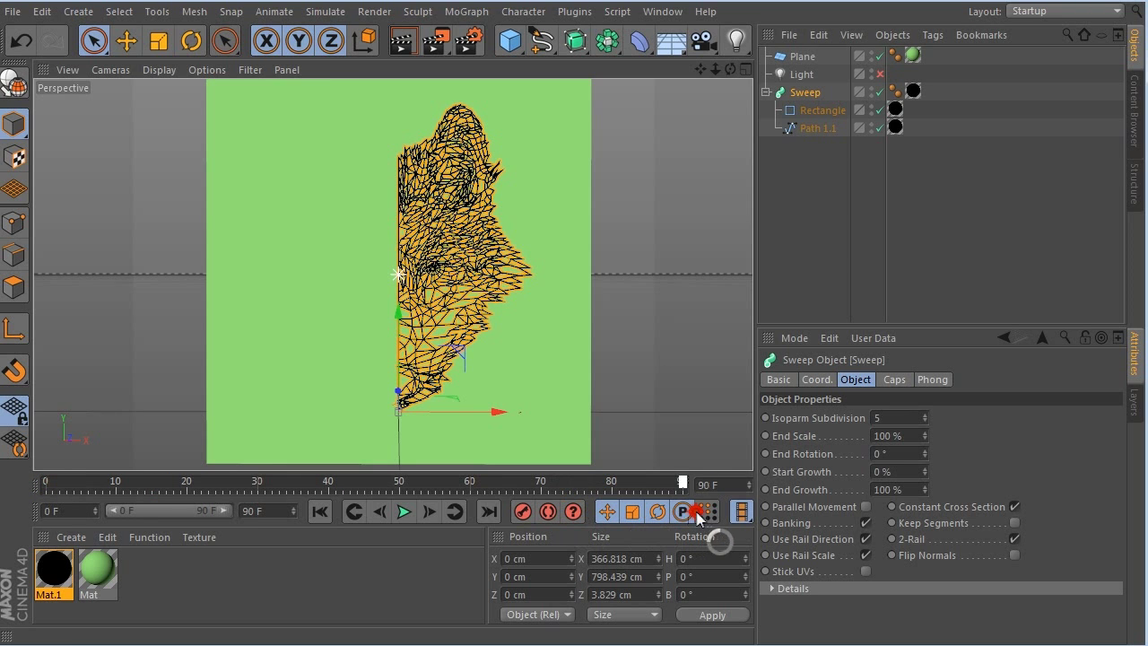
pyautogui.click(765, 489)
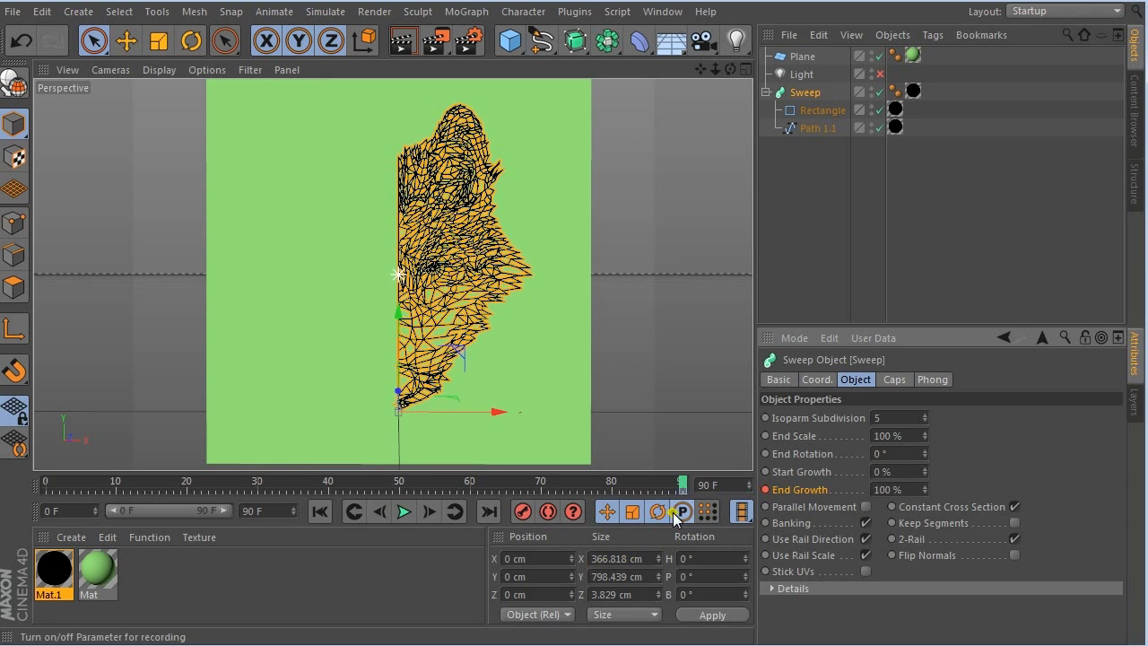
pyautogui.moveTo(685, 492); pyautogui.dragTo(36, 529)
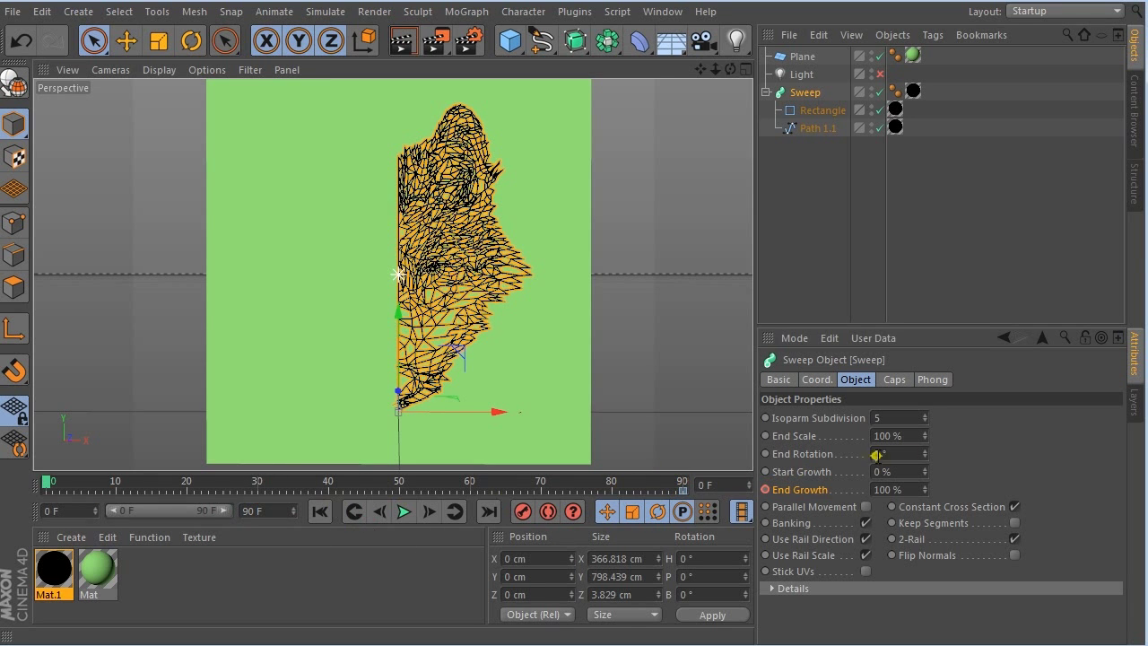
pyautogui.click(888, 489)
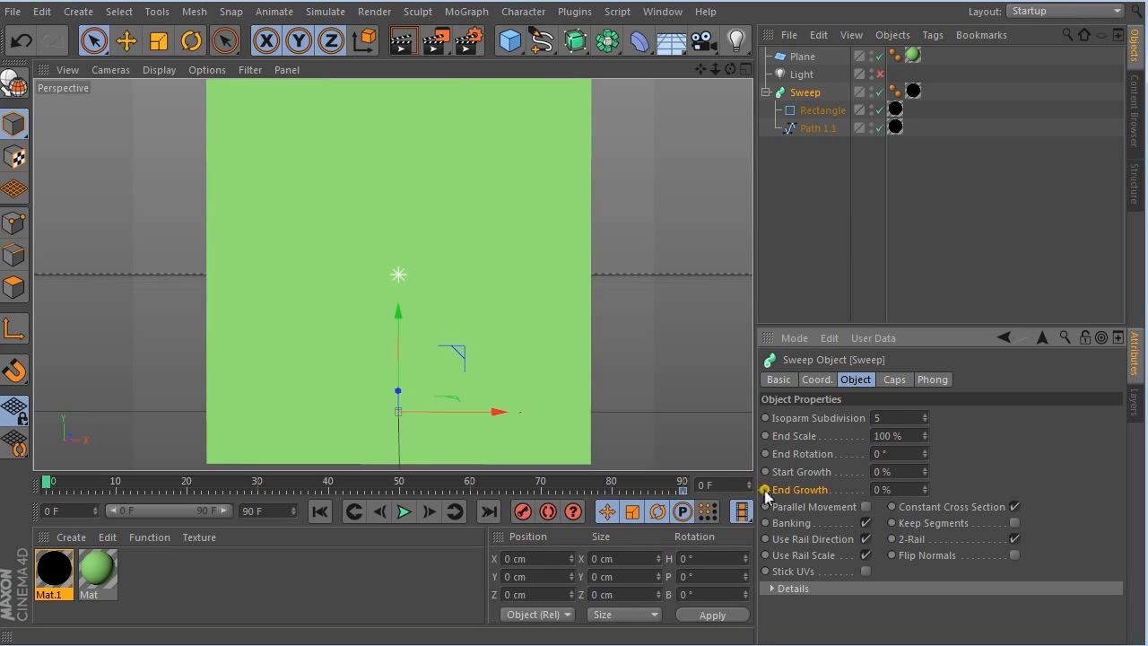
pyautogui.moveTo(57, 487); pyautogui.dragTo(682, 487)
# - Set up a full-render preview of all frames with an image size of 1080 and a frame rate of 60
pyautogui.click(374, 11)
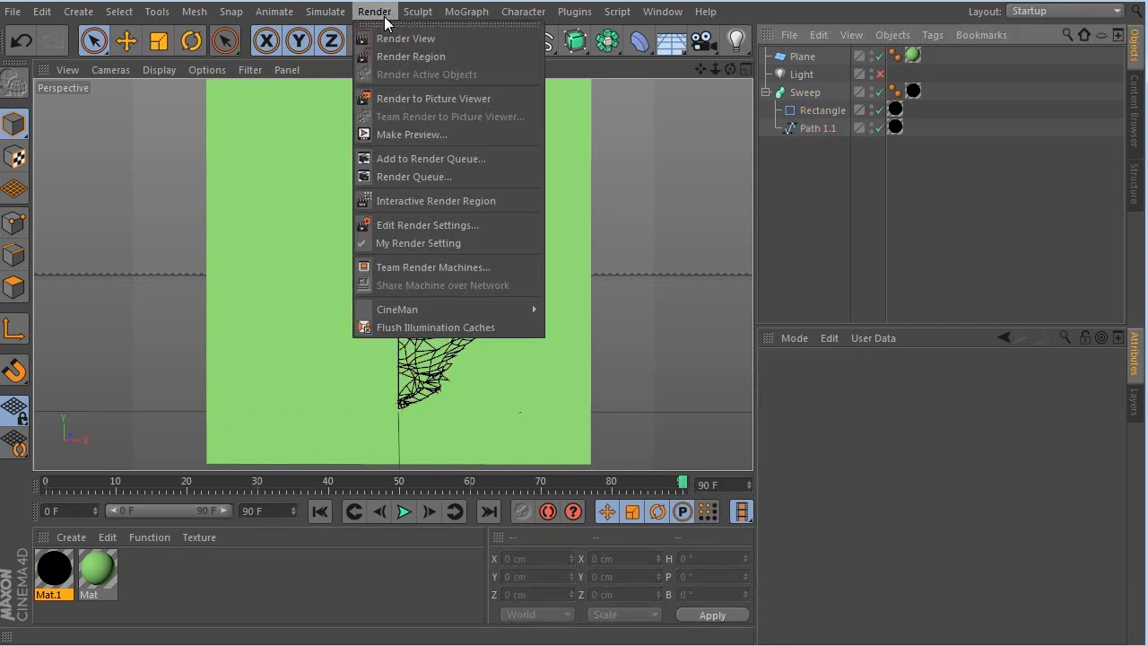
pyautogui.click(408, 140)
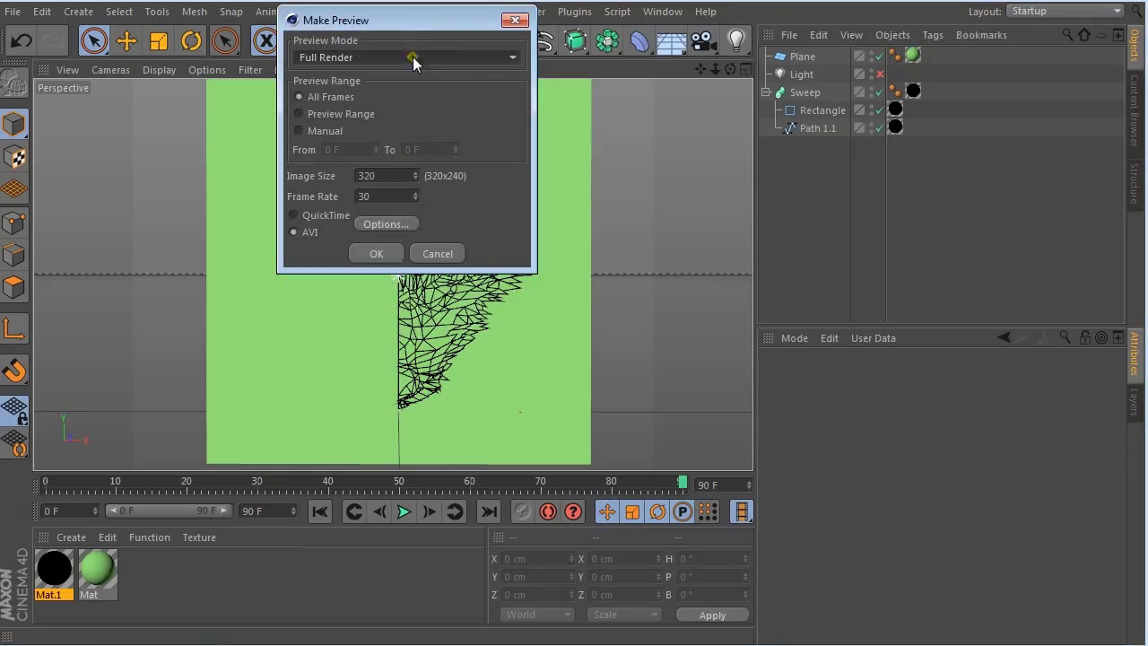
pyautogui.moveTo(406, 174); pyautogui.dragTo(318, 173)
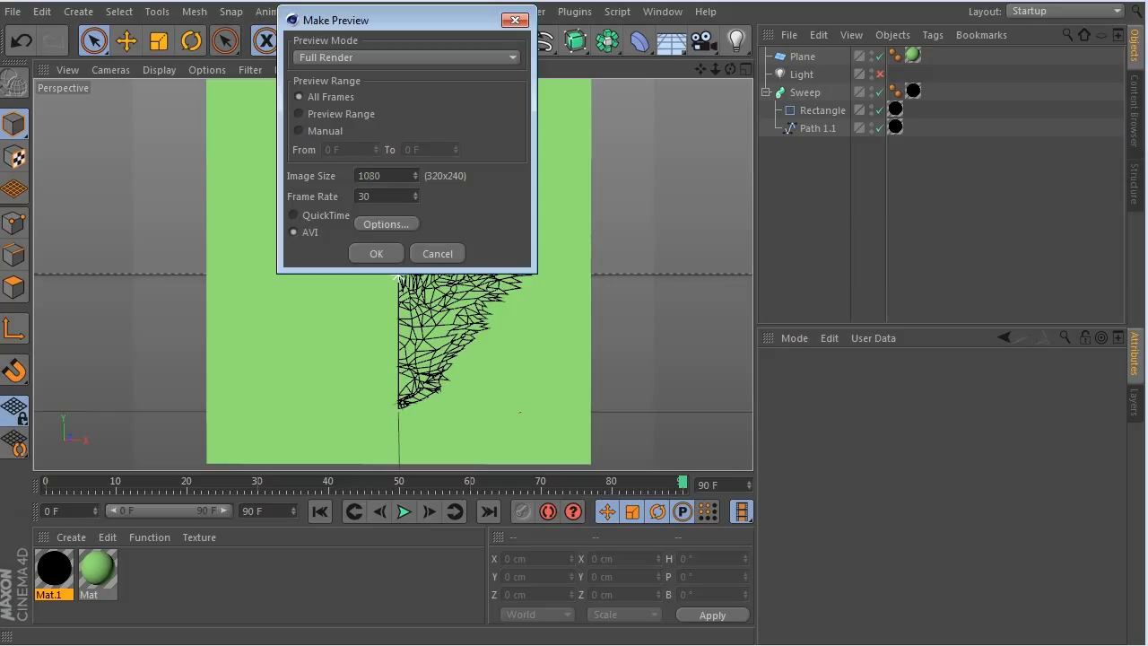
pyautogui.click(443, 193)
pyautogui.moveTo(408, 197); pyautogui.dragTo(333, 201)
# - Set the preview's QuickTime compression type to None and render the preview
pyautogui.click(386, 225)
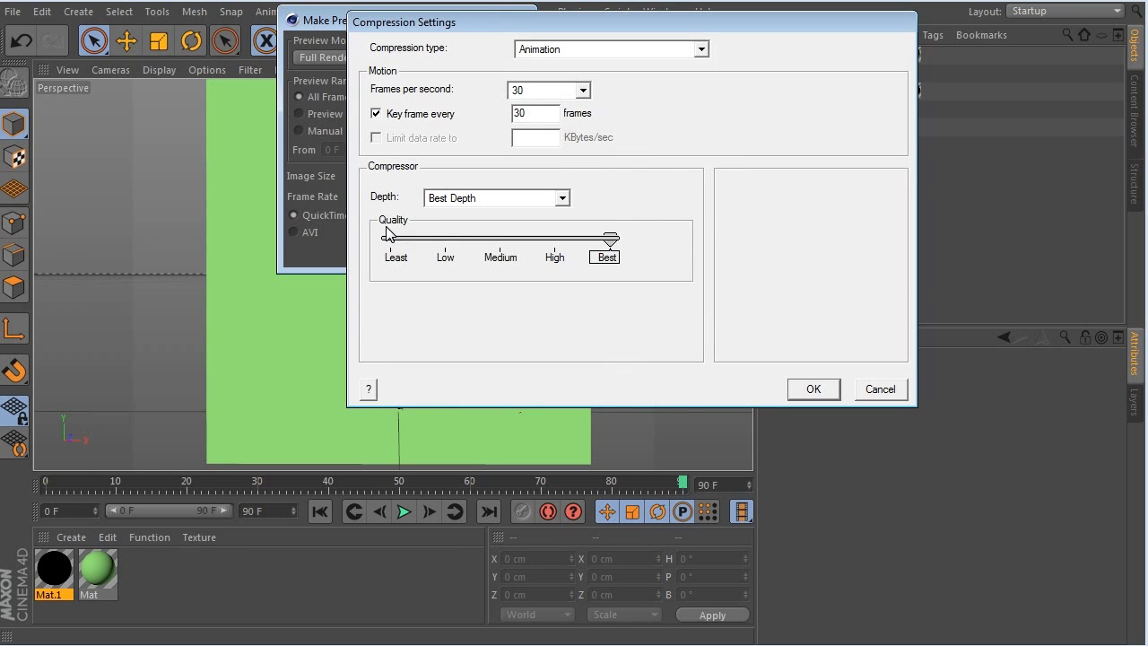
pyautogui.click(592, 54)
pyautogui.click(524, 170)
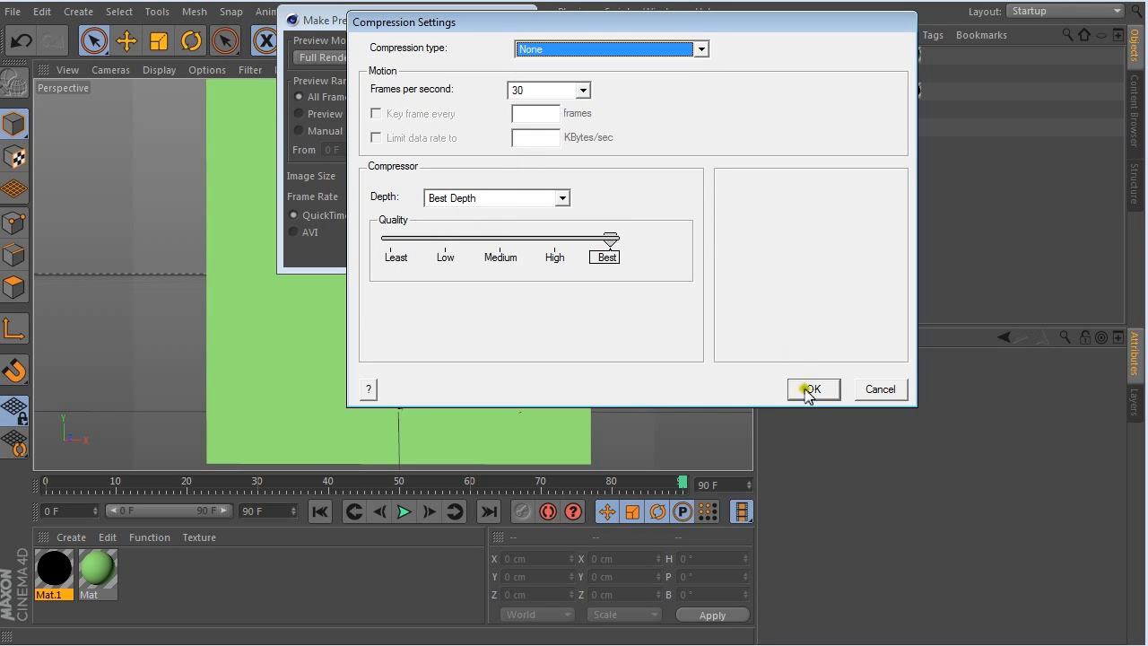
pyautogui.click(809, 389)
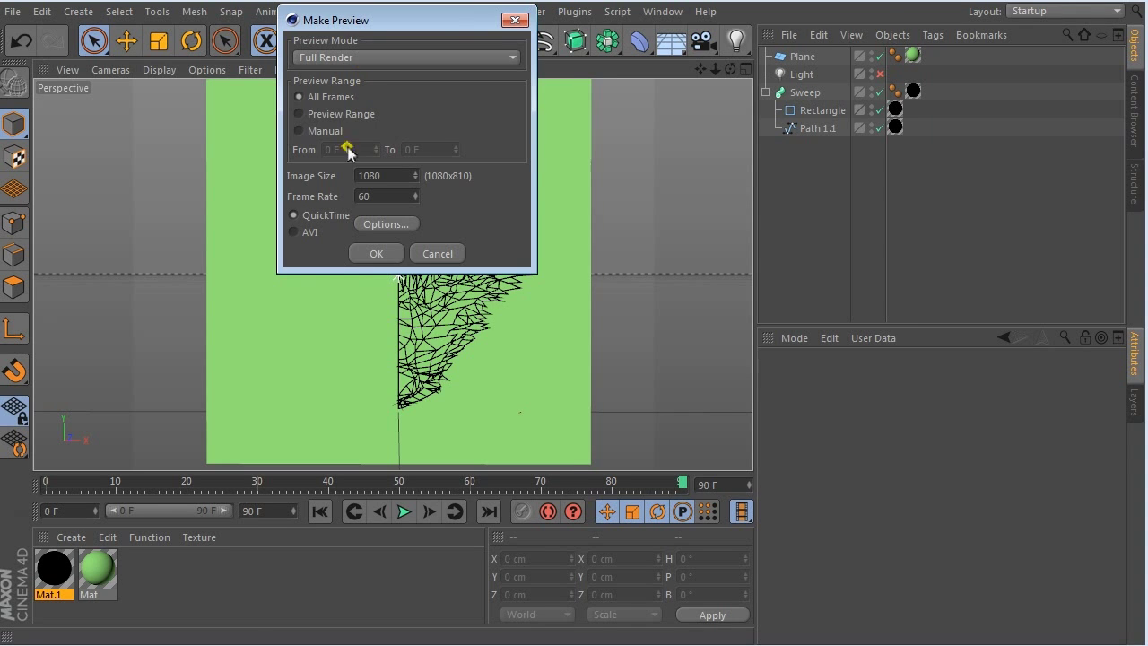
pyautogui.click(369, 254)
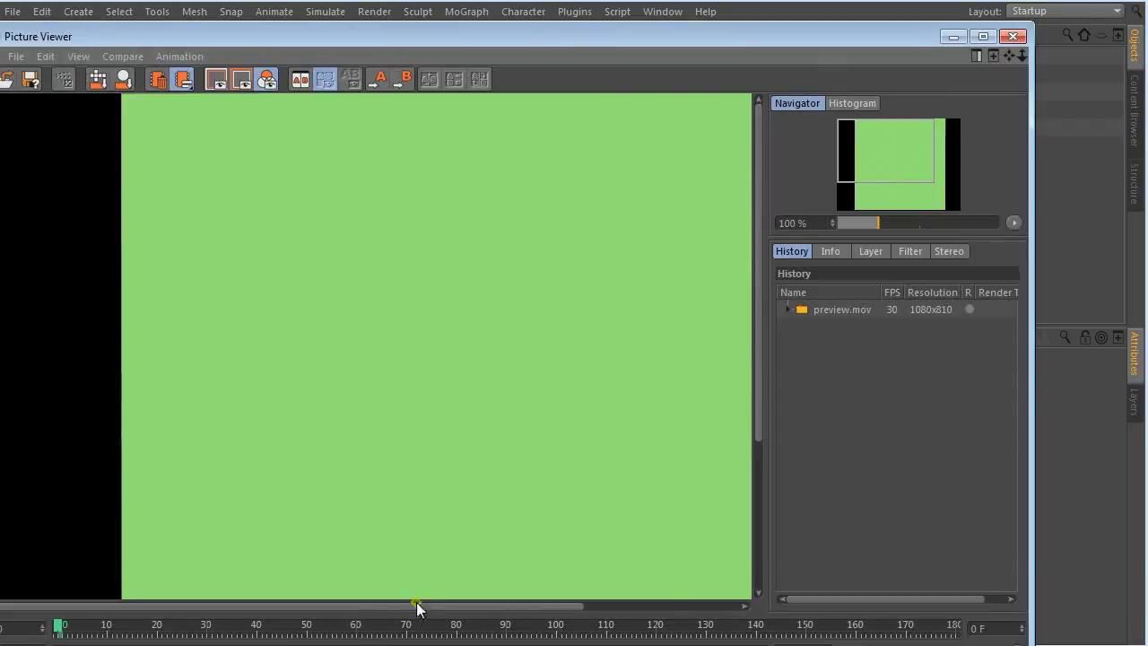
# - Scrub through the rendered preview and set its save type to Animation with the QuickTime Movie format
pyautogui.moveTo(417, 609); pyautogui.dragTo(505, 607)
pyautogui.moveTo(56, 626); pyautogui.dragTo(801, 626)
pyautogui.rightClick(852, 311)
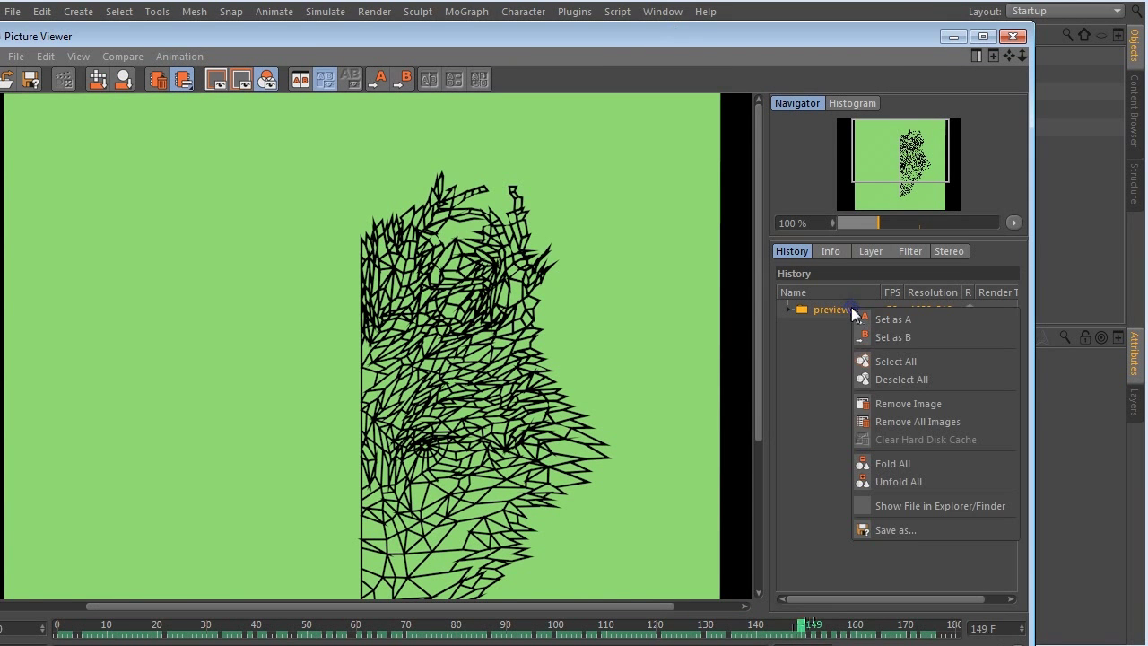
pyautogui.click(888, 530)
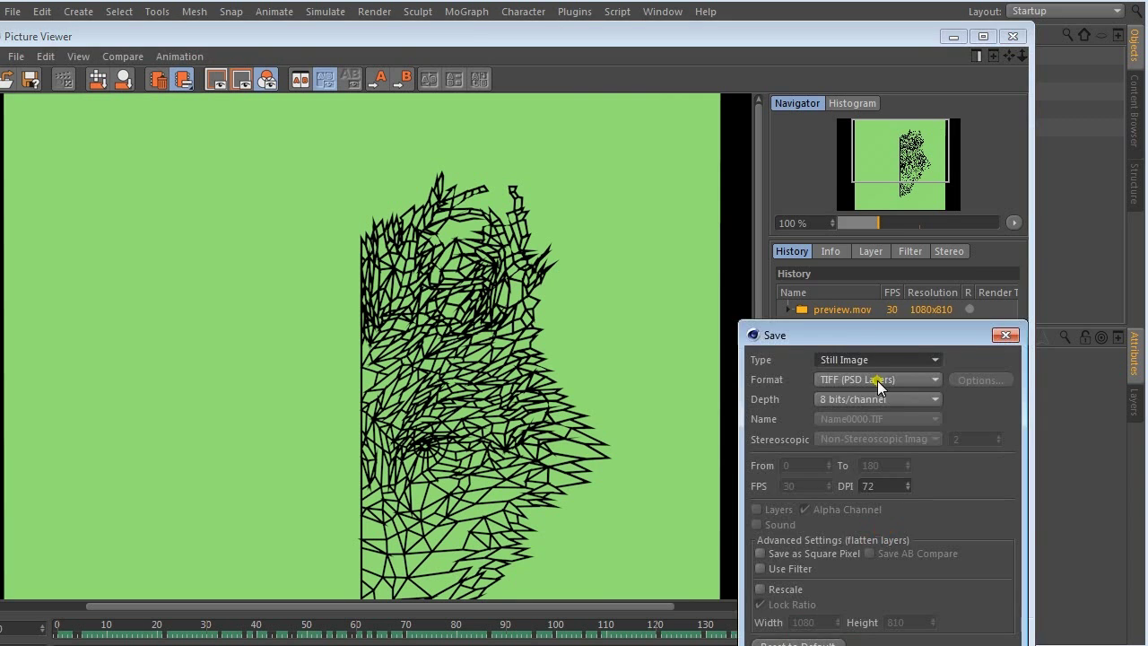
pyautogui.moveTo(880, 339); pyautogui.dragTo(727, 238)
pyautogui.click(735, 273)
pyautogui.click(651, 232)
pyautogui.click(712, 255)
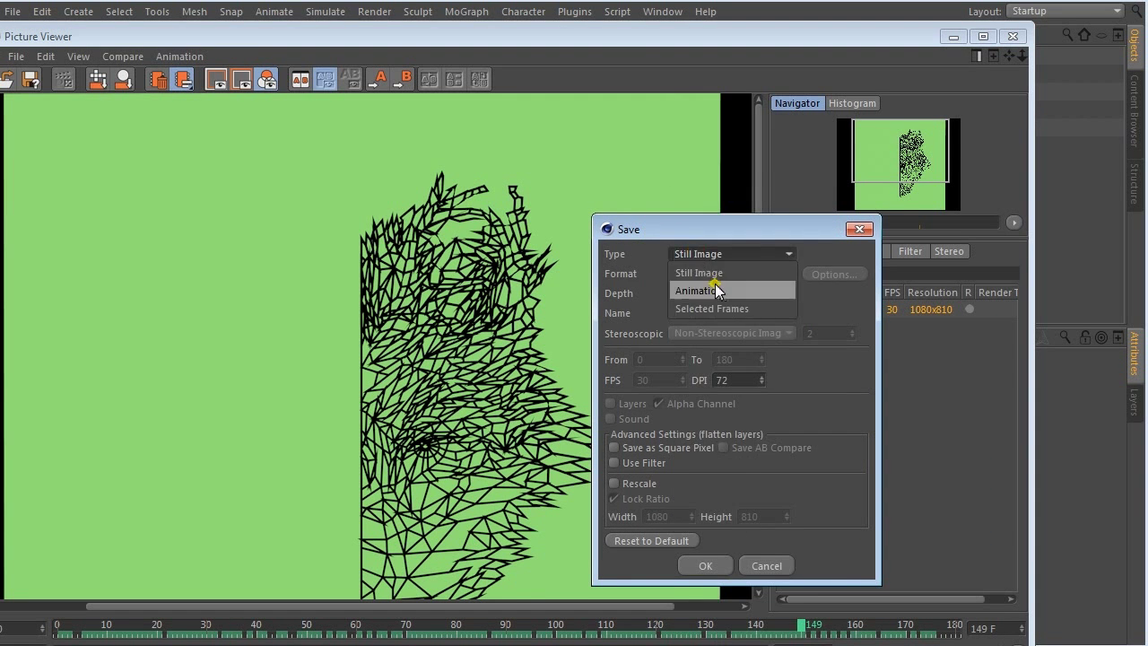
pyautogui.click(715, 288)
pyautogui.click(716, 274)
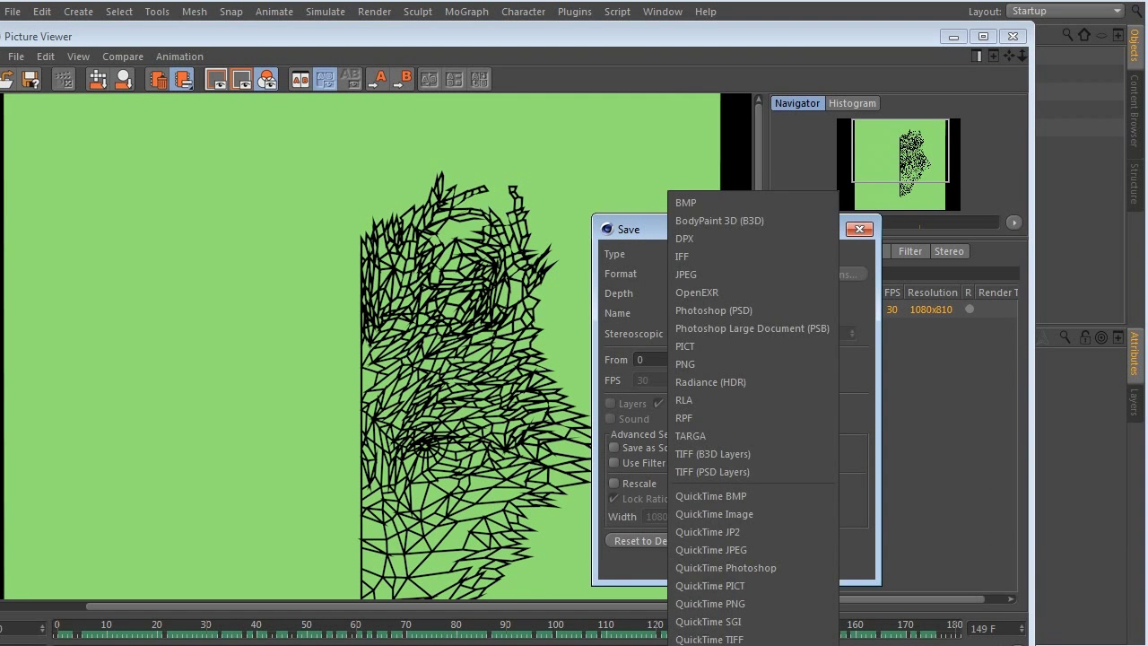
pyautogui.click(708, 639)
# - Set the QuickTime movie's compression type to None and complete its save settings
pyautogui.click(834, 273)
pyautogui.click(628, 49)
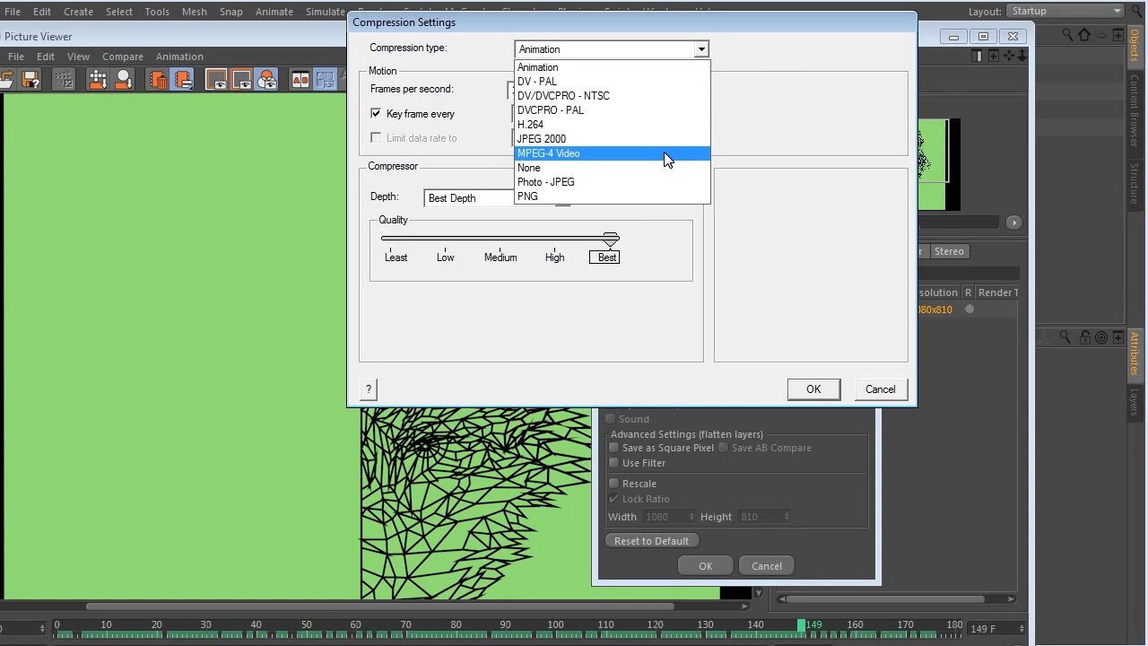
pyautogui.click(664, 168)
pyautogui.click(802, 386)
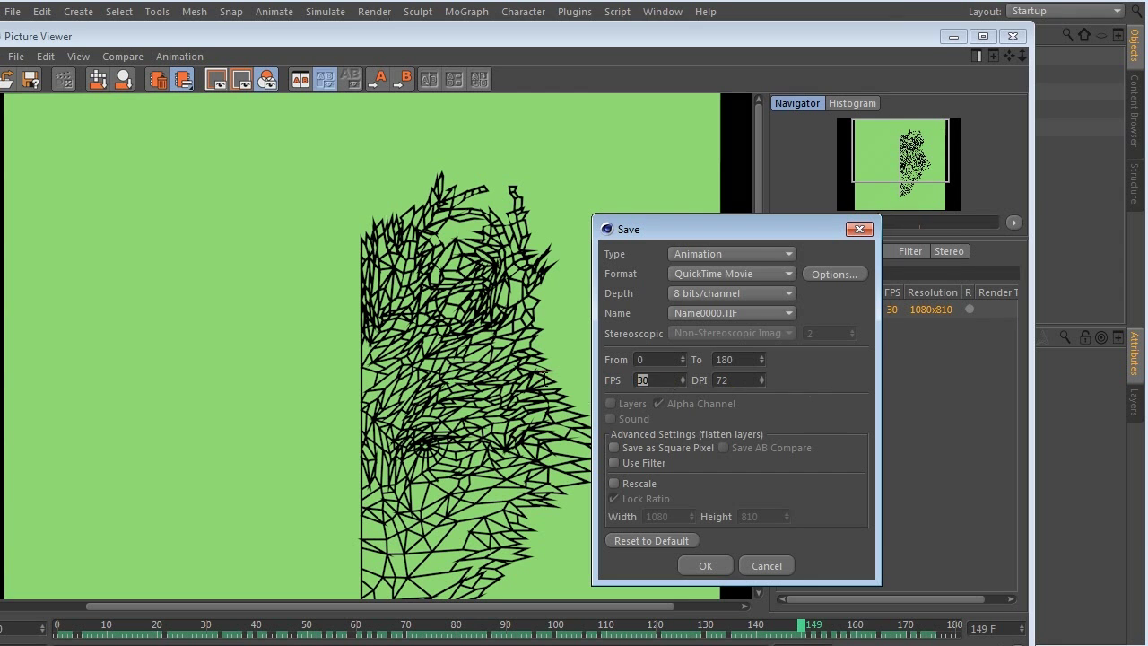
pyautogui.click(764, 314)
pyautogui.click(819, 405)
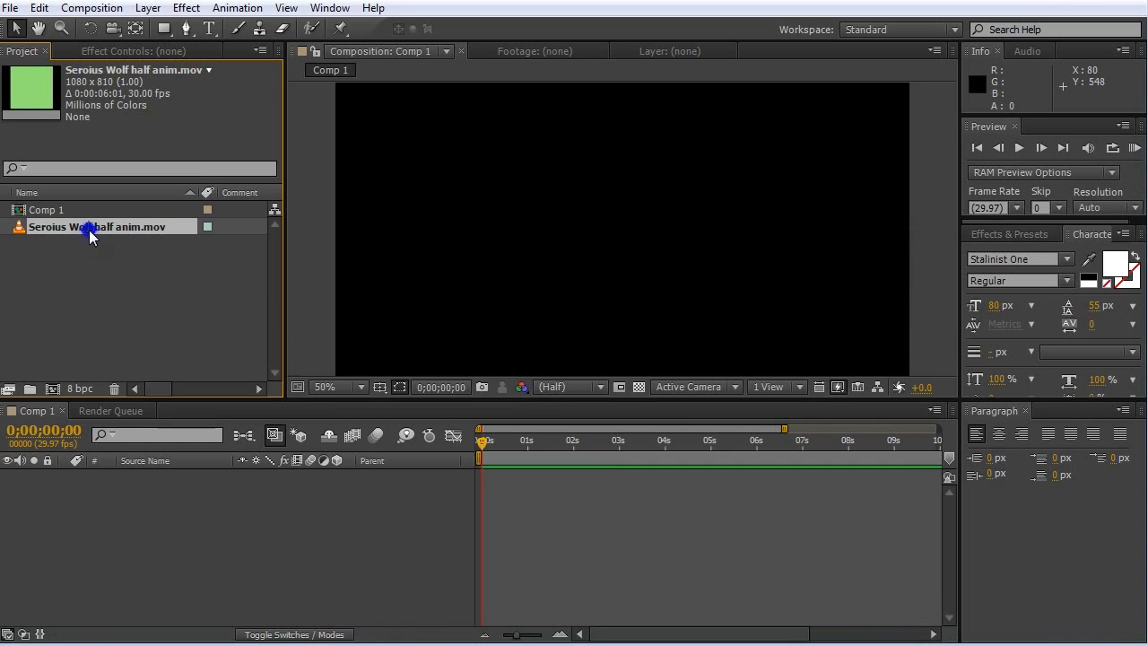
# - Switch to After Effects, add Seroius Wolf half anim.mov to Comp 1 and fit the half wolf vertically in the frame
pyautogui.rightClick(91, 235)
pyautogui.moveTo(173, 281); pyautogui.dragTo(55, 274)
pyautogui.moveTo(61, 231)
pyautogui.mouseDown()
pyautogui.moveTo(495, 502)
pyautogui.moveTo(522, 503)
pyautogui.moveTo(521, 475)
pyautogui.moveTo(503, 475)
pyautogui.moveTo(529, 444)
pyautogui.moveTo(745, 445)
pyautogui.mouseUp()
pyautogui.moveTo(756, 259); pyautogui.dragTo(758, 271)
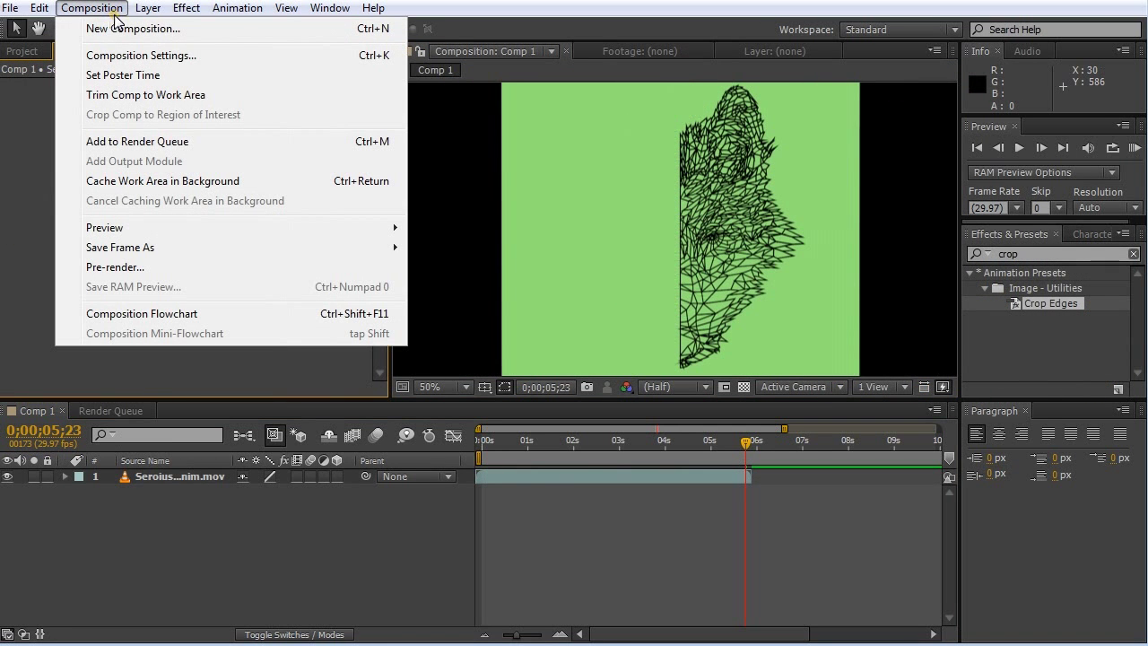
# - Set the width of Comp 1 to 660 px so that the black side areas are cropped away
pyautogui.click(144, 56)
pyautogui.click(1026, 197)
pyautogui.moveTo(944, 199); pyautogui.dragTo(871, 199)
pyautogui.moveTo(1031, 199); pyautogui.dragTo(941, 200)
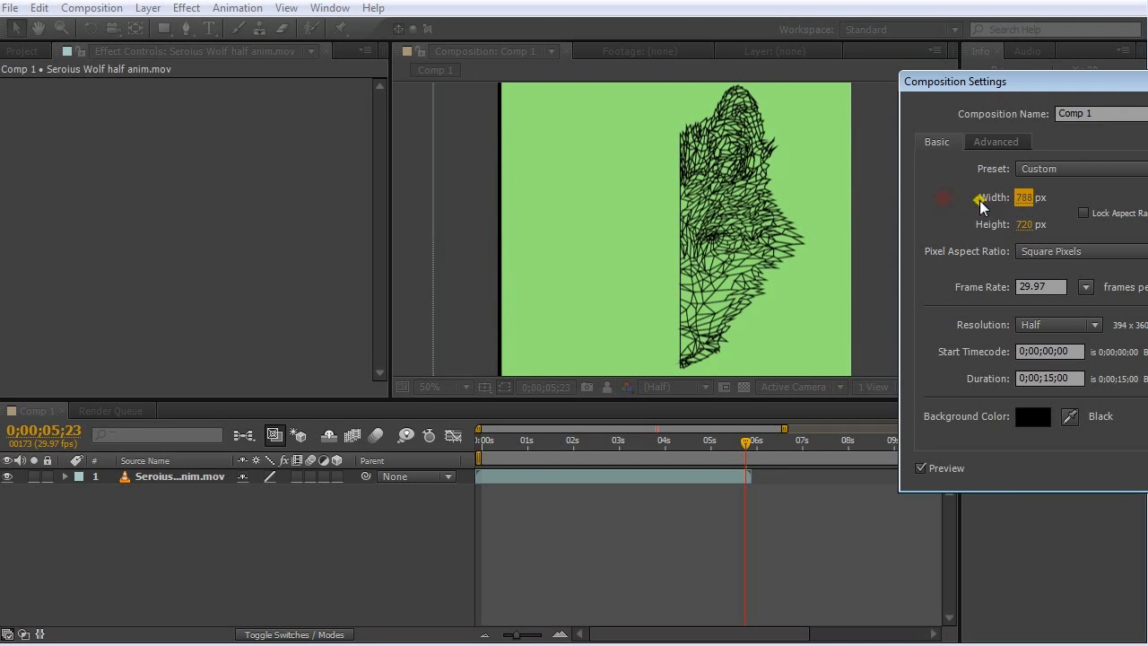
pyautogui.moveTo(1025, 199)
pyautogui.mouseDown()
pyautogui.moveTo(981, 198)
pyautogui.moveTo(1006, 203)
pyautogui.mouseUp()
pyautogui.click(1029, 201)
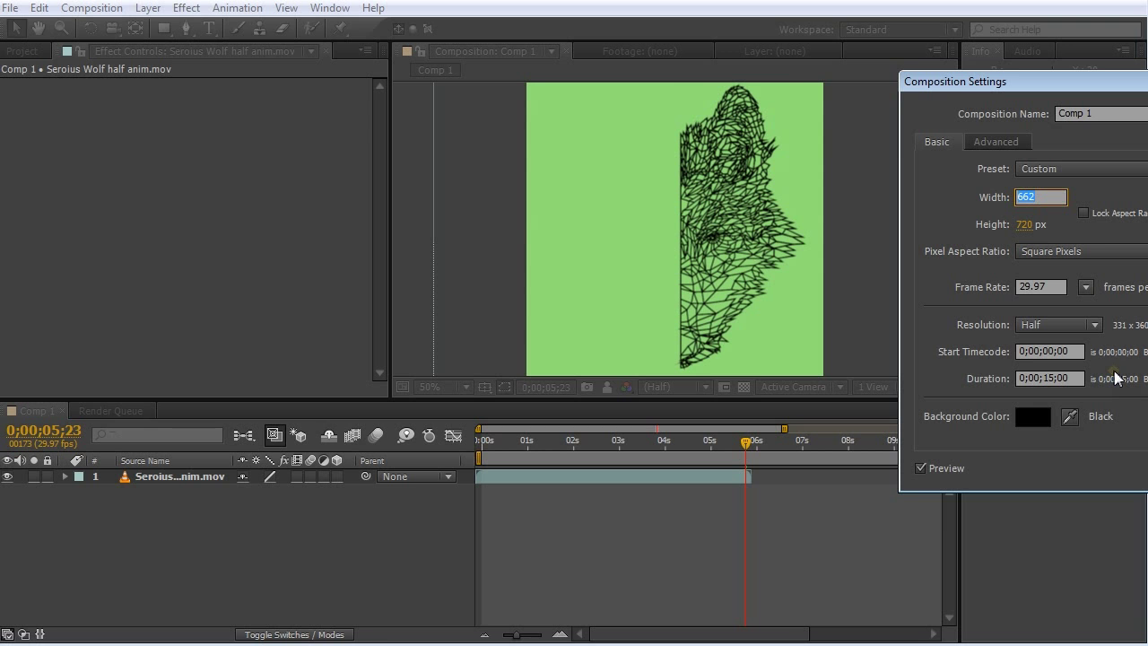
pyautogui.write('660')
pyautogui.press('Return')
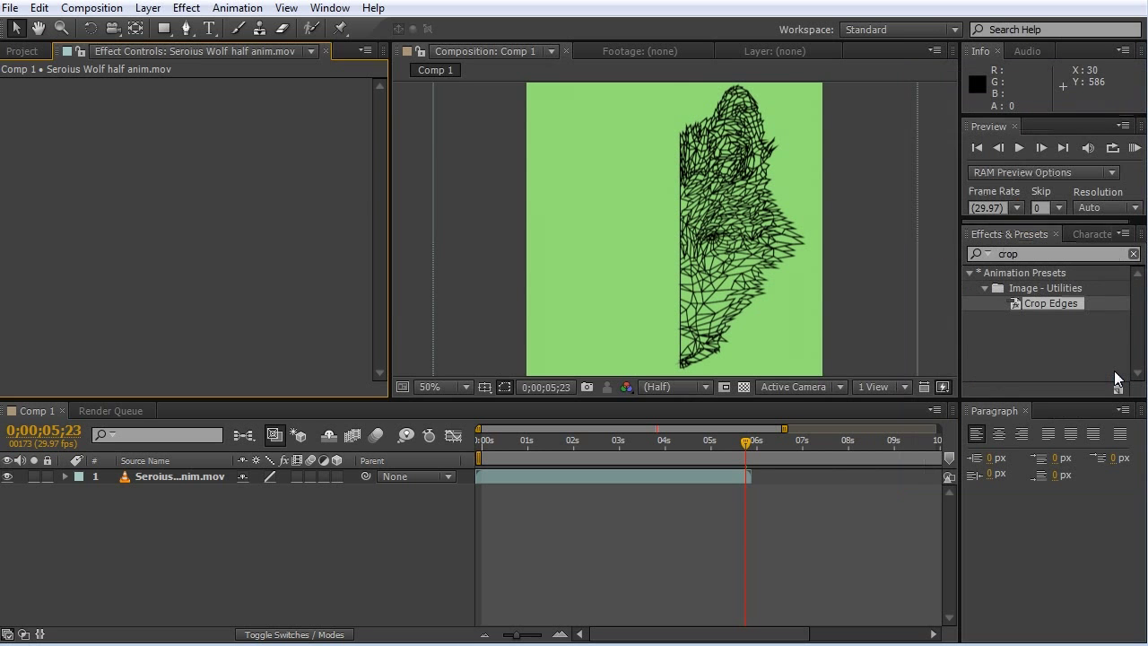
# - Apply Keylight (1.2) to the wolf footage and sample the green background as its Screen Colour
pyautogui.moveTo(1040, 255); pyautogui.dragTo(894, 259)
pyautogui.write('keylight')
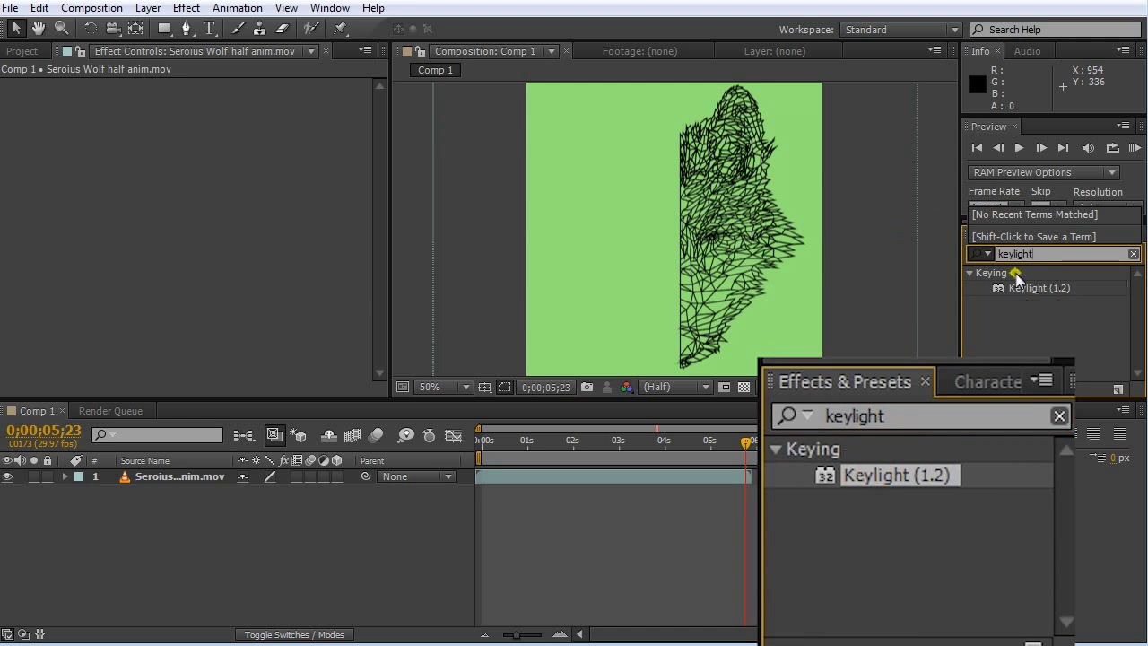
pyautogui.moveTo(1009, 287); pyautogui.dragTo(676, 313)
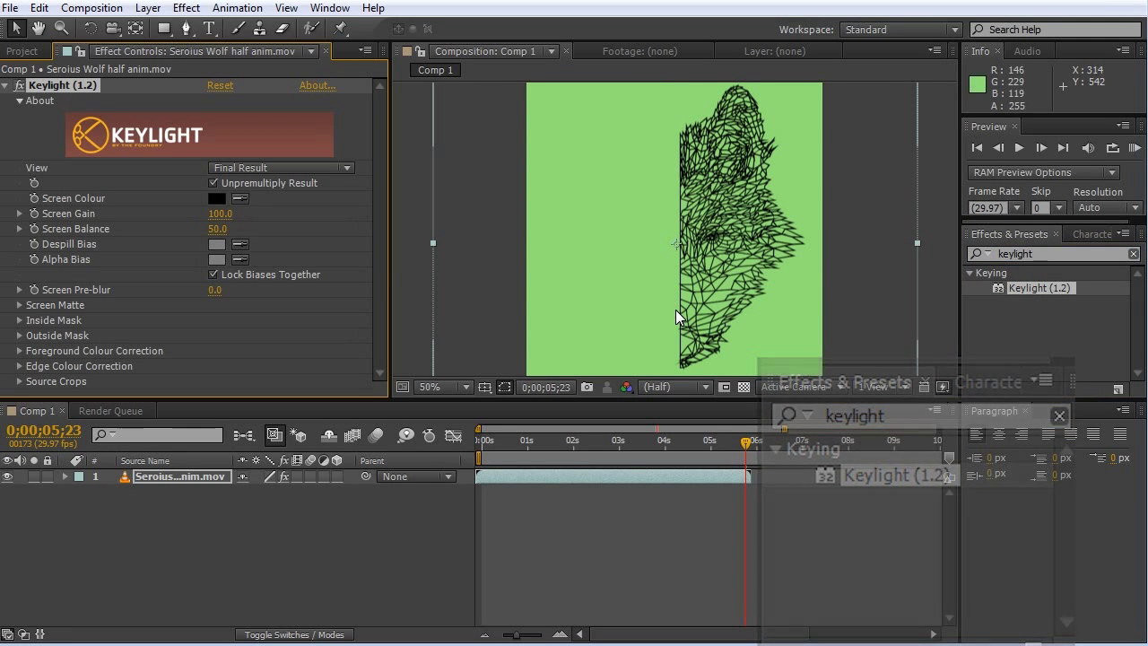
pyautogui.click(240, 198)
pyautogui.click(676, 243)
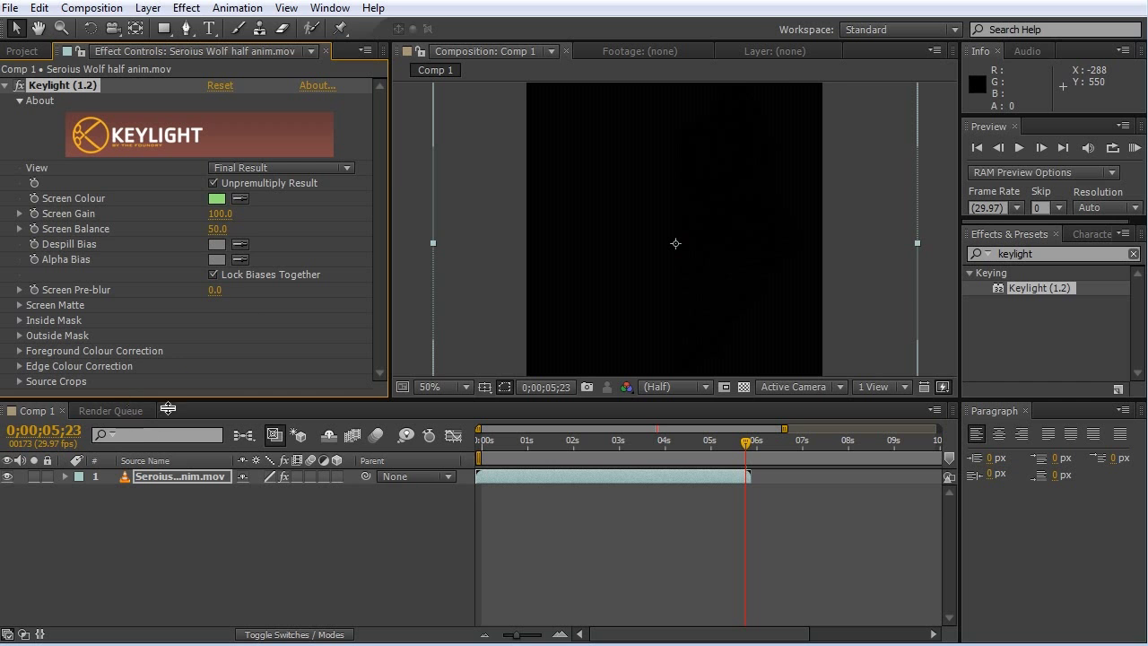
# - Create a white 660 x 720 px solid and place it below the keyed wolf layer
pyautogui.hotkey('ctrl', 'y')
pyautogui.moveTo(918, 146); pyautogui.dragTo(879, 146)
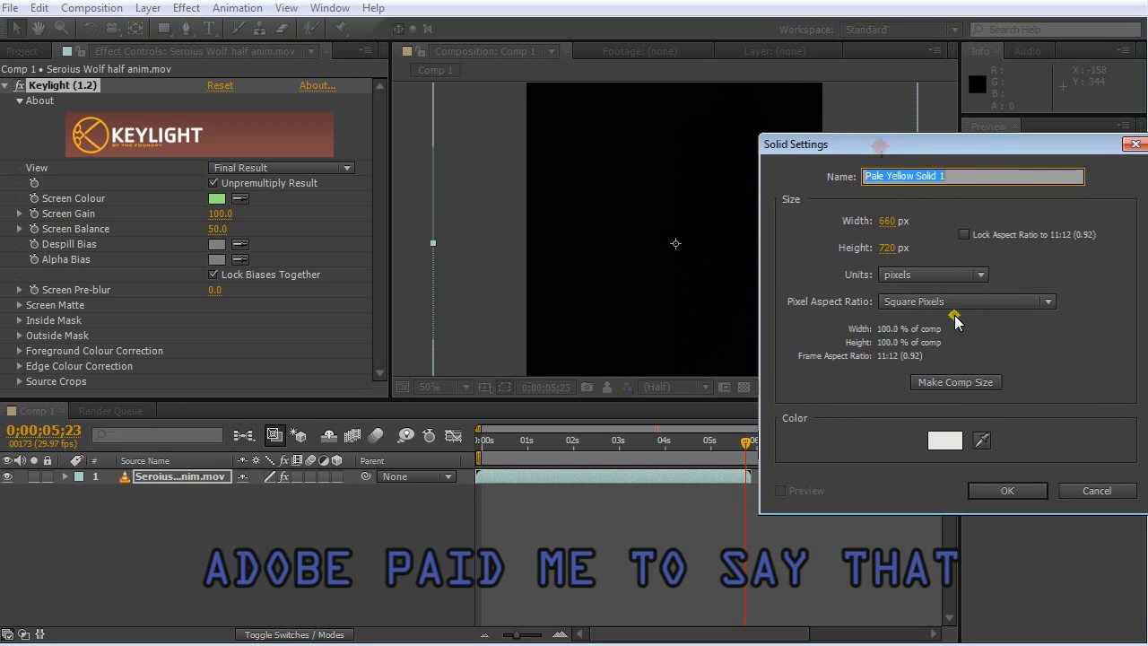
pyautogui.click(945, 439)
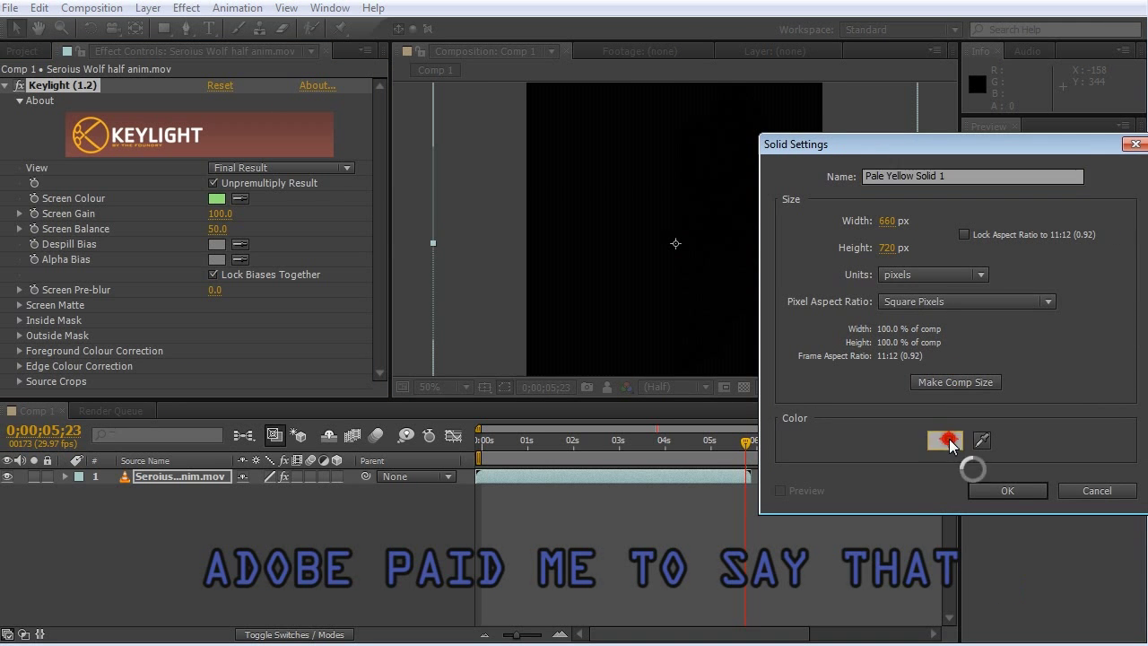
pyautogui.moveTo(754, 224); pyautogui.dragTo(738, 218)
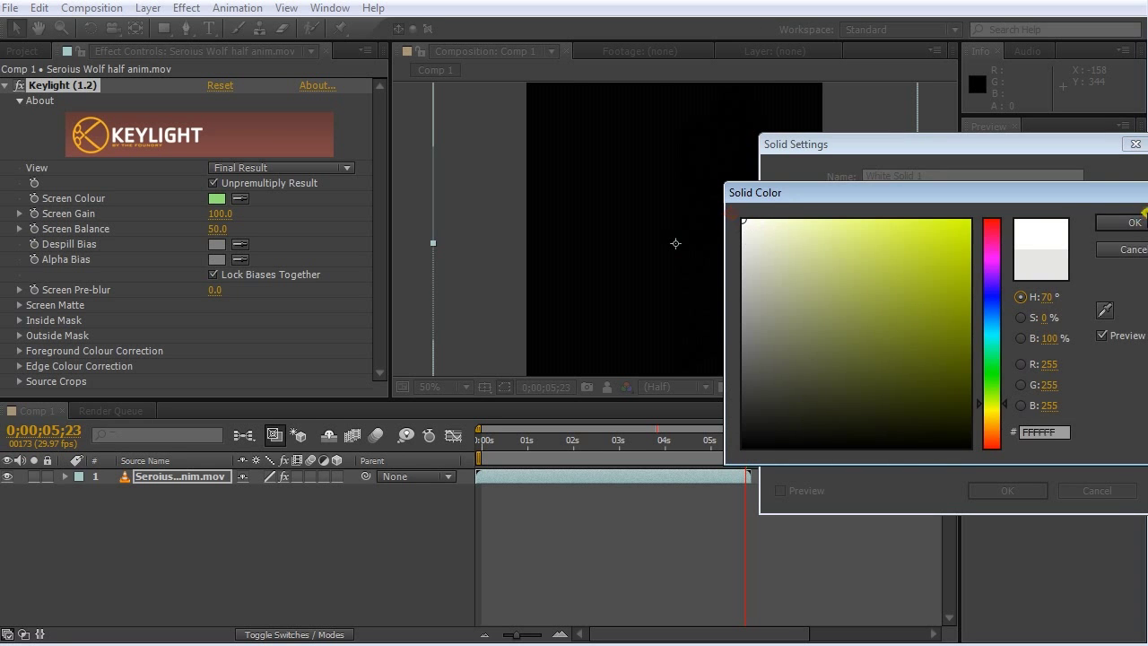
pyautogui.click(1138, 223)
pyautogui.click(1005, 491)
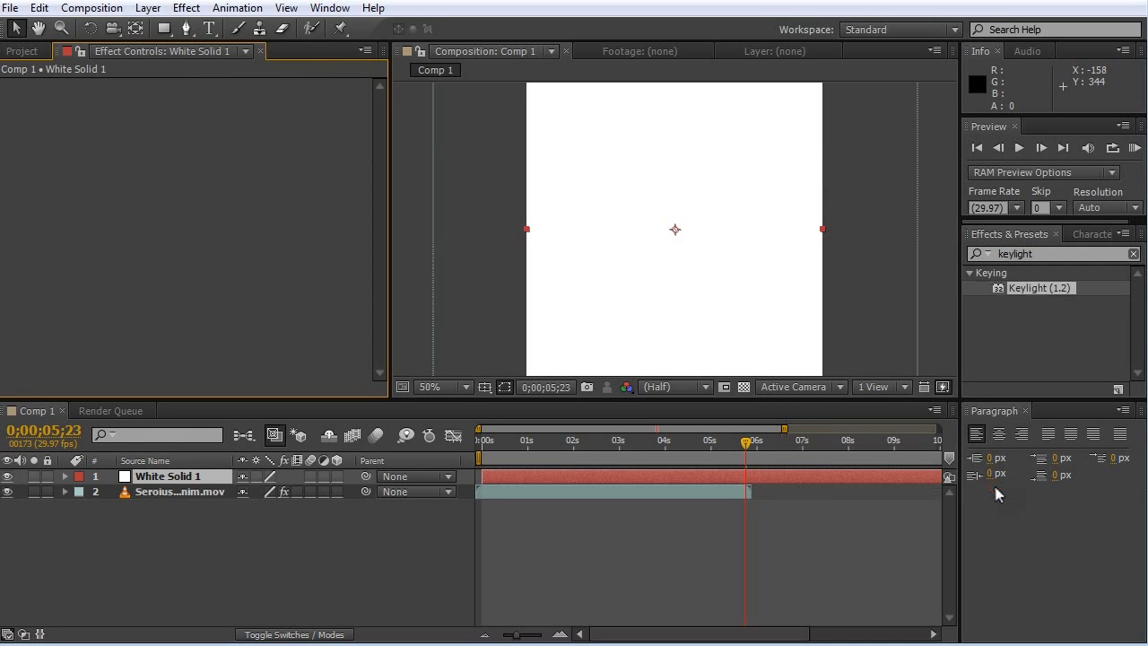
pyautogui.moveTo(213, 478); pyautogui.dragTo(212, 498)
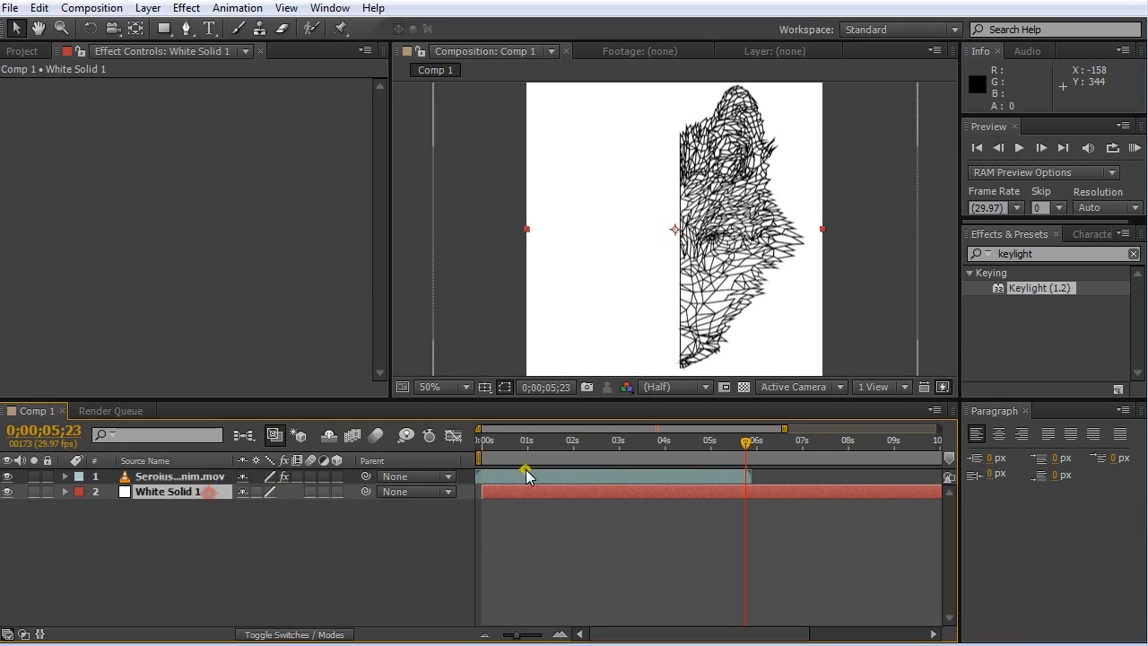
# - Duplicate the wolf layer and rename the lower copy L and the upper copy R
pyautogui.moveTo(747, 443); pyautogui.dragTo(721, 456)
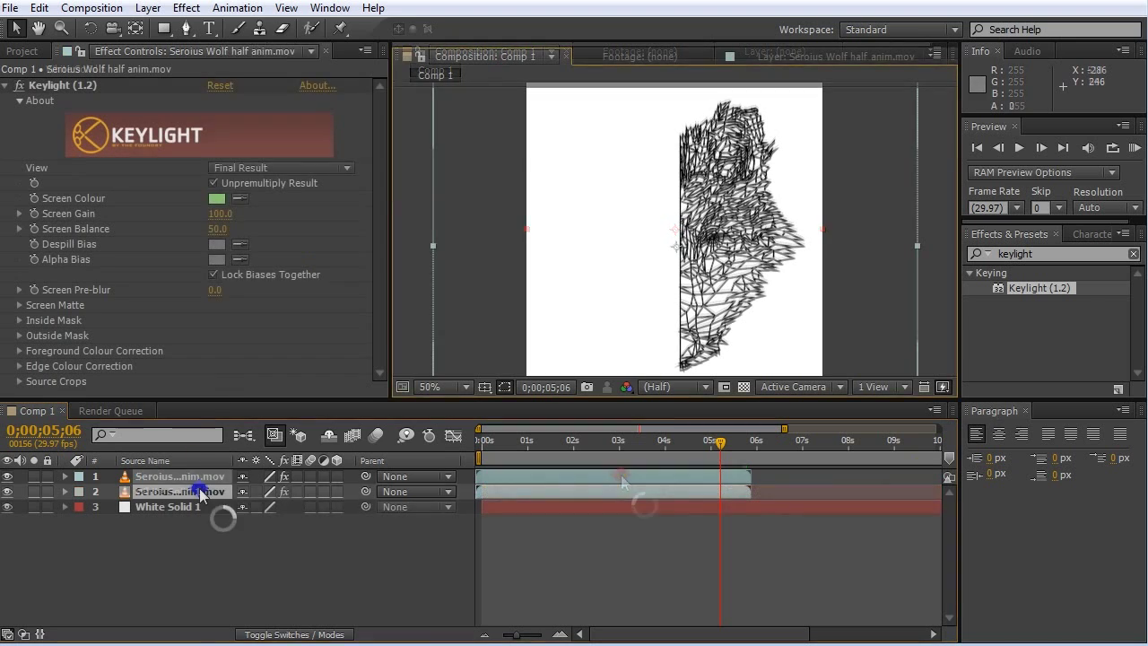
pyautogui.rightClick(200, 490)
pyautogui.click(256, 644)
pyautogui.write('L')
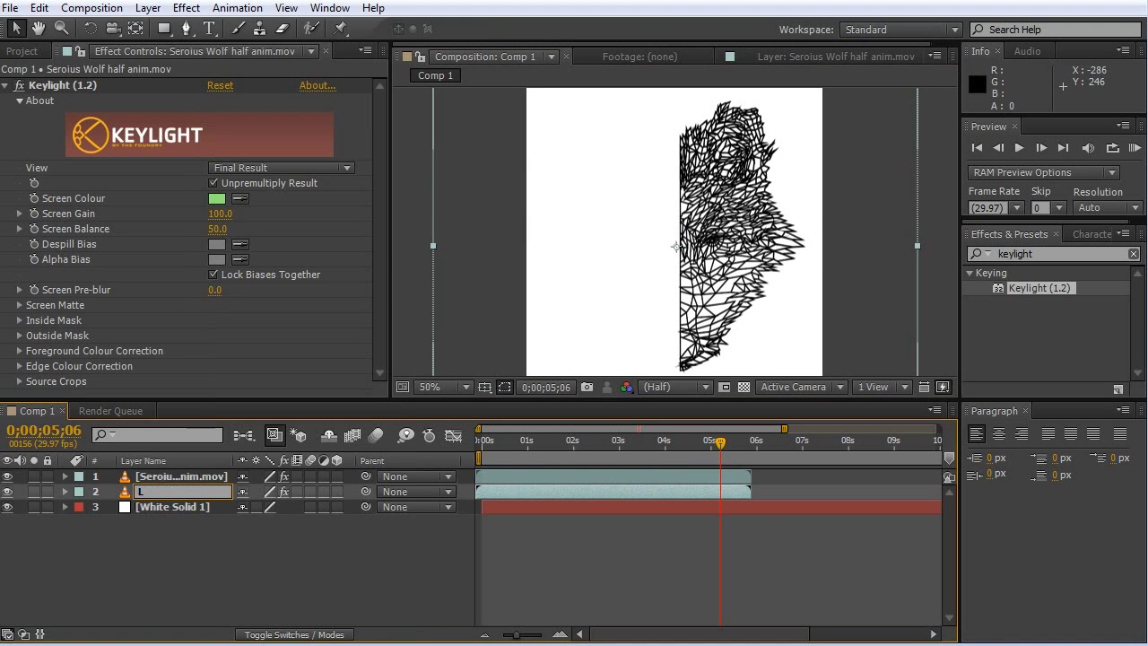
pyautogui.rightClick(205, 477)
pyautogui.click(256, 644)
pyautogui.write('R')
# - Flip the R layer horizontally and play the mirrored wolf animation from the start
pyautogui.click(148, 8)
pyautogui.moveTo(175, 195)
pyautogui.click(519, 352)
pyautogui.moveTo(719, 442); pyautogui.dragTo(486, 457)
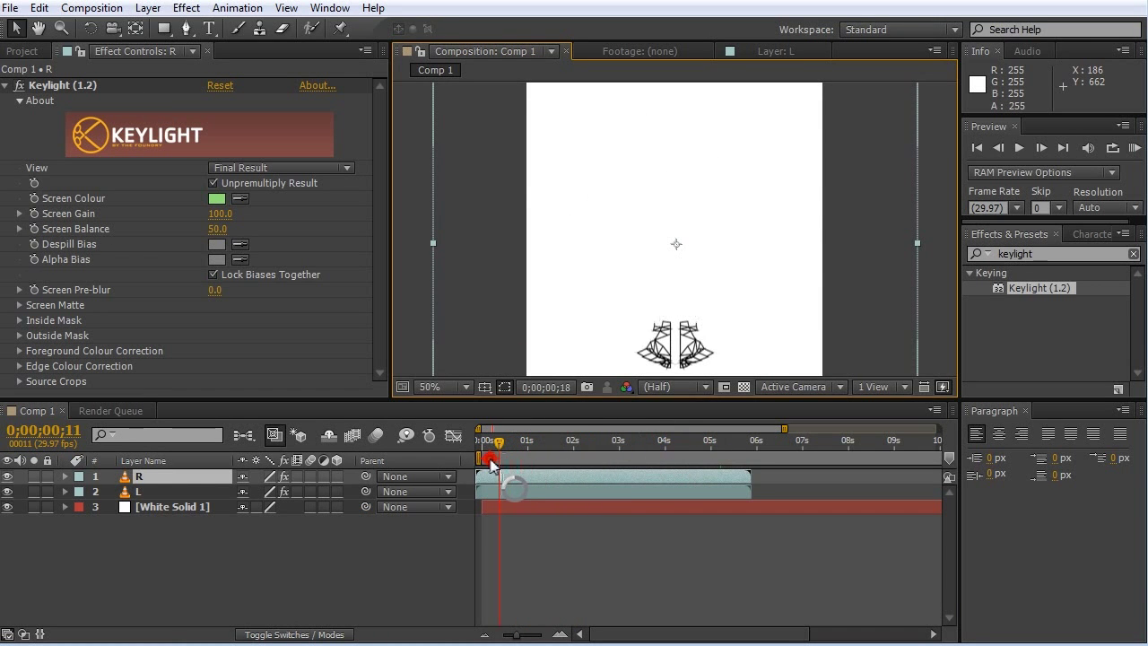
pyautogui.press('space')
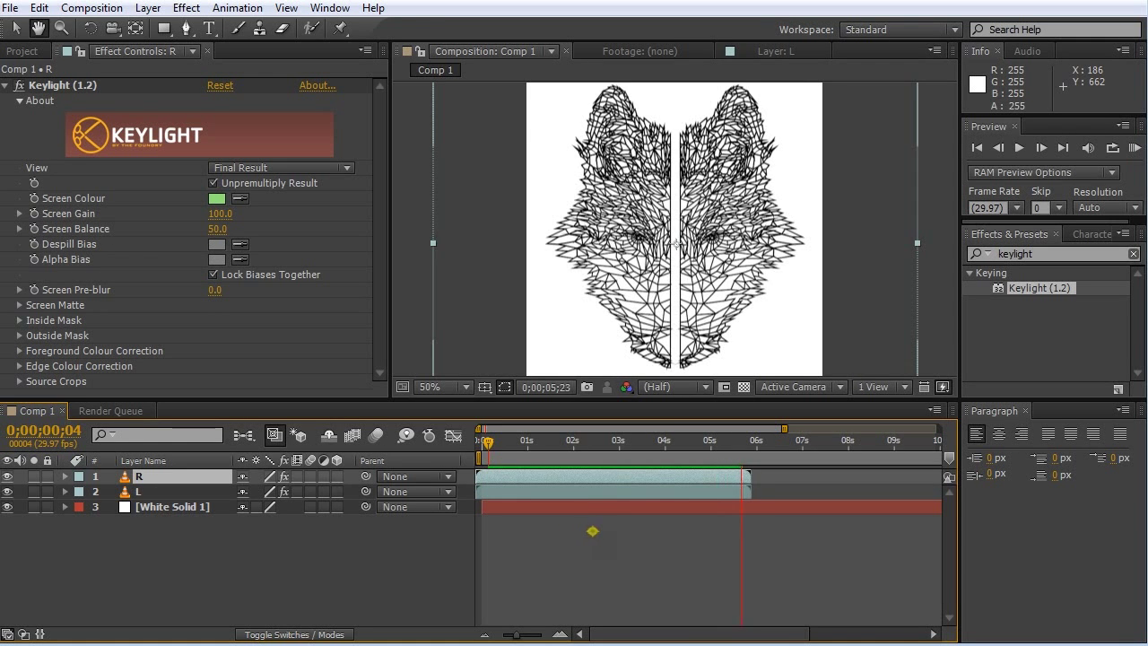
pyautogui.moveTo(685, 444); pyautogui.dragTo(470, 457)
pyautogui.press('space')
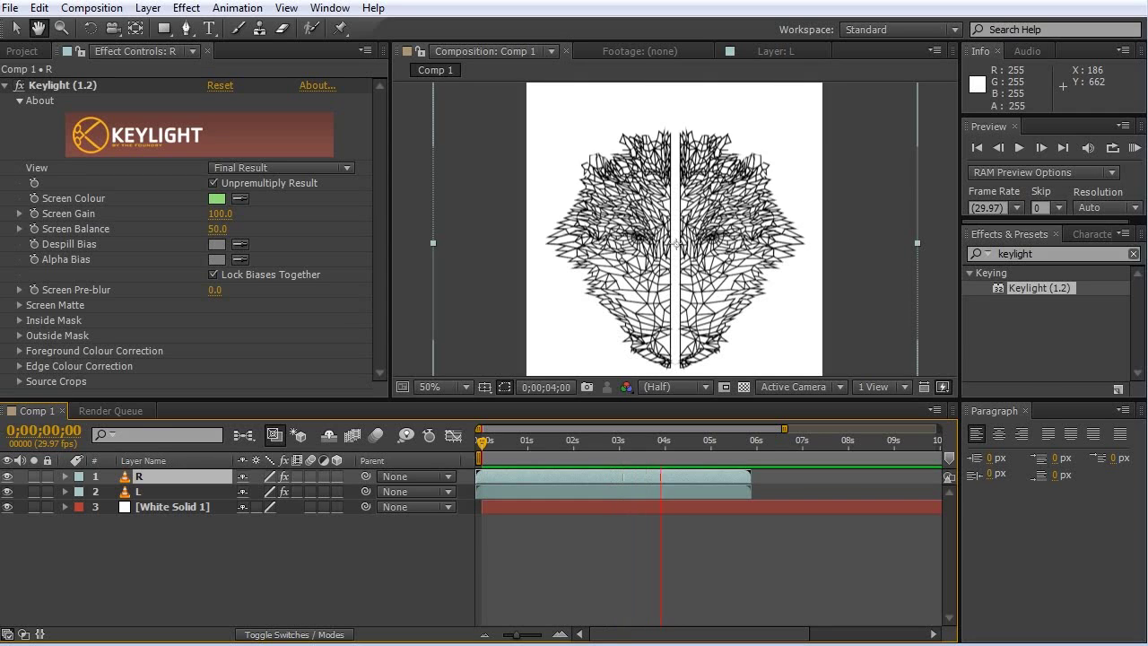
# - Import Serious_Wolf_2 720.png into the project and create a composition from it
pyautogui.click(21, 51)
pyautogui.rightClick(105, 305)
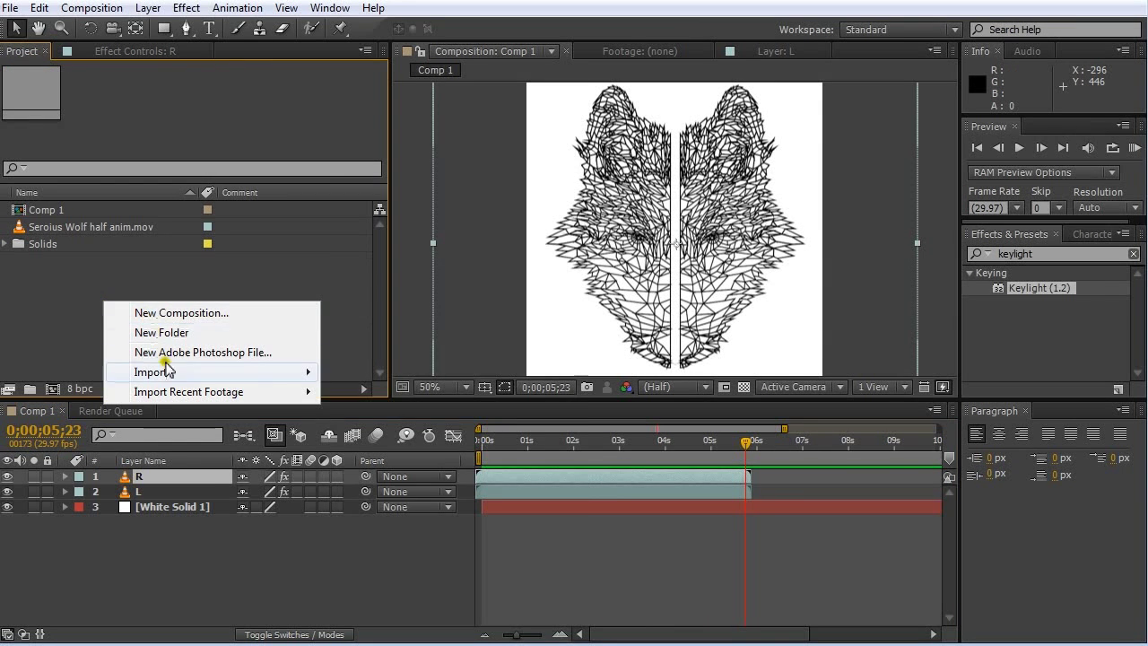
pyautogui.moveTo(167, 371)
pyautogui.click(379, 375)
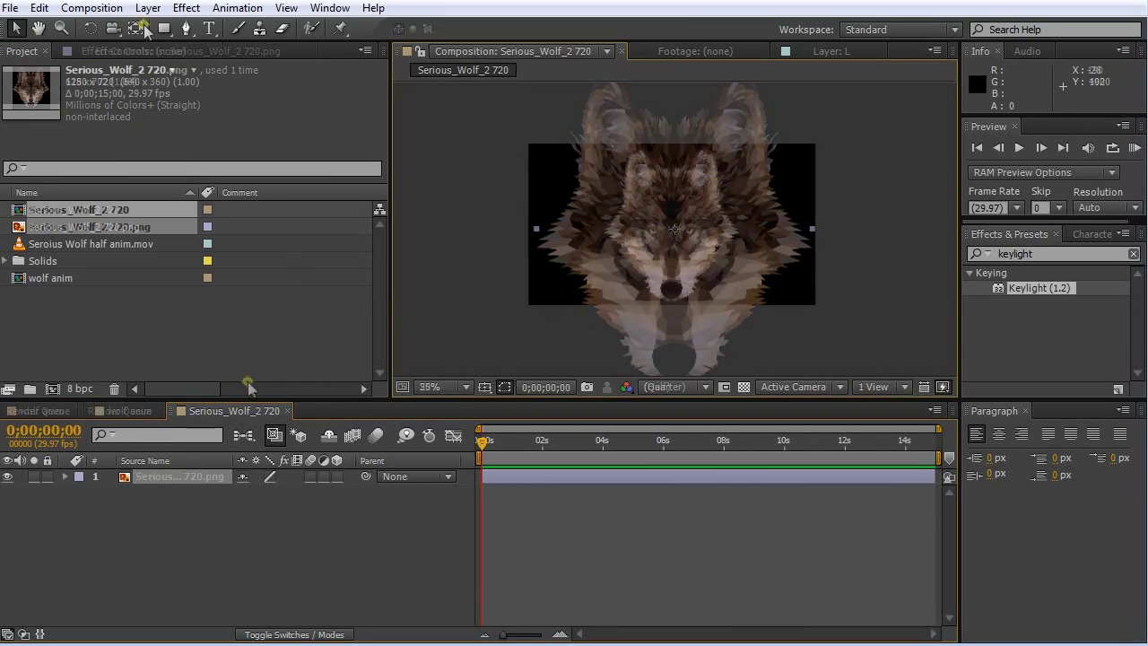
# - Add a solid to the Serious_Wolf_2 720 composition and place it beneath the wolf image
pyautogui.click(148, 8)
pyautogui.moveTo(320, 28)
pyautogui.click(416, 48)
pyautogui.click(988, 490)
pyautogui.moveTo(189, 496); pyautogui.dragTo(193, 498)
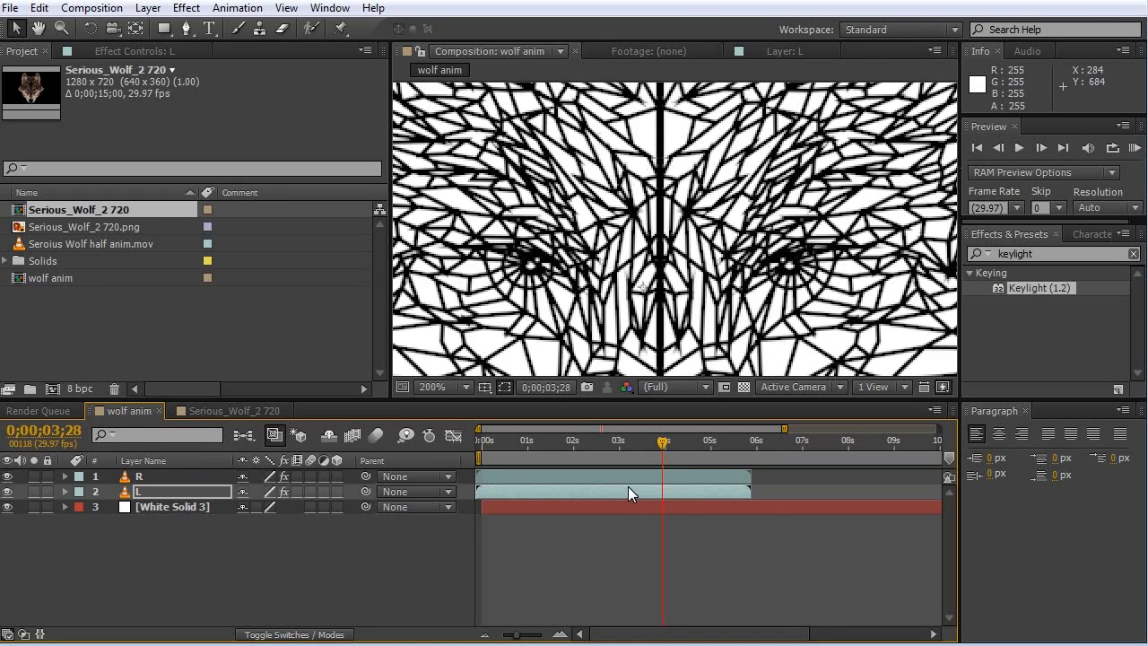
# - Examine the seam between the mirrored wolf halves up close and scrub back through the line animation
pyautogui.press('.')
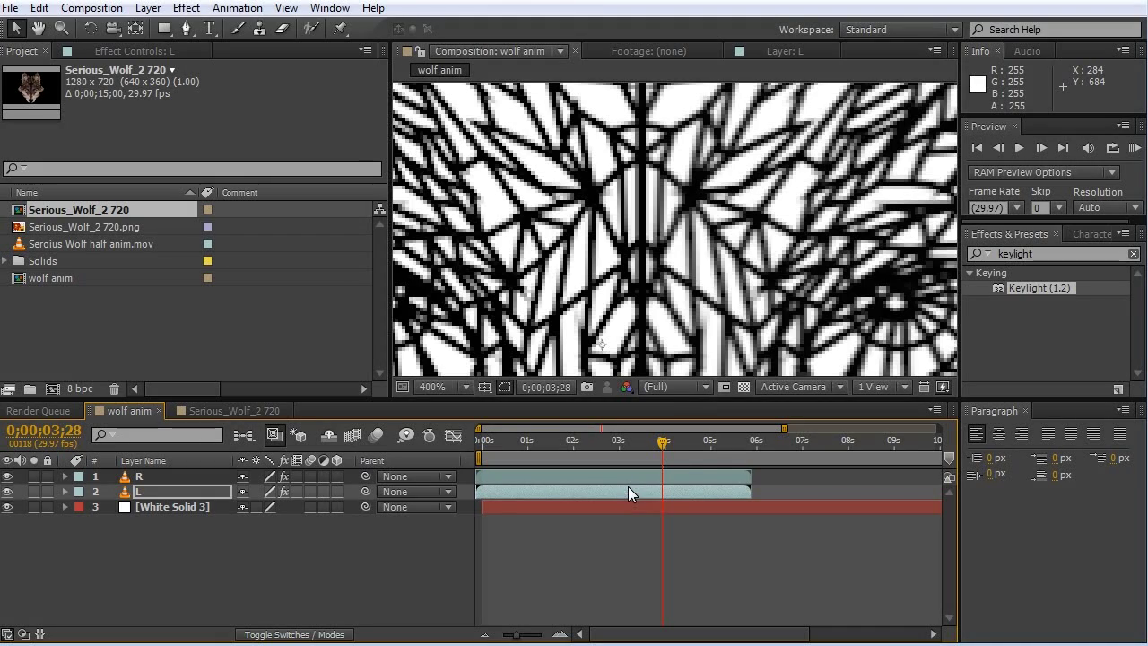
pyautogui.scroll(-3, 731, 135)
pyautogui.scroll(2, 737, 143)
pyautogui.moveTo(758, 199); pyautogui.dragTo(744, 262)
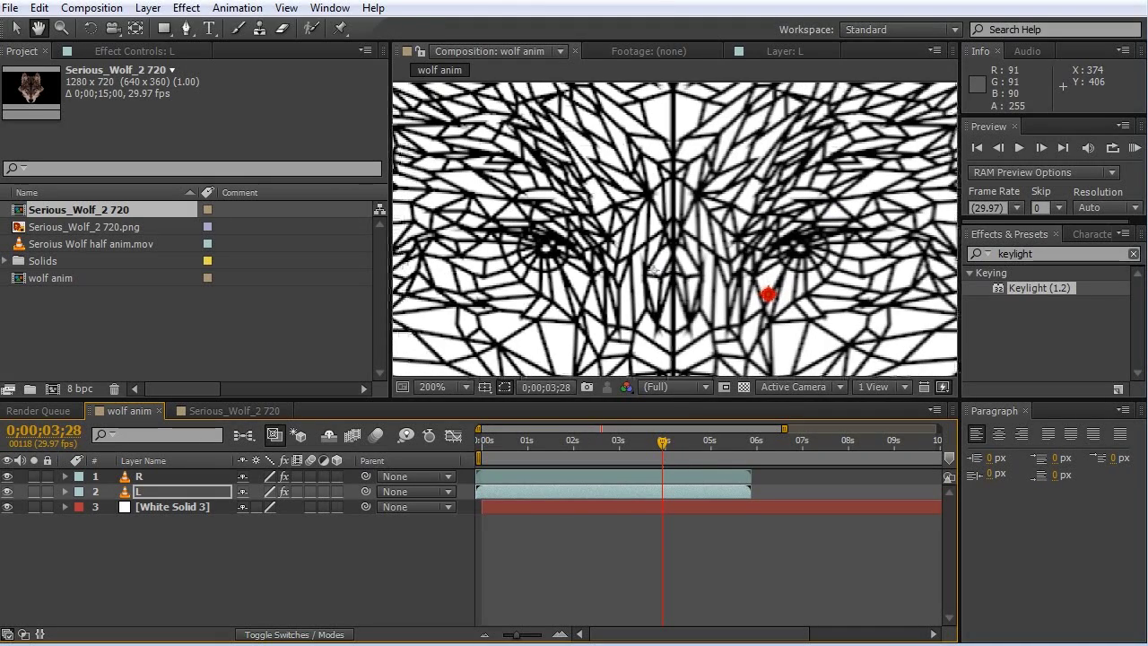
pyautogui.moveTo(663, 442); pyautogui.dragTo(529, 453)
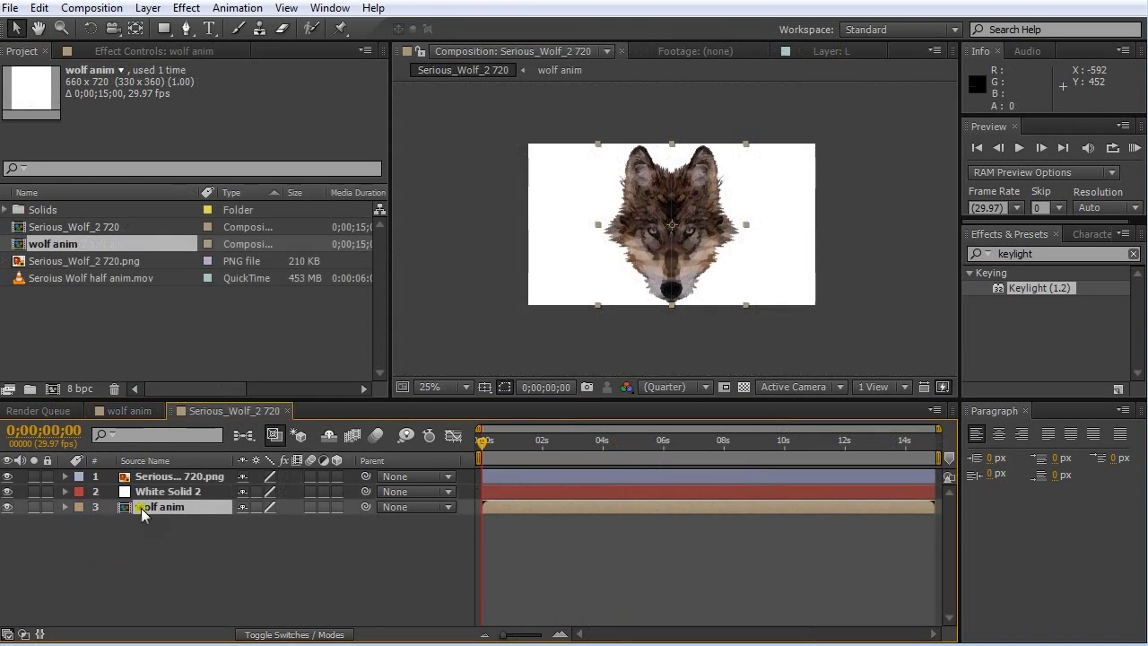
# - Place the wolf anim layer above the wolf image in the Serious_Wolf_2 720 composition and scrub through the combined animation
pyautogui.moveTo(161, 507); pyautogui.dragTo(161, 477)
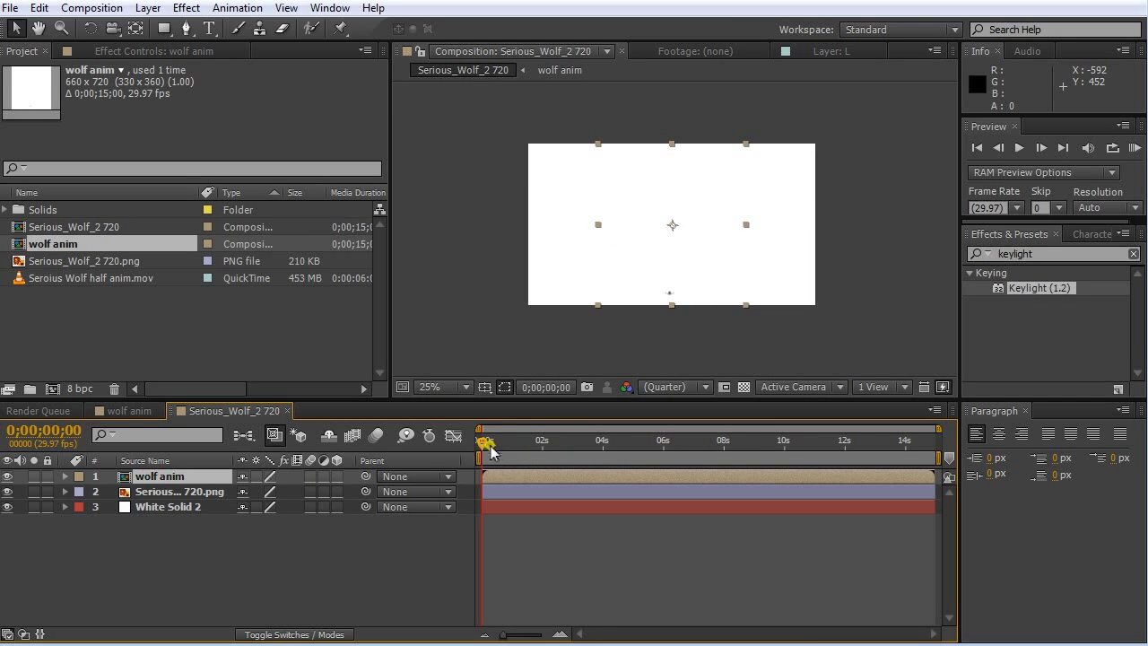
pyautogui.moveTo(502, 449); pyautogui.dragTo(565, 449)
pyautogui.click(113, 411)
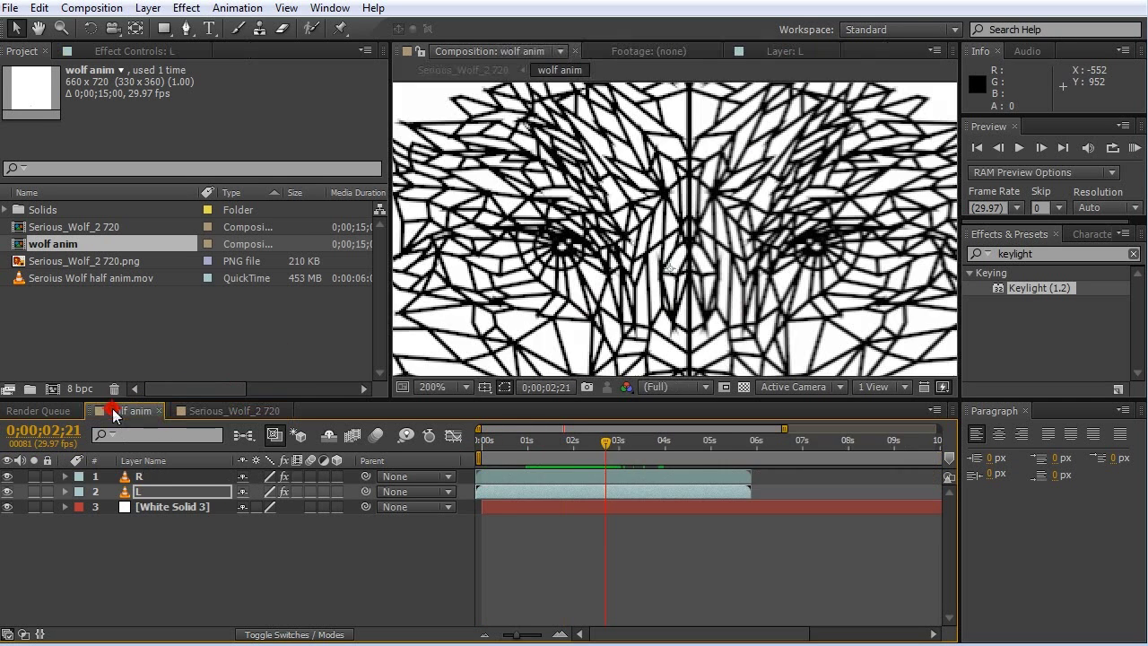
pyautogui.click(221, 412)
pyautogui.moveTo(554, 448); pyautogui.dragTo(664, 451)
# - Enlarge the composition viewer by shrinking the timeline and side panels, with the wolf's face in close view
pyautogui.scroll(4, 692, 259)
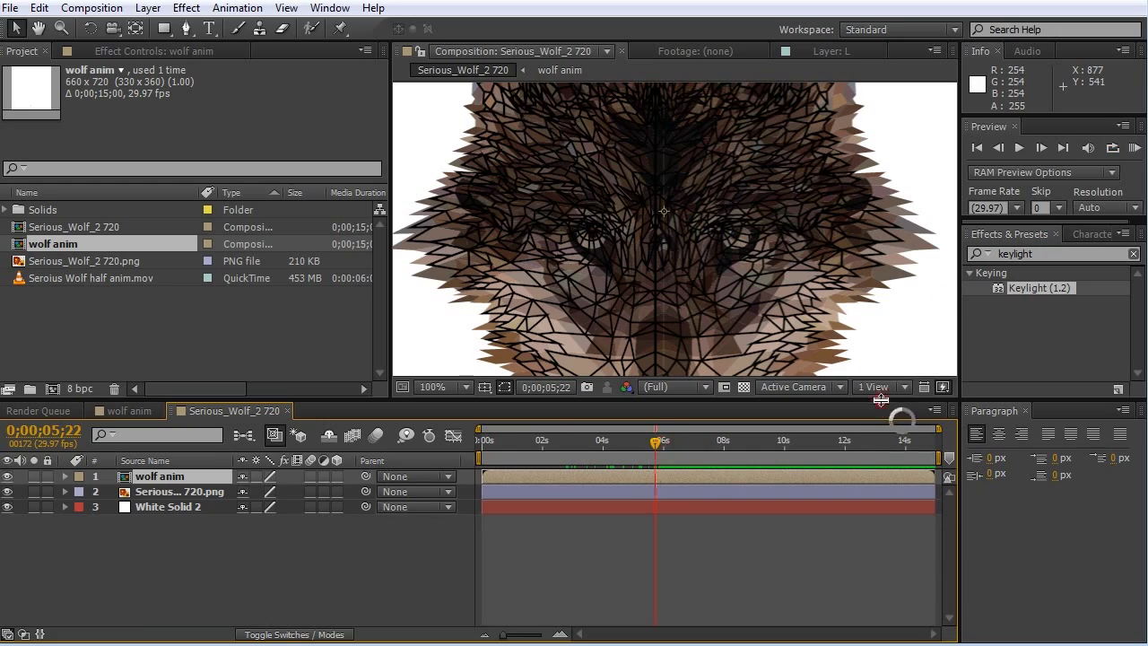
pyautogui.moveTo(881, 400); pyautogui.dragTo(884, 526)
pyautogui.moveTo(961, 447); pyautogui.dragTo(1031, 449)
pyautogui.moveTo(388, 379); pyautogui.dragTo(112, 380)
# - Scale up the wolf anim layer to match the wolf image, unlink its scale proportions and set its vertical scale to 111%
pyautogui.press('s')
pyautogui.moveTo(266, 614); pyautogui.dragTo(269, 610)
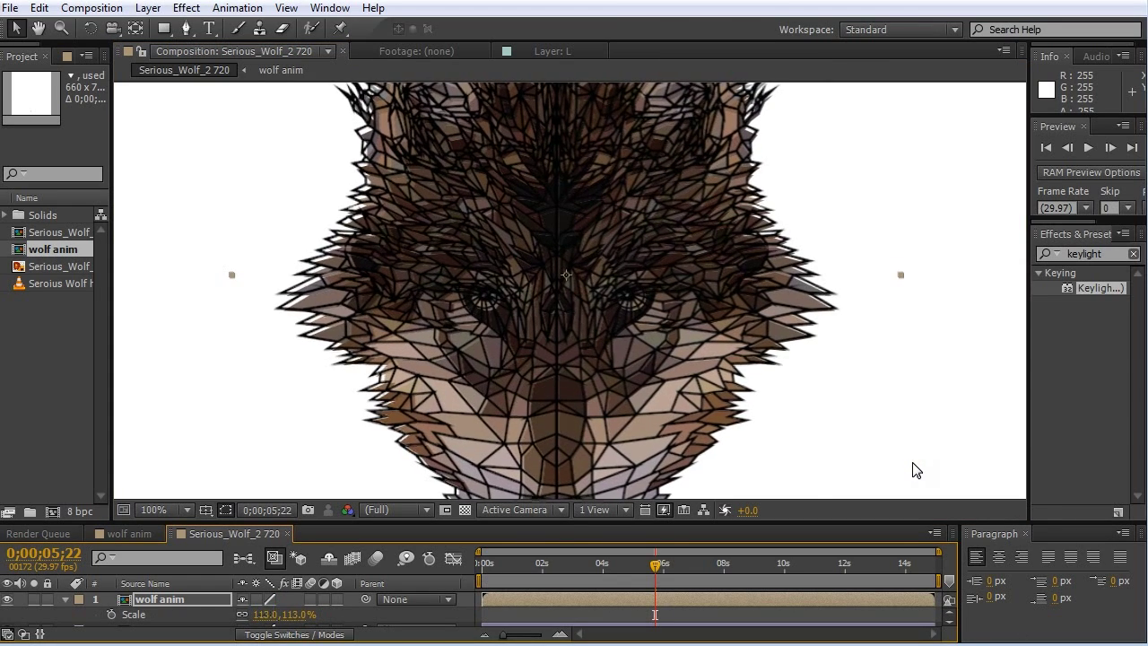
pyautogui.click(242, 615)
pyautogui.click(298, 615)
pyautogui.write('110')
pyautogui.moveTo(764, 441); pyautogui.dragTo(748, 569)
pyautogui.click(298, 615)
pyautogui.write('111')
# - Compare the lines with the wolf image's edges and set the wolf anim layer's scale to 111.5% in both directions
pyautogui.moveTo(712, 461); pyautogui.dragTo(720, 327)
pyautogui.click(720, 326)
pyautogui.scroll(1, 164, 604)
pyautogui.click(165, 605)
pyautogui.moveTo(823, 191); pyautogui.dragTo(816, 323)
pyautogui.press('pagedown')
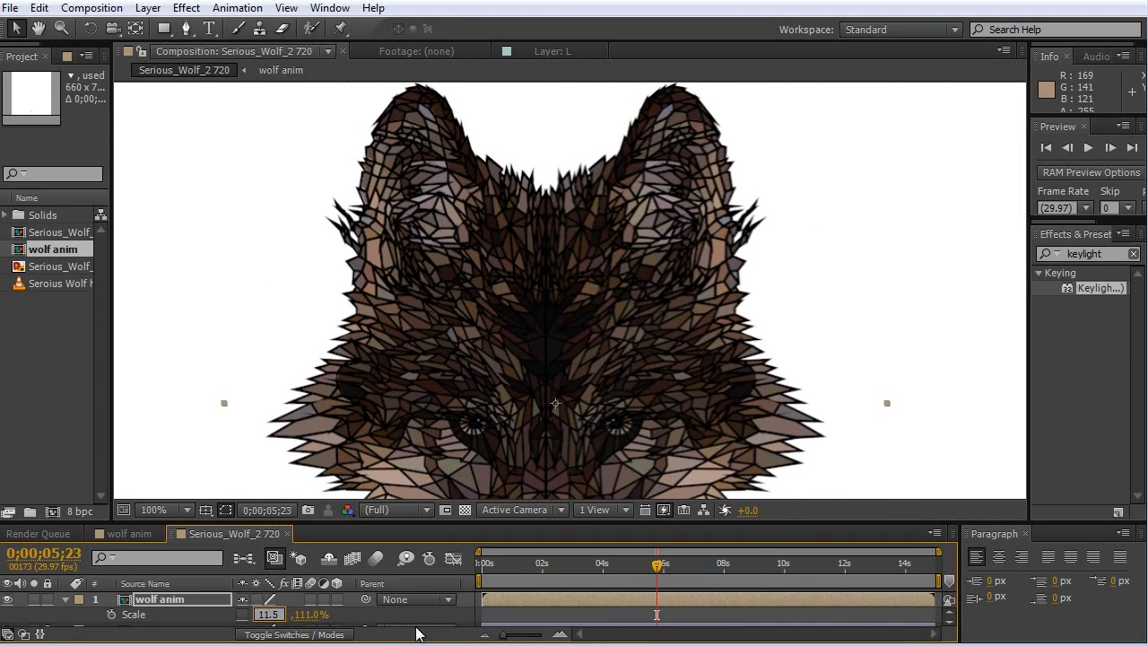
pyautogui.press('Return')
pyautogui.press('h')
pyautogui.moveTo(858, 418); pyautogui.dragTo(845, 363)
pyautogui.press('v')
# - Return to 0;00;00;16 and examine the wolf image's sharpness up close
pyautogui.moveTo(641, 571); pyautogui.dragTo(499, 563)
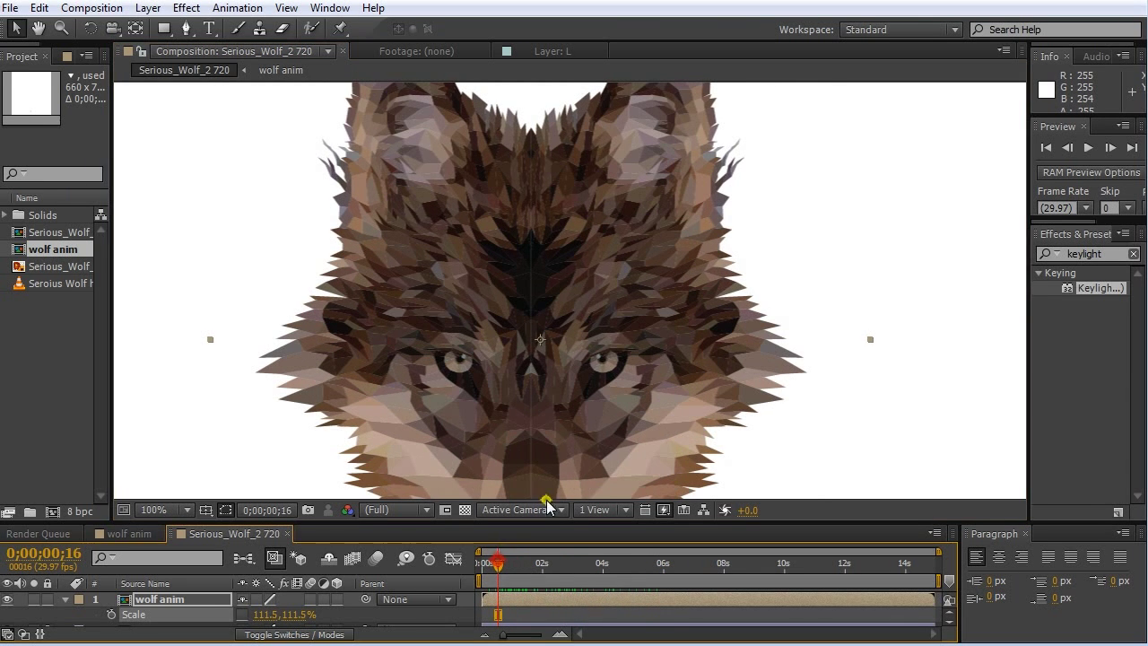
pyautogui.scroll(2, 602, 370)
pyautogui.scroll(-2, 599, 370)
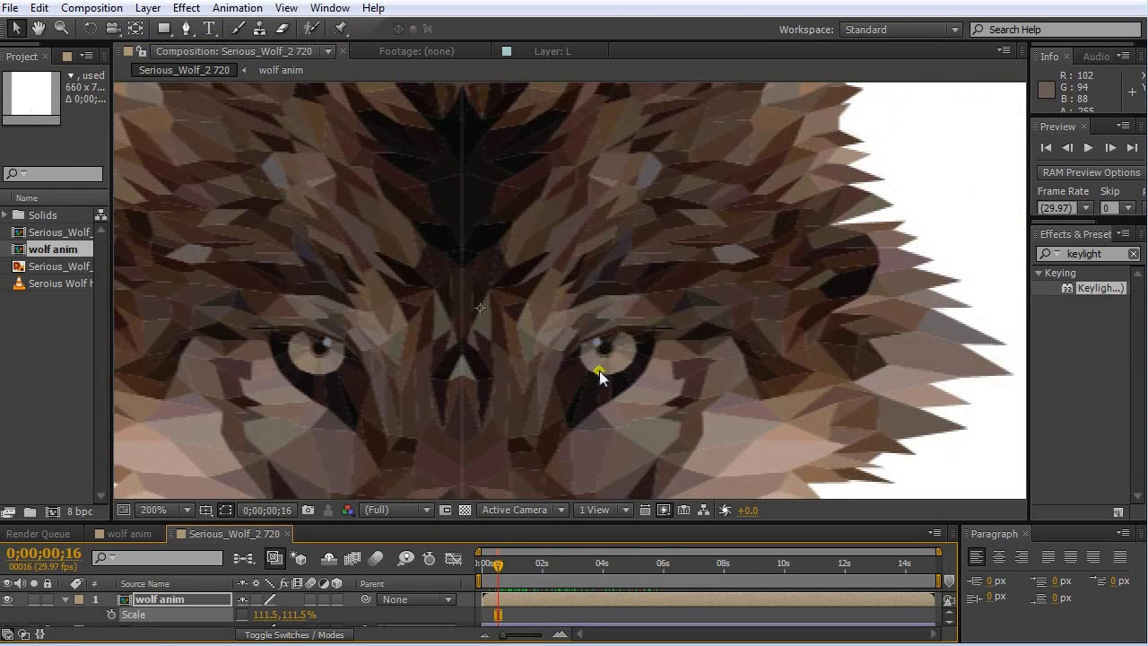
pyautogui.scroll(-2, 599, 370)
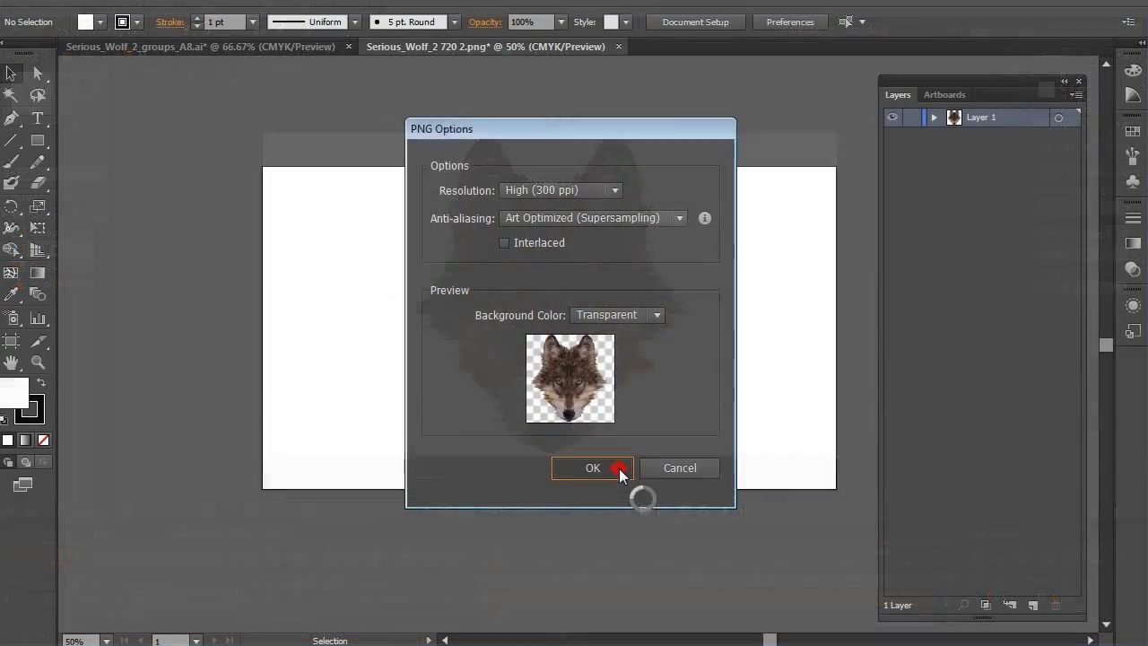
# - In Illustrator, export the wolf as a transparent 300 ppi PNG, and reload Serious_Wolf_2 720 2.png in After Effects
pyautogui.click(619, 468)
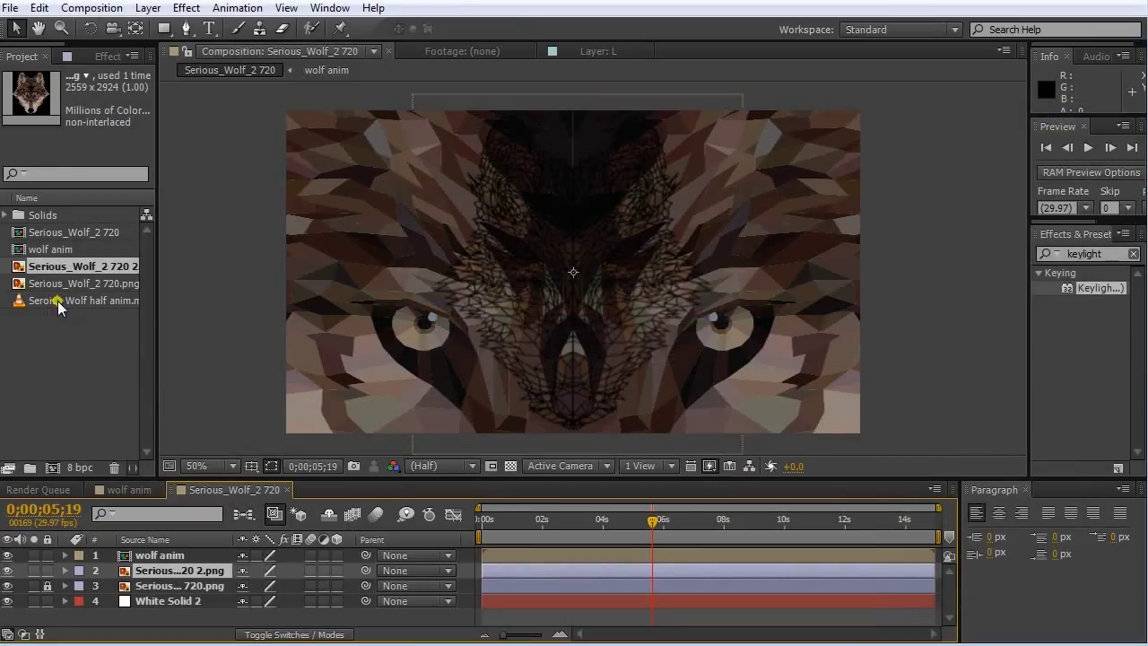
pyautogui.rightClick(79, 266)
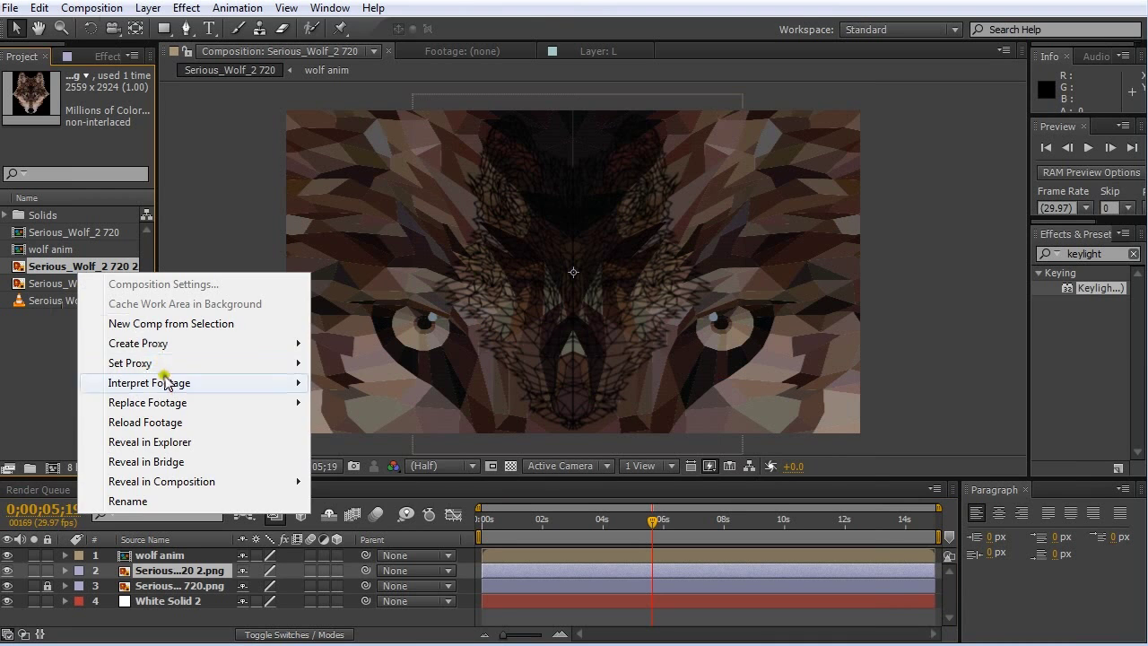
pyautogui.click(170, 423)
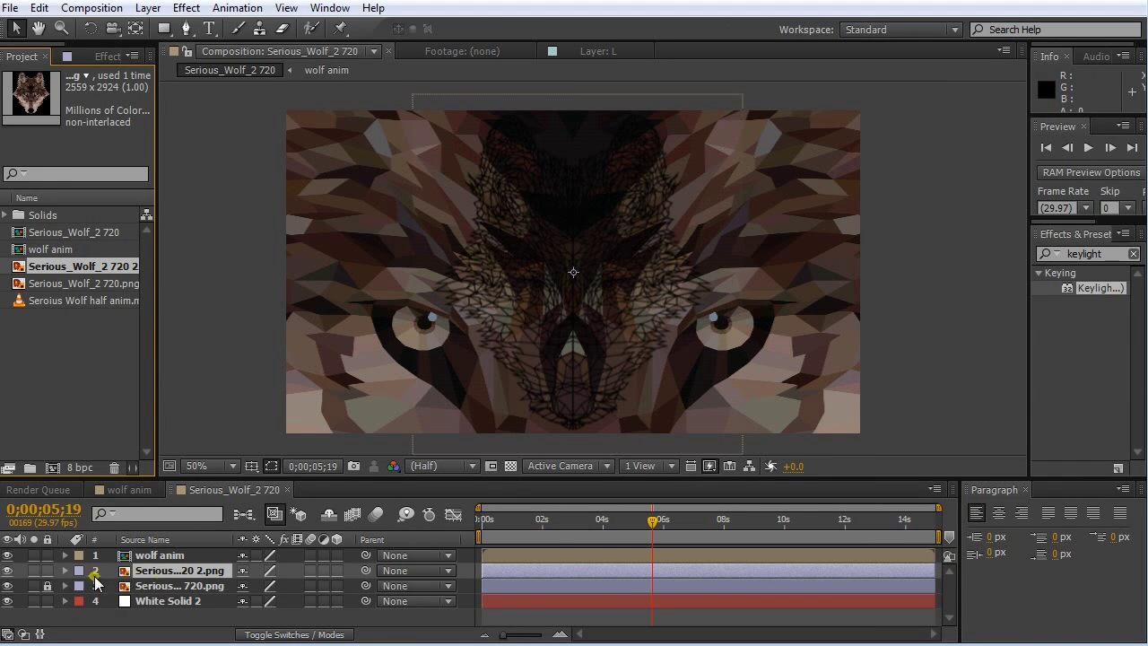
# - Scale the Serious_Wolf_2 720 2.png layer down to 24.5% to fit the line drawing
pyautogui.click(134, 572)
pyautogui.press('s')
pyautogui.moveTo(300, 586); pyautogui.dragTo(220, 585)
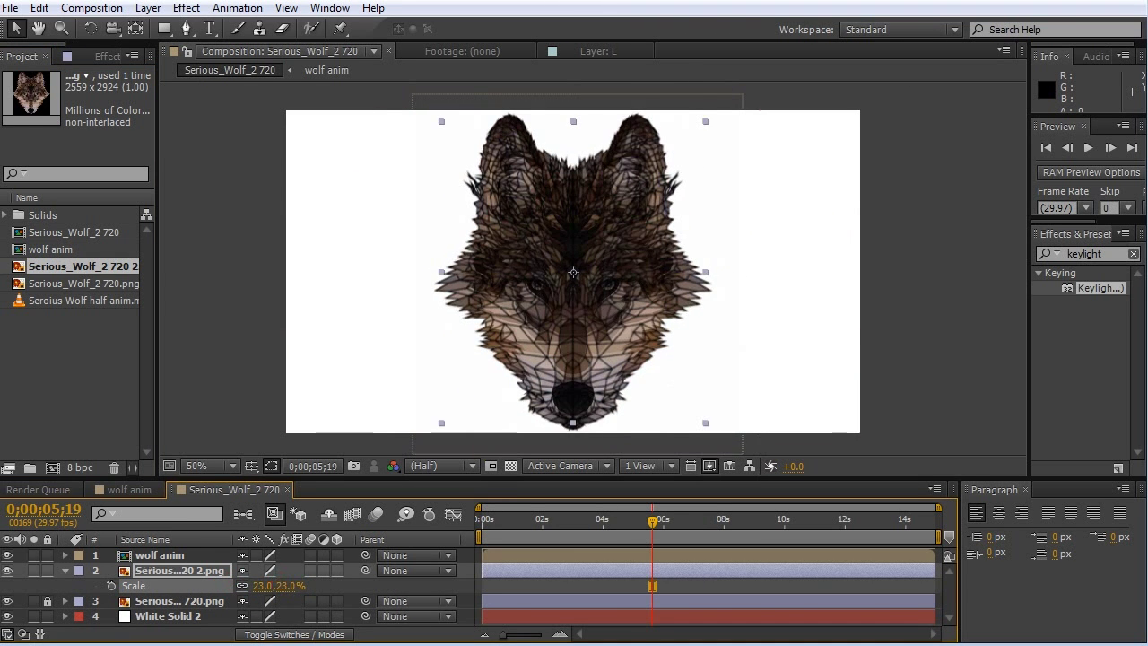
pyautogui.scroll(4, 653, 322)
pyautogui.write('24.5')
pyautogui.press('Return')
# - Lock the wolf anim layer and reselect the high-resolution wolf image to check its fit
pyautogui.click(546, 552)
pyautogui.hotkey('ctrl', 'l')
pyautogui.click(192, 571)
pyautogui.moveTo(324, 186); pyautogui.dragTo(534, 153)
pyautogui.scroll(-1, 535, 155)
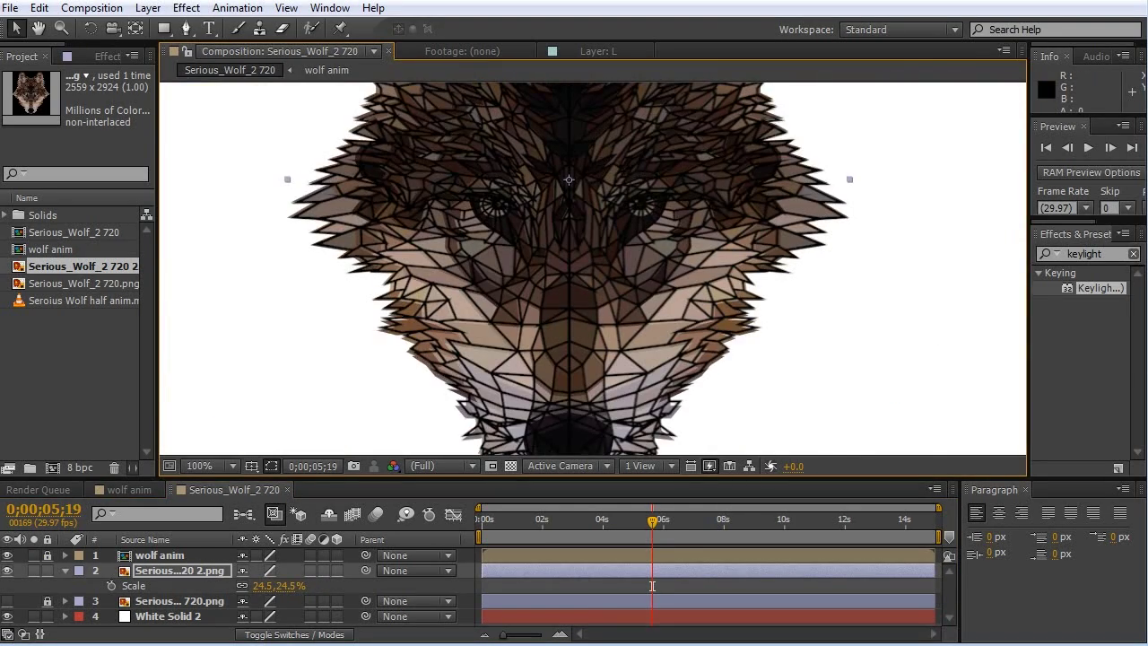
# - Set the high-resolution wolf image's scale to 24% and check its alignment with the lines around the head
pyautogui.click(276, 586)
pyautogui.write('24')
pyautogui.press('Return')
pyautogui.click(550, 567)
pyautogui.scroll(1, 631, 369)
pyautogui.scroll(-1, 631, 369)
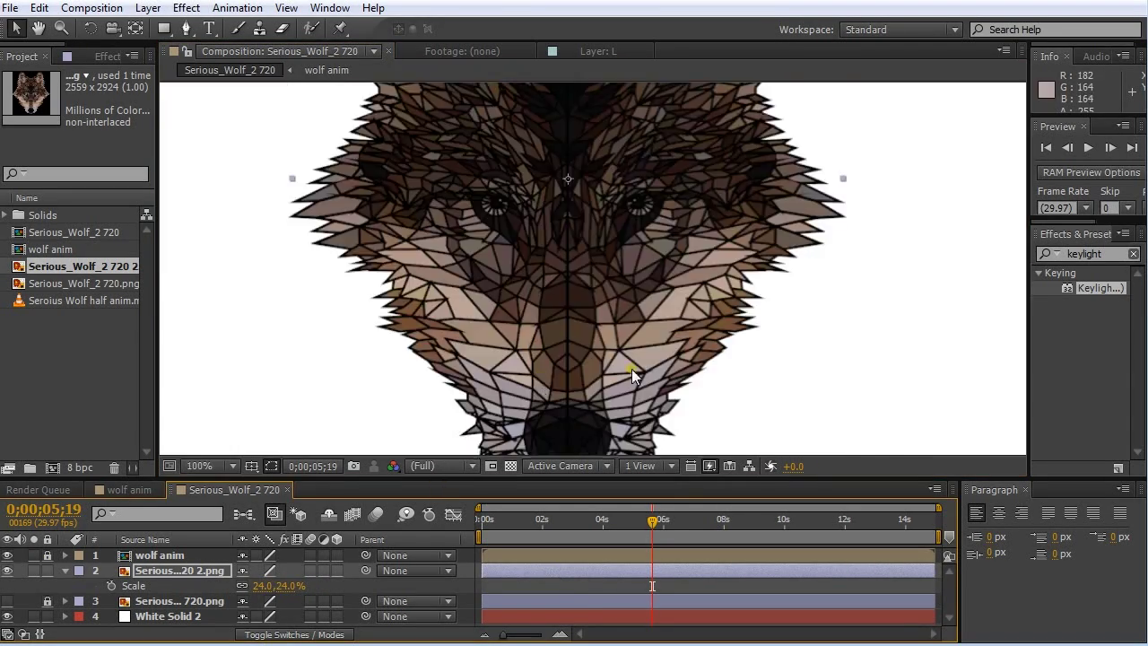
pyautogui.moveTo(715, 236); pyautogui.dragTo(813, 361)
pyautogui.scroll(1, 813, 362)
pyautogui.moveTo(811, 94); pyautogui.dragTo(816, 361)
pyautogui.moveTo(812, 93); pyautogui.dragTo(815, 361)
pyautogui.scroll(-1, 816, 360)
# - Trim the start of the high-resolution wolf image layer to shortly after four seconds and scrub past the cut
pyautogui.moveTo(652, 521); pyautogui.dragTo(600, 525)
pyautogui.moveTo(483, 571); pyautogui.dragTo(614, 572)
pyautogui.moveTo(598, 523); pyautogui.dragTo(631, 543)
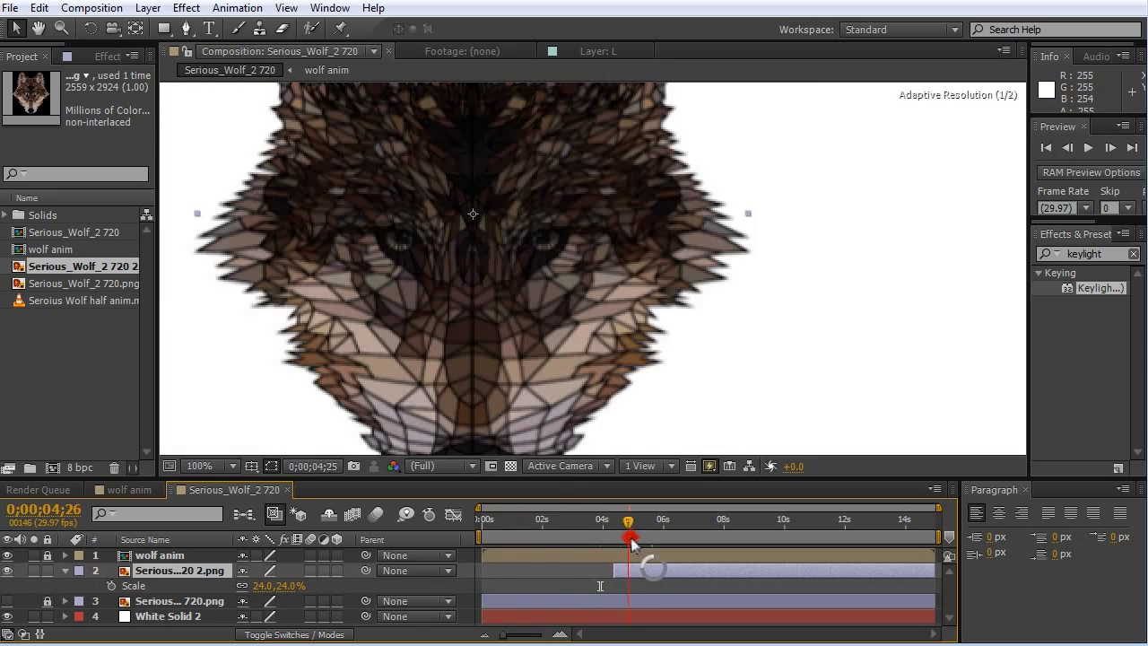
# - Trim the end of the wolf anim layer to where the wolf image starts and scrub through the transition
pyautogui.click(671, 563)
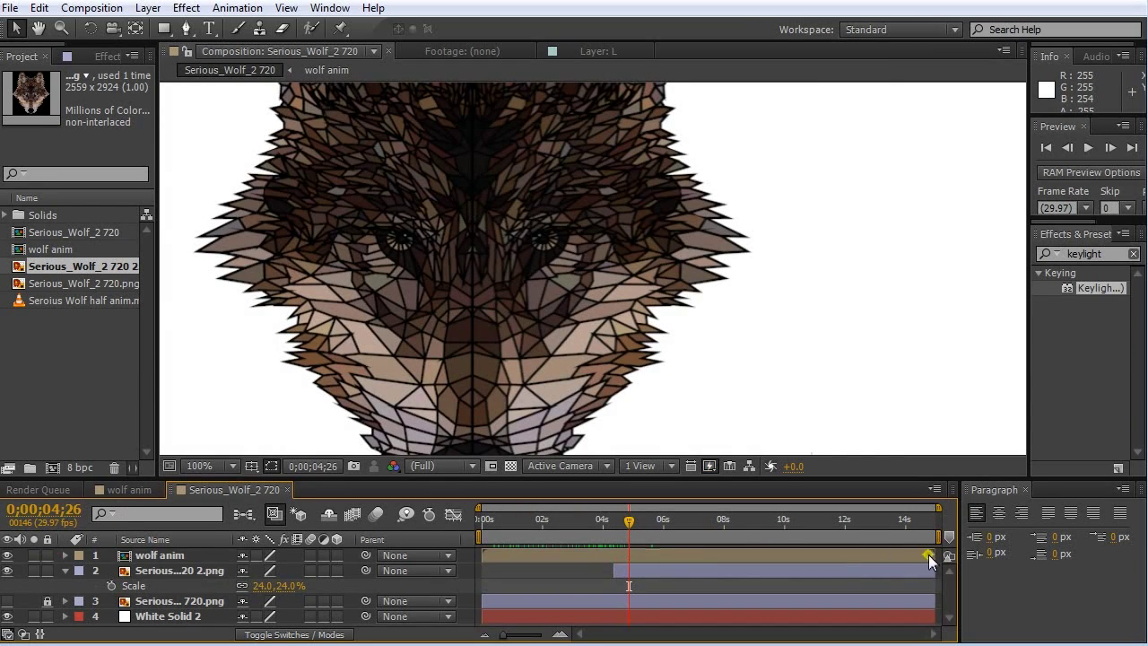
pyautogui.moveTo(629, 521); pyautogui.dragTo(559, 523)
pyautogui.moveTo(619, 553); pyautogui.dragTo(613, 553)
pyautogui.moveTo(559, 522)
pyautogui.mouseDown()
pyautogui.moveTo(623, 523)
pyautogui.moveTo(551, 523)
pyautogui.mouseUp()
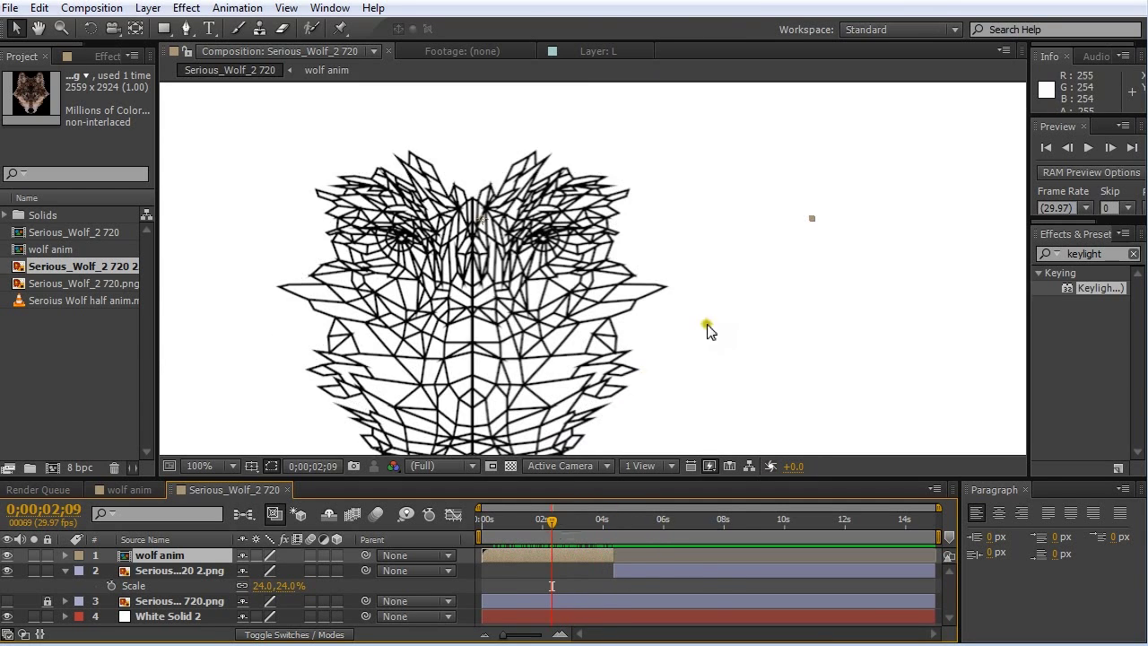
pyautogui.scroll(-1, 708, 330)
pyautogui.moveTo(551, 524); pyautogui.dragTo(603, 526)
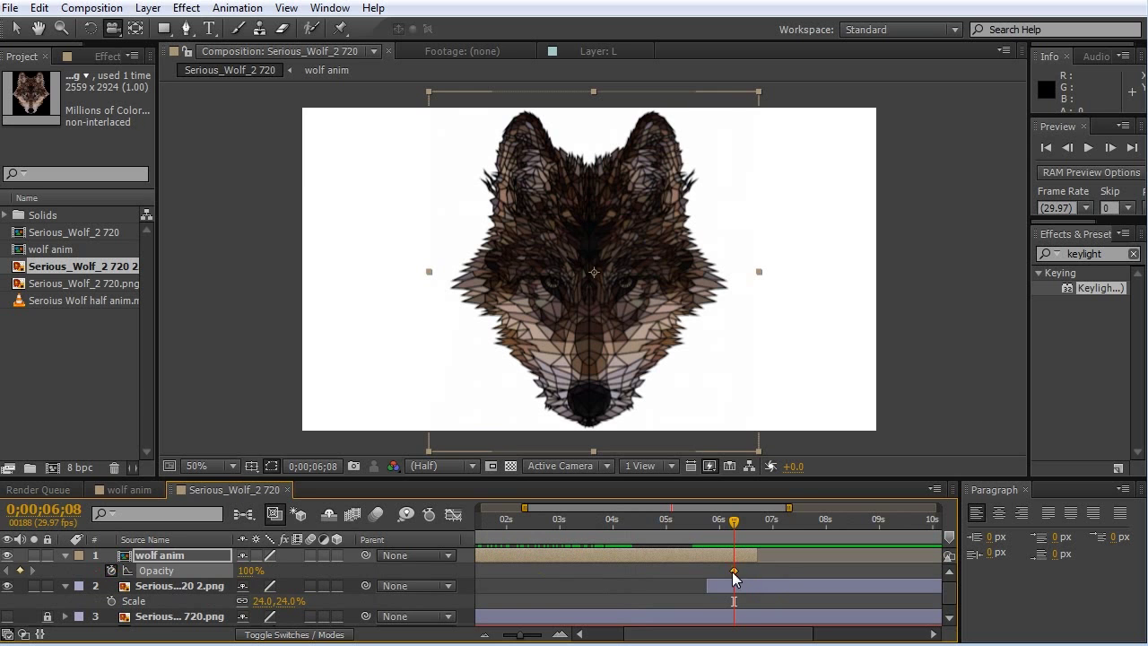
# - Shift the wolf anim layer's opacity keyframe forward in time near its end and scrub through the fade
pyautogui.moveTo(732, 529)
pyautogui.mouseDown()
pyautogui.moveTo(586, 539)
pyautogui.moveTo(734, 531)
pyautogui.mouseUp()
pyautogui.moveTo(749, 572); pyautogui.dragTo(768, 572)
pyautogui.moveTo(734, 527); pyautogui.dragTo(783, 536)
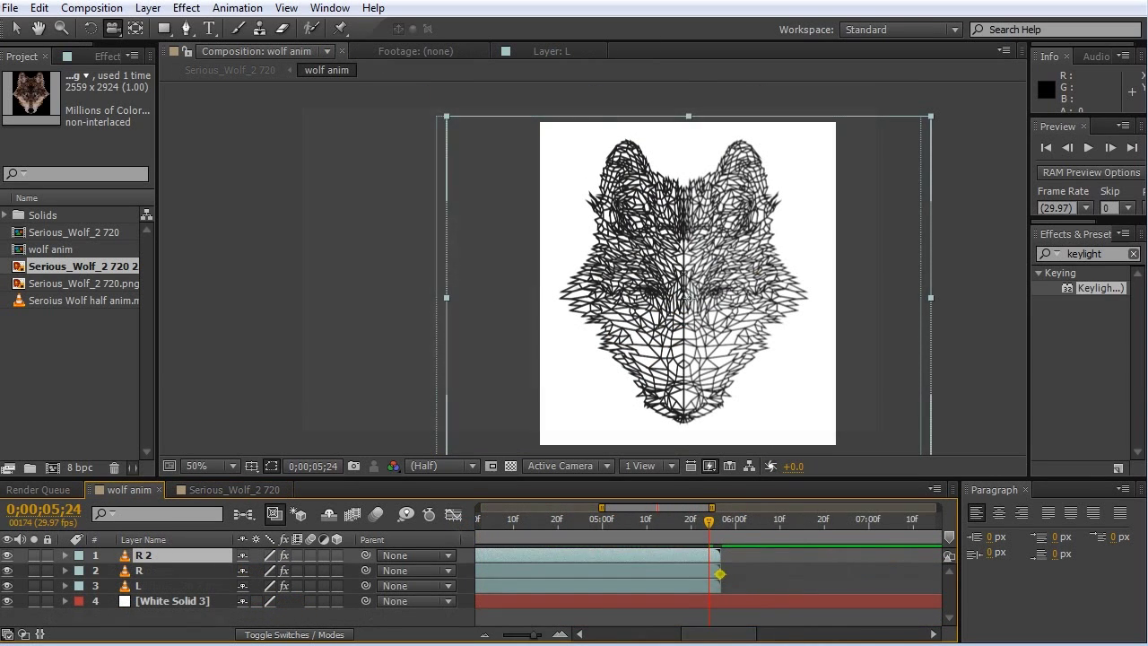
# - Duplicate layer L in wolf anim, and trim the original layers to end and the L copy to start at 0;00;05;24
pyautogui.moveTo(538, 633); pyautogui.dragTo(502, 634)
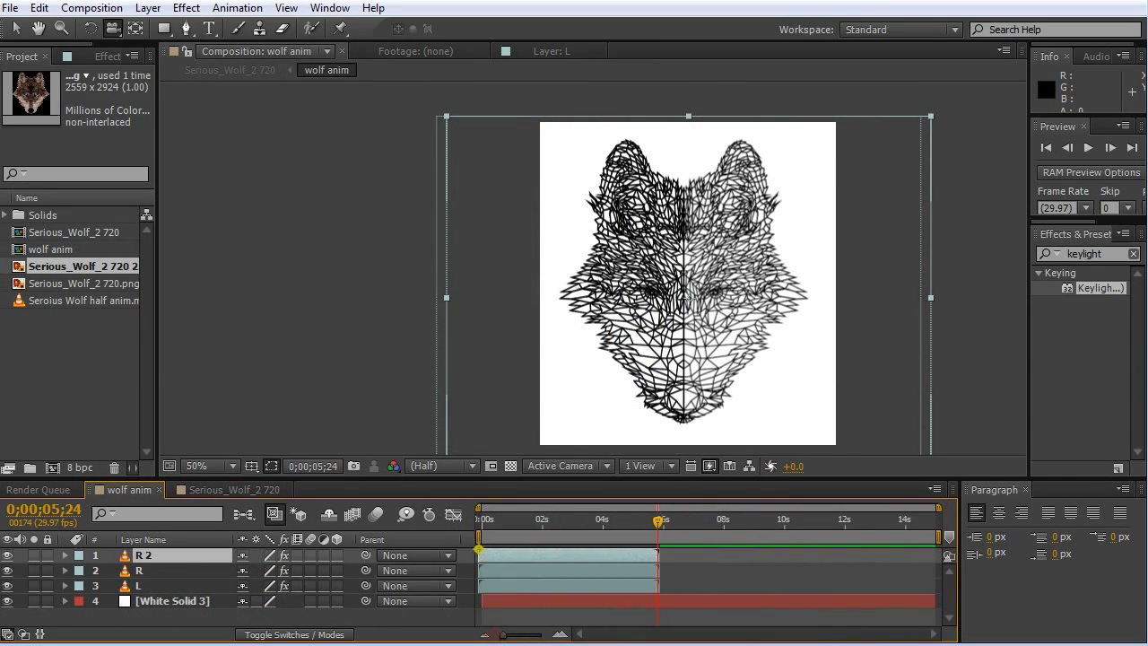
pyautogui.click(631, 558)
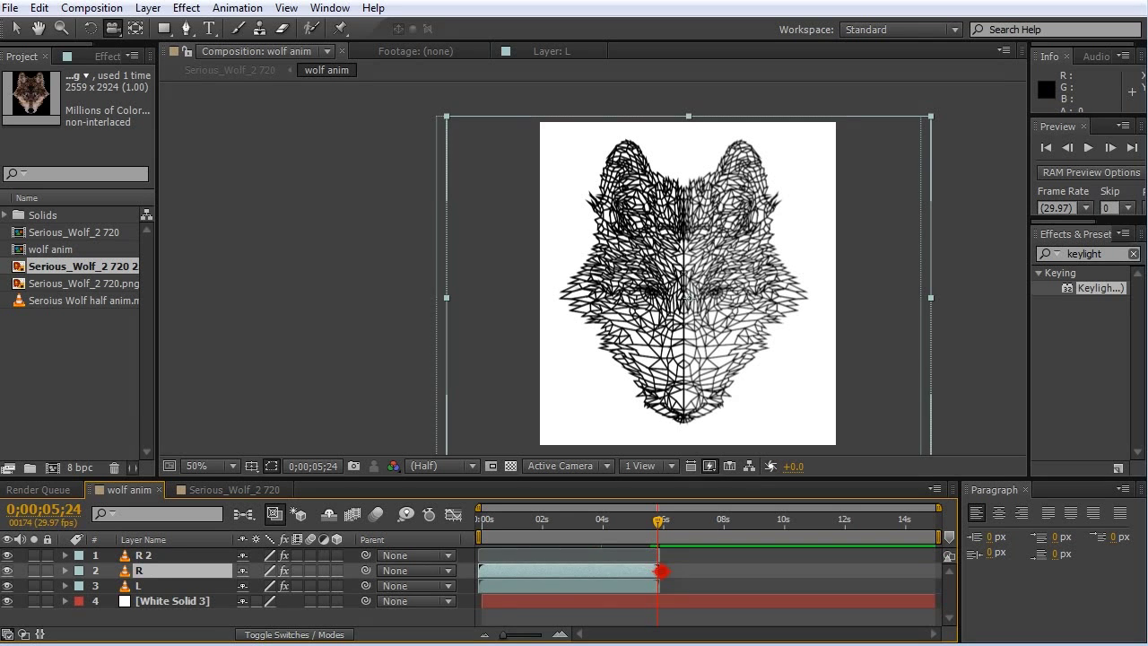
pyautogui.click(587, 586)
pyautogui.hotkey('ctrl', 'd')
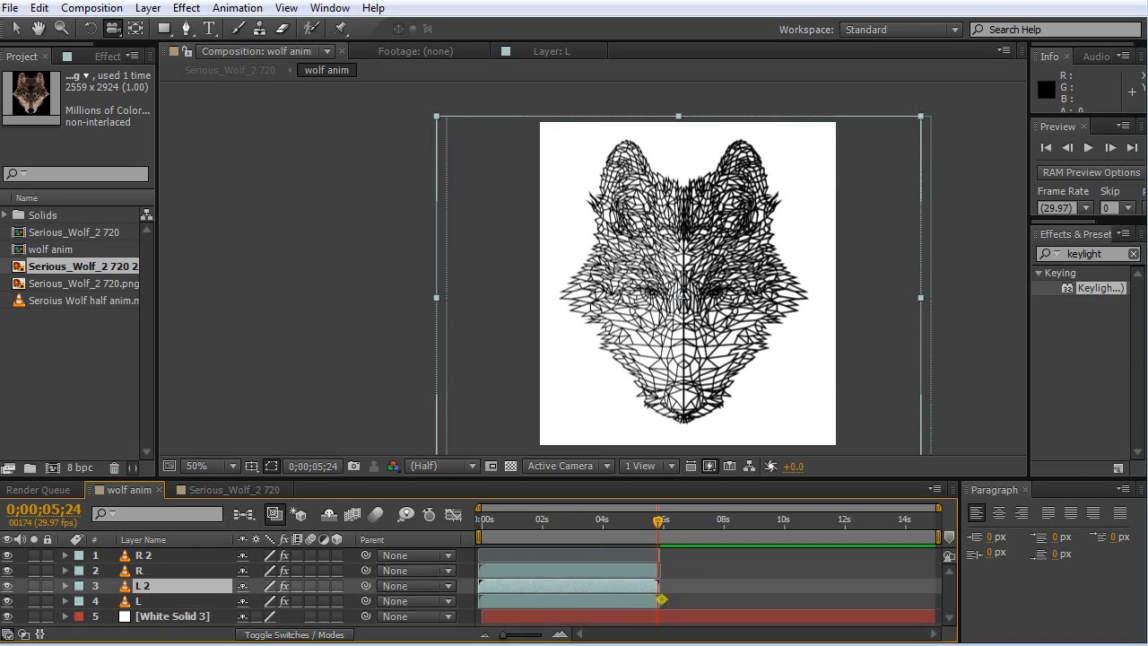
pyautogui.moveTo(483, 587); pyautogui.dragTo(657, 588)
pyautogui.moveTo(659, 601); pyautogui.dragTo(655, 601)
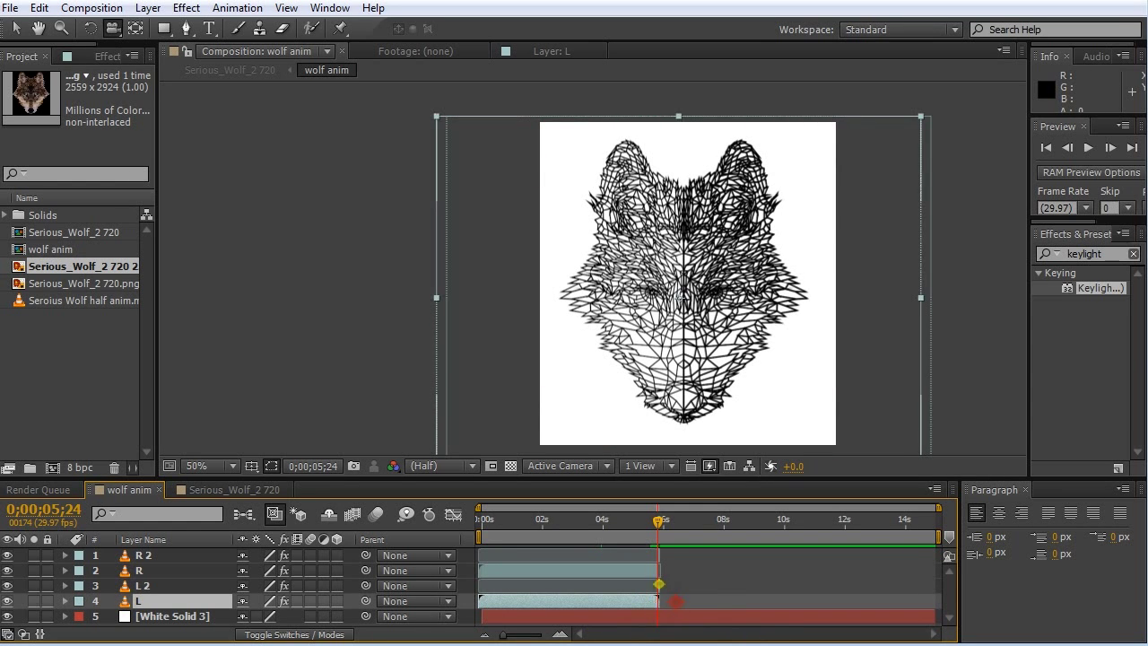
pyautogui.click(682, 571)
# - Select the trimmed R 2 and L 2 layers together and move them slightly forward in time
pyautogui.moveTo(503, 635); pyautogui.dragTo(537, 634)
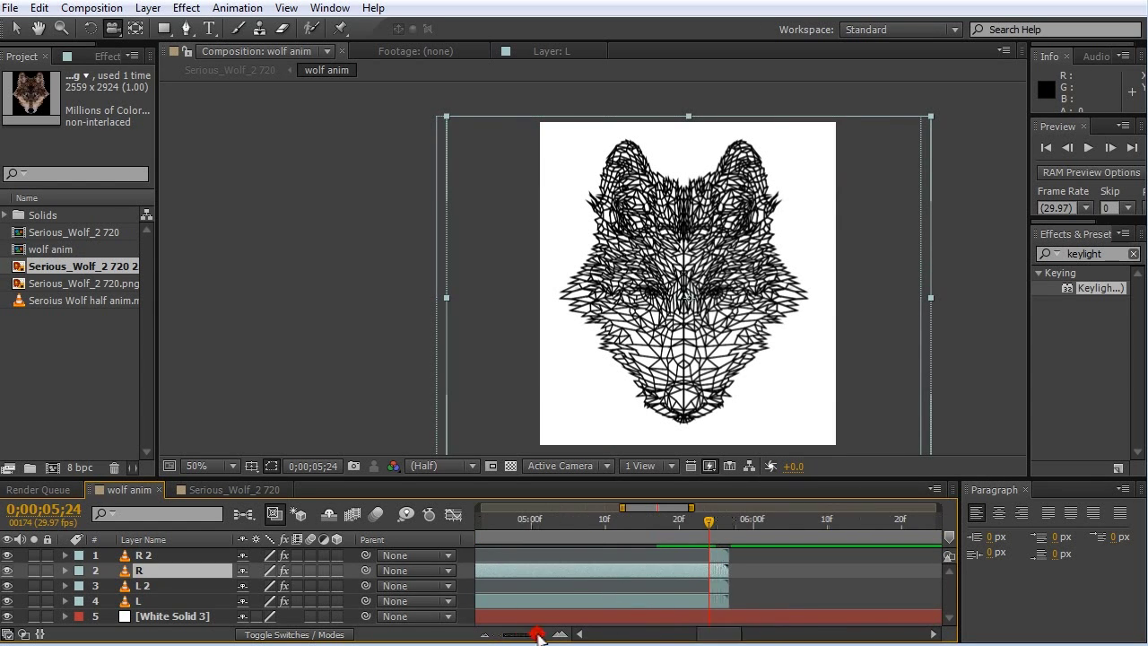
pyautogui.click(713, 586)
pyautogui.keyDown('shift'); pyautogui.click(715, 555); pyautogui.keyUp('shift')
pyautogui.click(754, 598)
pyautogui.click(719, 586)
pyautogui.keyDown('shift'); pyautogui.click(720, 556); pyautogui.keyUp('shift')
pyautogui.moveTo(720, 557); pyautogui.dragTo(742, 560)
# - Show the Stretch column and increase the time stretch of the R 2 and L 2 layers
pyautogui.rightClick(434, 575)
pyautogui.moveTo(502, 601)
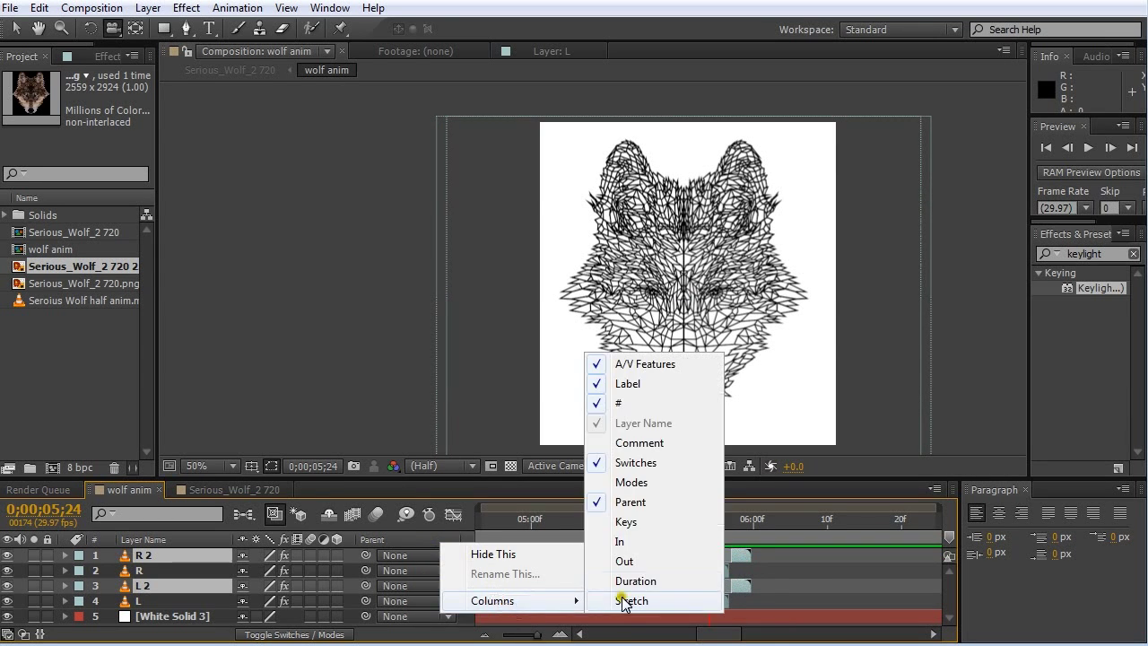
pyautogui.click(625, 600)
pyautogui.moveTo(484, 555); pyautogui.dragTo(513, 555)
pyautogui.moveTo(514, 556); pyautogui.dragTo(508, 555)
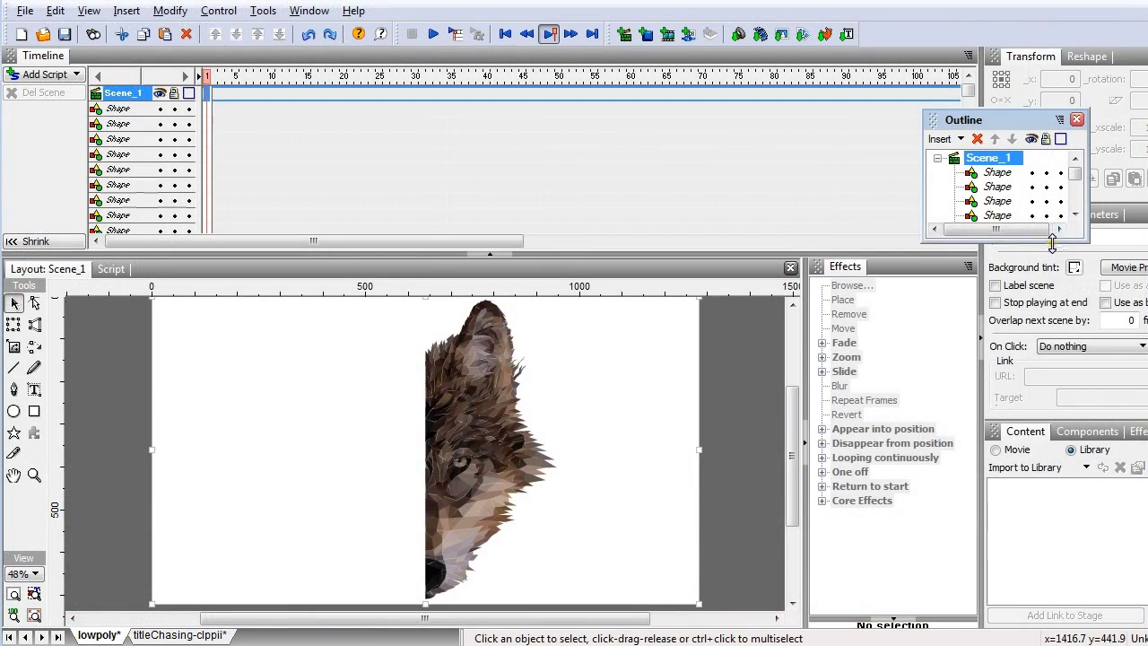
# - In SWiSH Max, select all shapes of the half wolf and apply the Twister - Twist Again appear effect from frame 1
pyautogui.moveTo(1052, 243); pyautogui.dragTo(1045, 599)
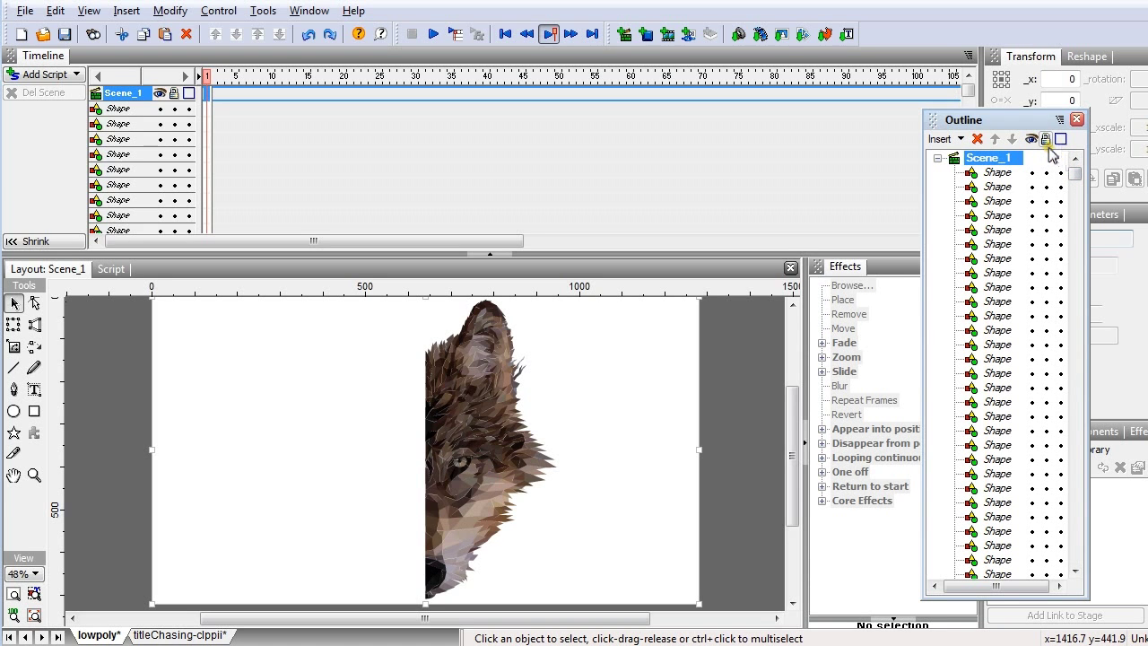
pyautogui.hotkey('ctrl', 'a')
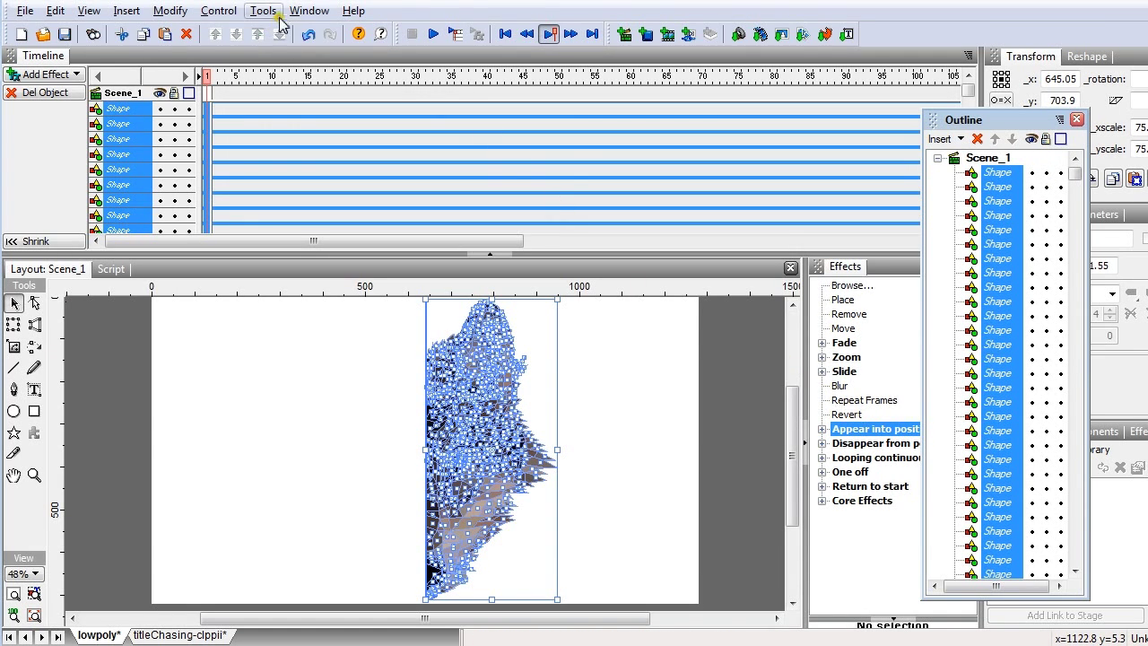
pyautogui.rightClick(210, 109)
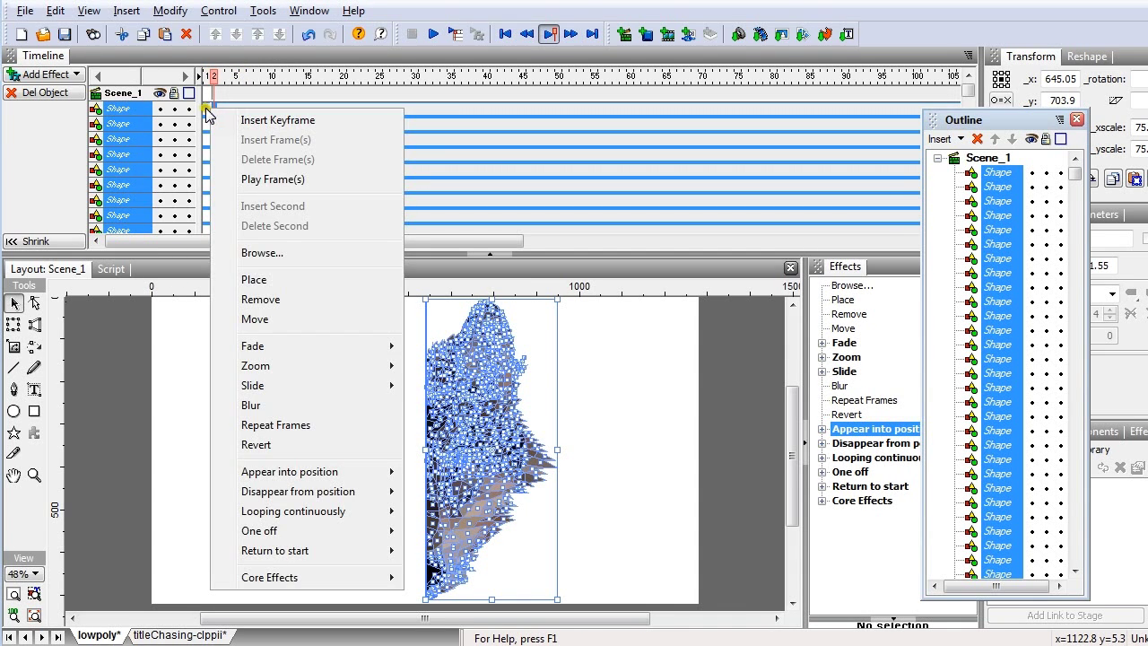
pyautogui.click(205, 107)
pyautogui.rightClick(205, 108)
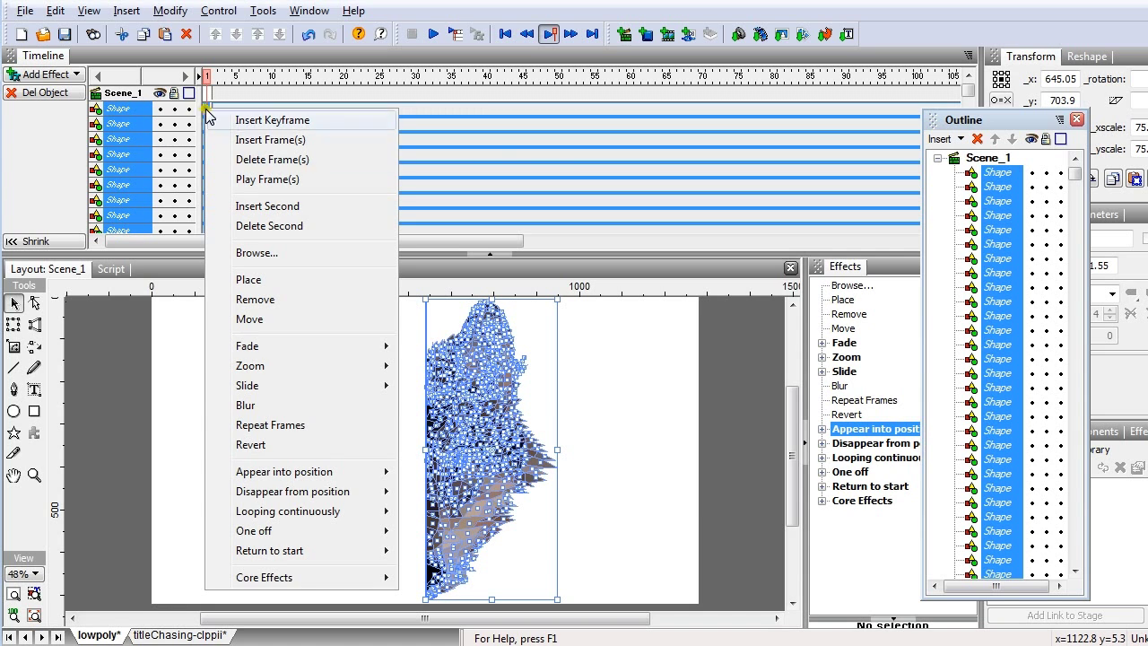
pyautogui.moveTo(343, 481)
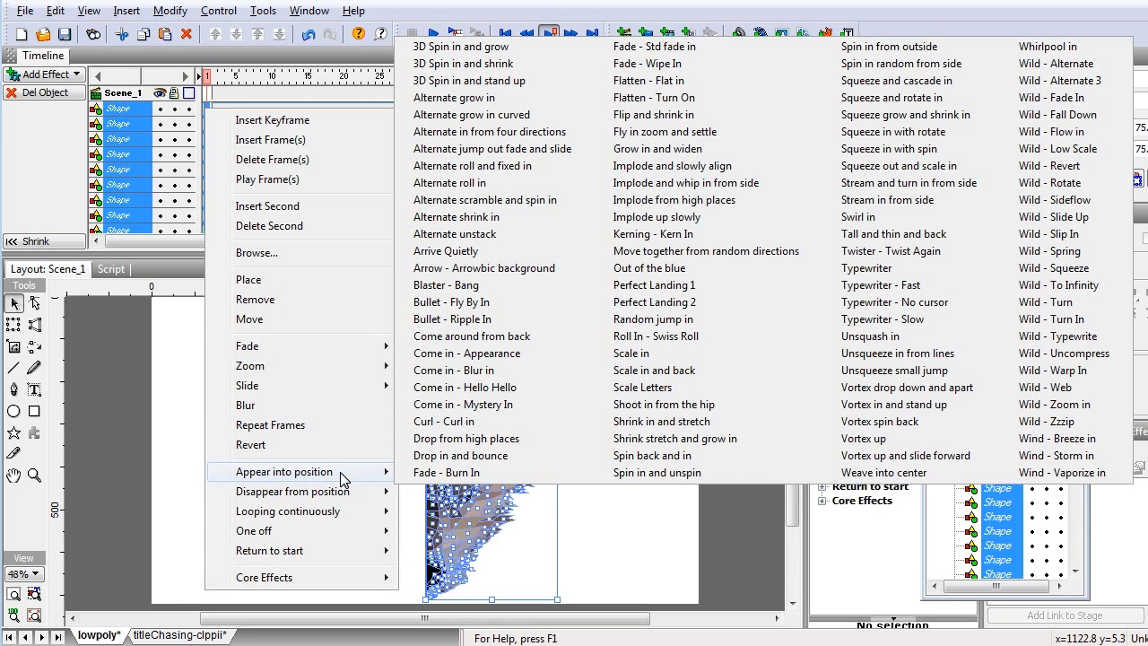
pyautogui.click(862, 255)
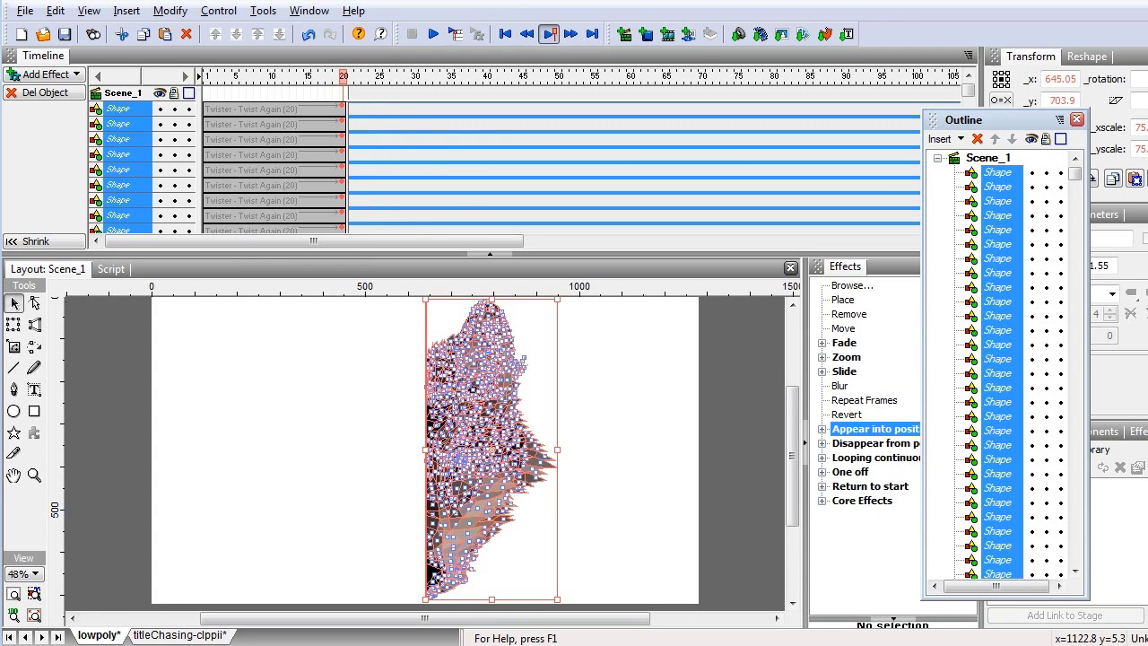
# - Dock the Outline panel together with the Effects panel and preview the twister animation
pyautogui.moveTo(939, 116); pyautogui.dragTo(892, 264)
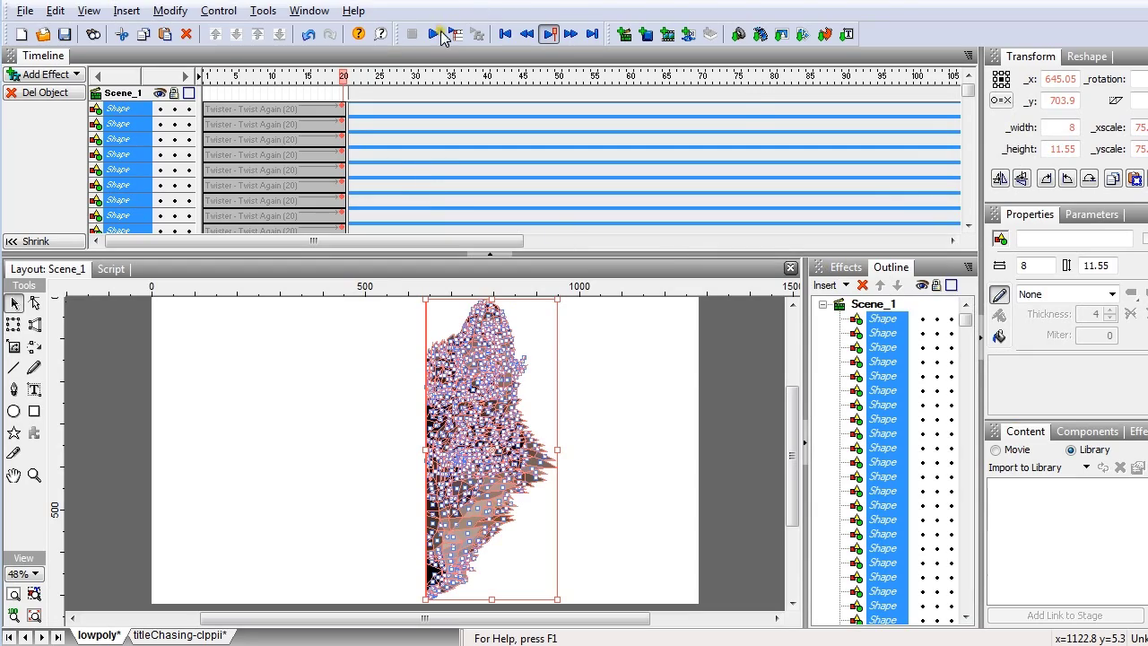
pyautogui.click(549, 35)
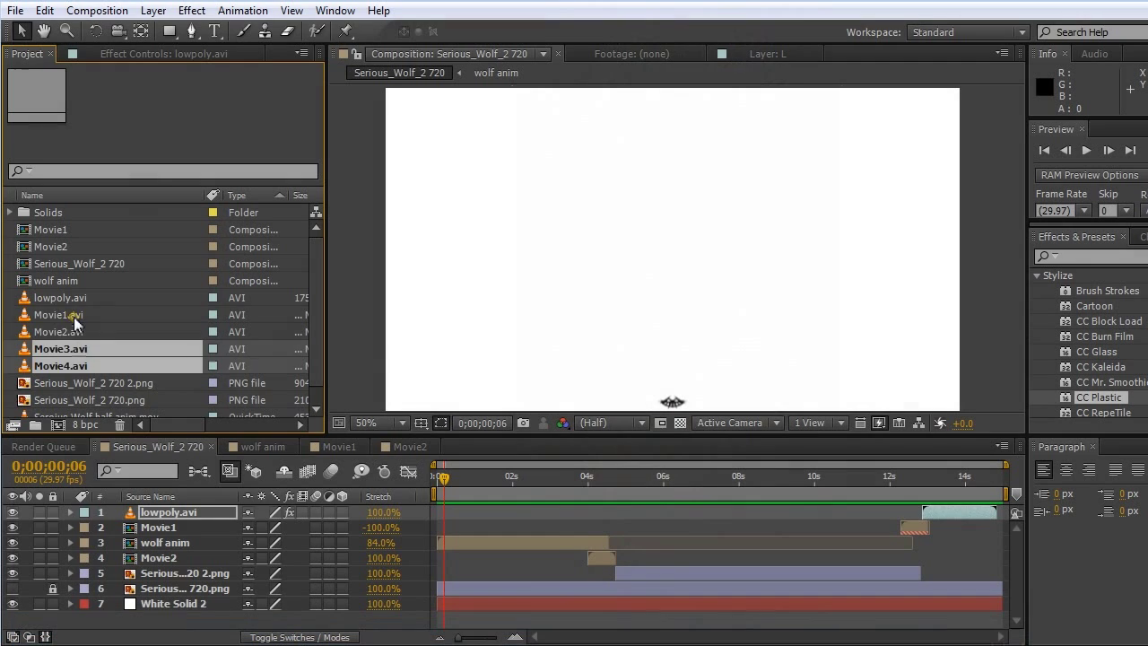
# - In After Effects, create a new composition from the Movie3.avi footage
pyautogui.click(78, 316)
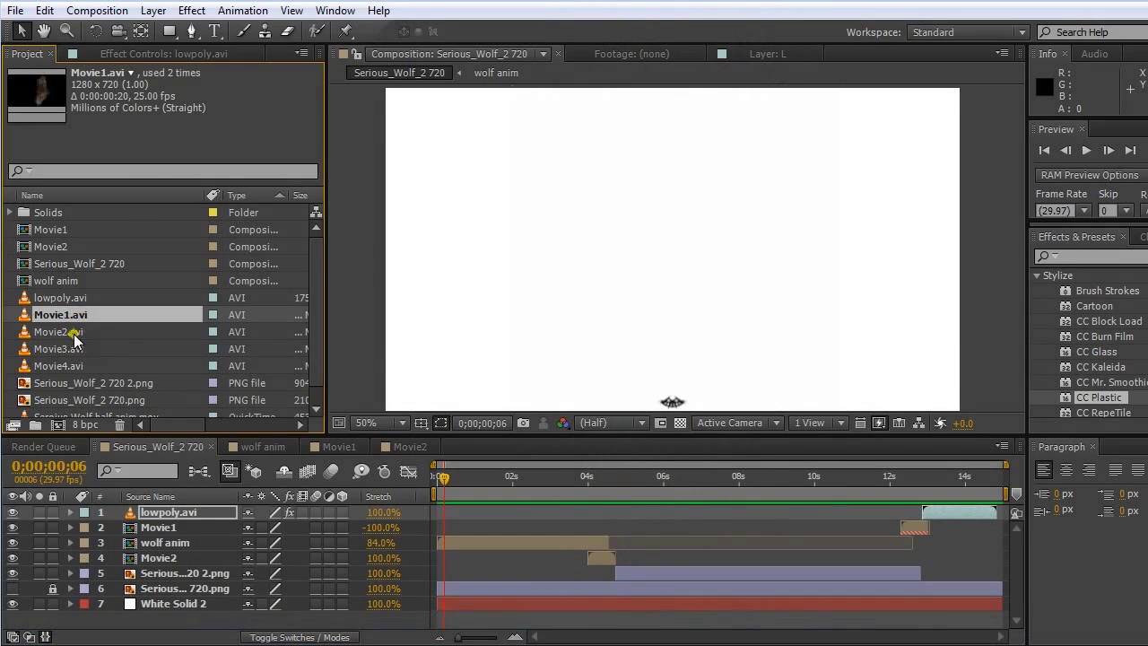
pyautogui.rightClick(74, 348)
pyautogui.click(168, 397)
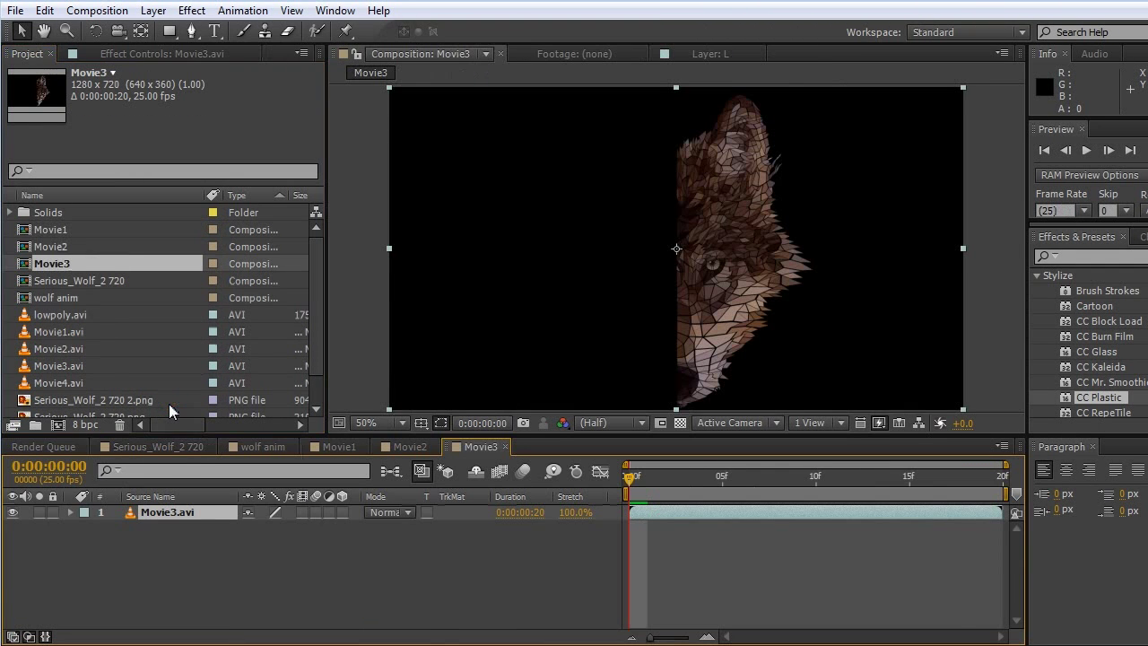
# - Duplicate the Movie3.avi layer and flip the lower copy horizontally to form a full wolf face
pyautogui.moveTo(628, 485)
pyautogui.mouseDown()
pyautogui.moveTo(1012, 478)
pyautogui.moveTo(595, 476)
pyautogui.moveTo(664, 464)
pyautogui.moveTo(628, 463)
pyautogui.mouseUp()
pyautogui.hotkey('ctrl', 'd')
pyautogui.click(159, 528)
pyautogui.rightClick(159, 528)
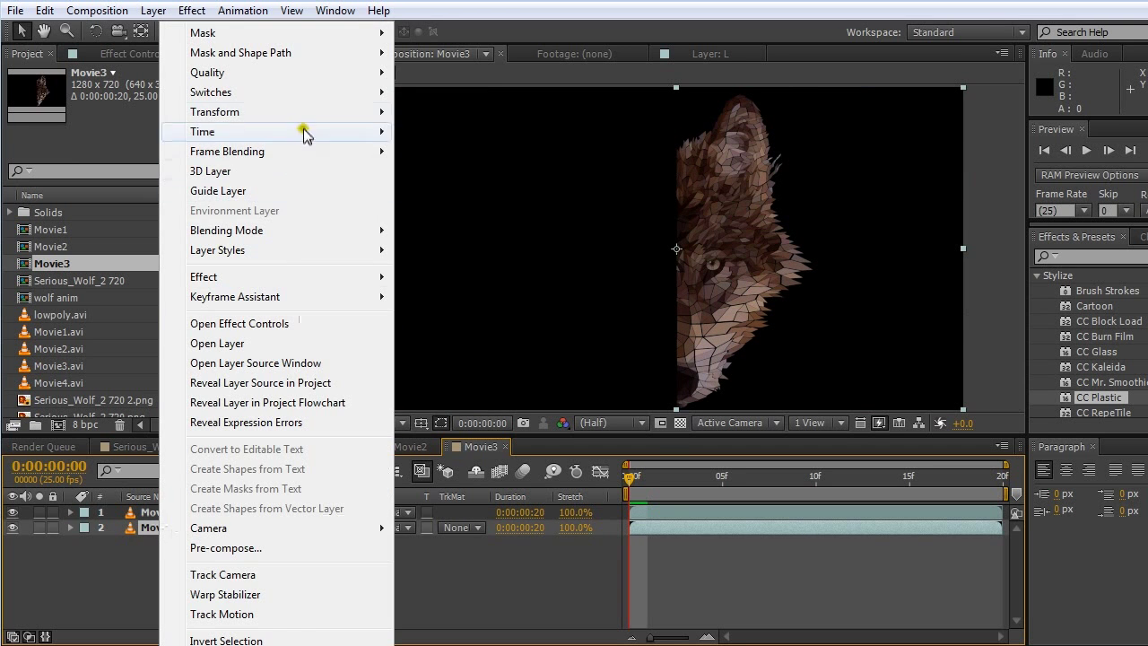
pyautogui.moveTo(381, 113)
pyautogui.click(439, 257)
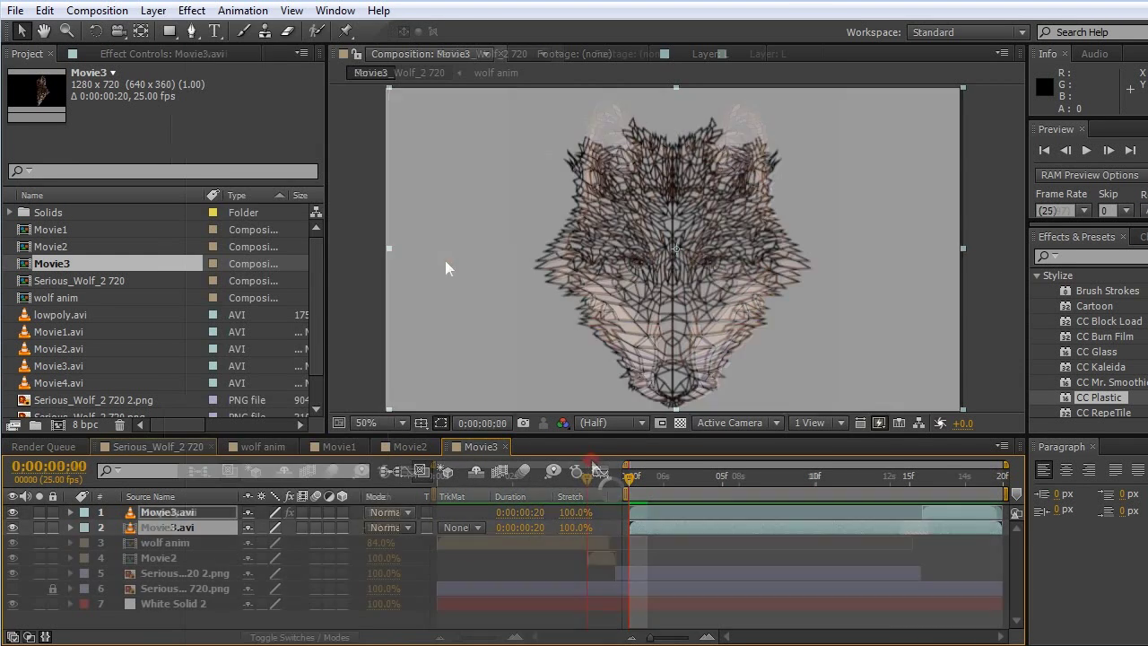
# - Add the Movie3 composition as the top layer of Serious_Wolf_2 720 and preview it over the wolf image
pyautogui.click(625, 457)
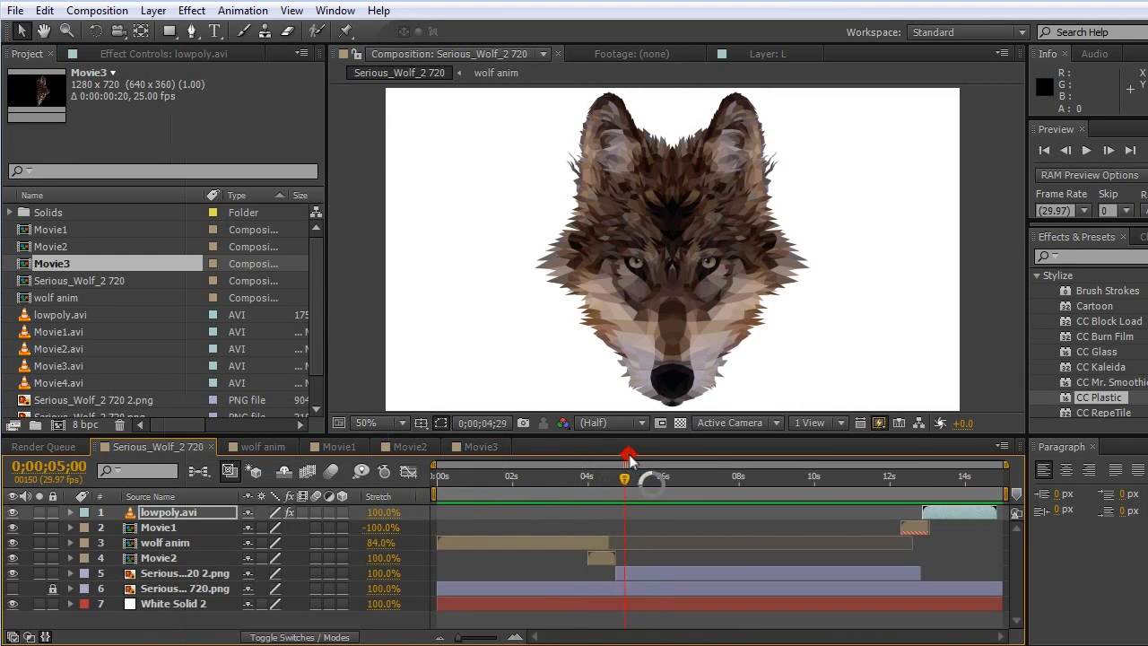
pyautogui.moveTo(154, 269); pyautogui.dragTo(662, 308)
pyautogui.moveTo(503, 507); pyautogui.dragTo(657, 477)
pyautogui.press('space')
pyautogui.press('space')
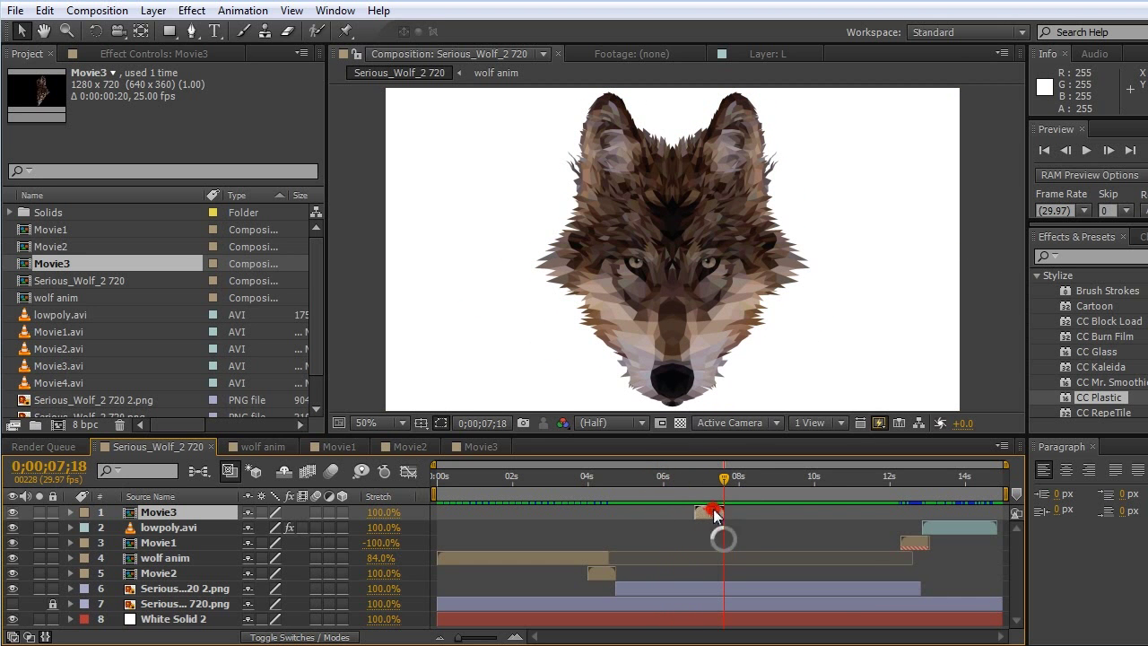
# - Move the Movie3 layer to start at about 12 s and preview how it blends with Movie1
pyautogui.moveTo(857, 487); pyautogui.dragTo(866, 485)
pyautogui.press('space')
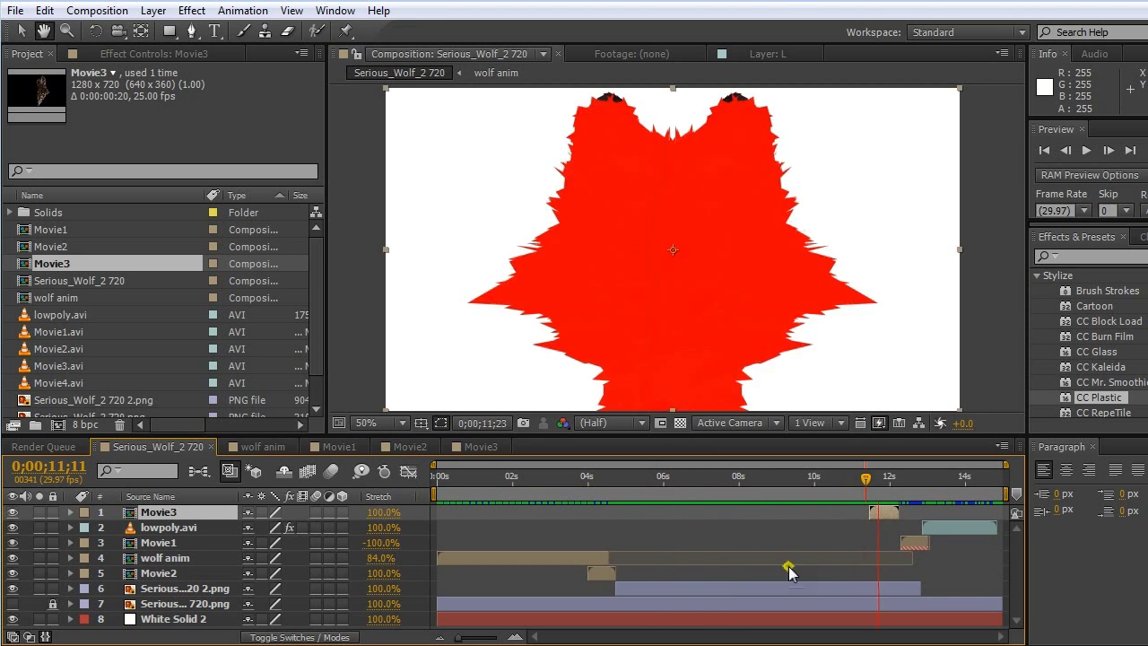
pyautogui.moveTo(949, 489); pyautogui.dragTo(910, 489)
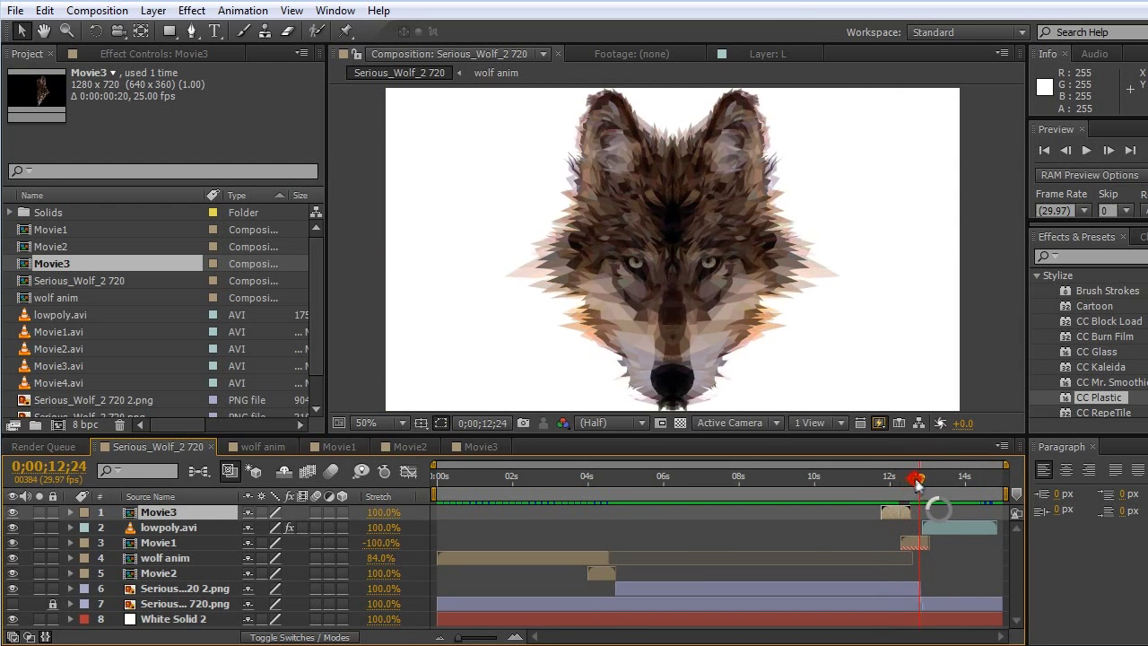
pyautogui.moveTo(910, 498); pyautogui.dragTo(848, 479)
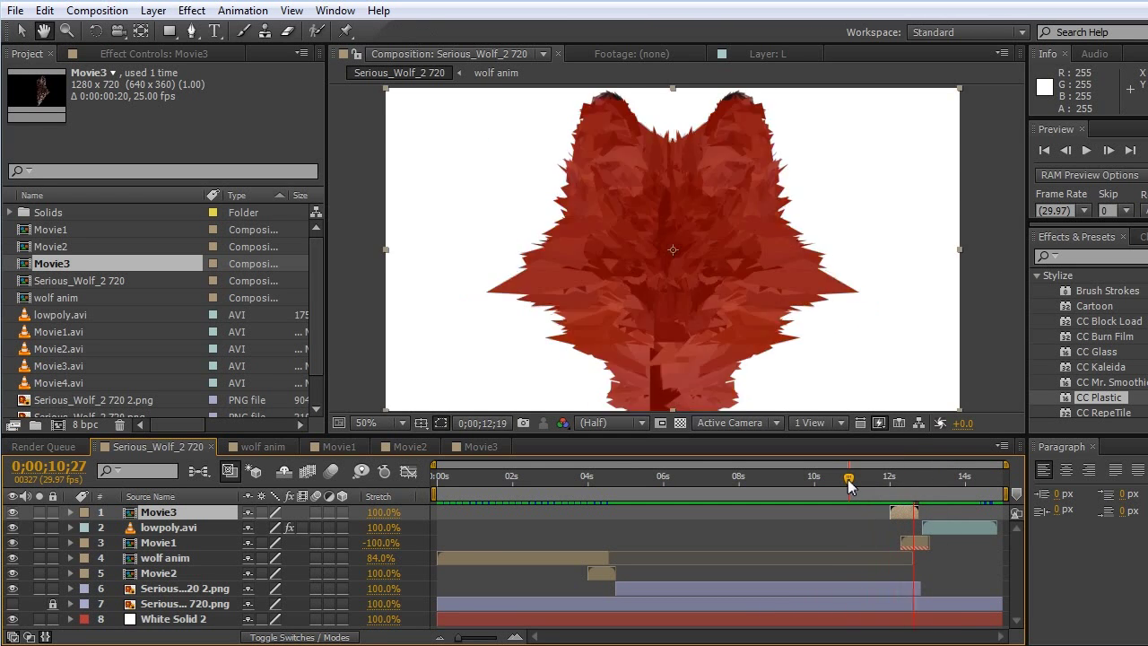
pyautogui.moveTo(847, 479); pyautogui.dragTo(917, 482)
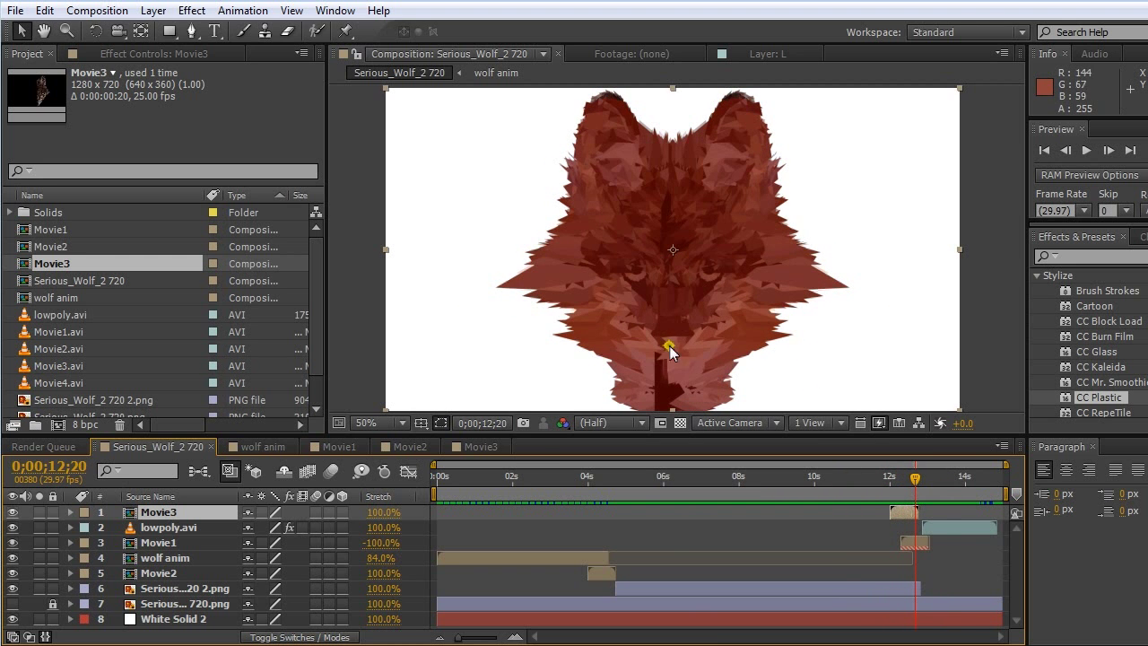
# - In the Movie3 composition, change the blending mode of both Movie3.avi layers to one that brightens their central overlap
pyautogui.click(481, 446)
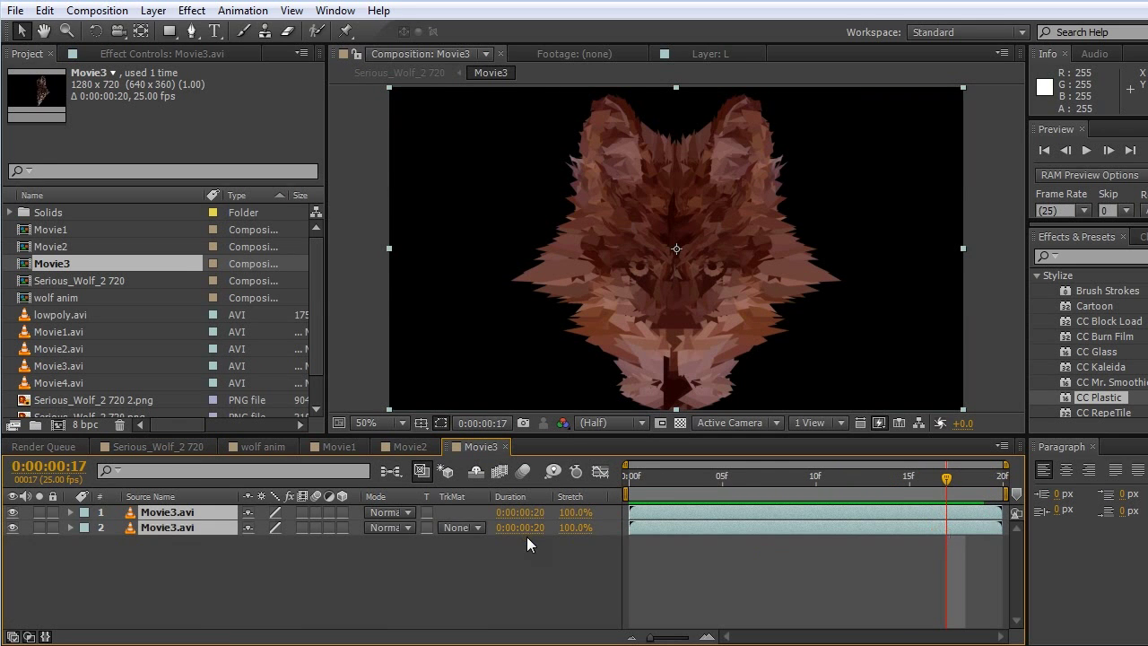
pyautogui.hotkey('shift', '=')
pyautogui.hotkey('shift', '=')
pyautogui.hotkey('shift', '=')
pyautogui.hotkey('shift', '=')
pyautogui.hotkey('shift', '=')
pyautogui.hotkey('shift', '=')
pyautogui.hotkey('shift', '=')
pyautogui.hotkey('shift', '=')
pyautogui.hotkey('shift', '=')
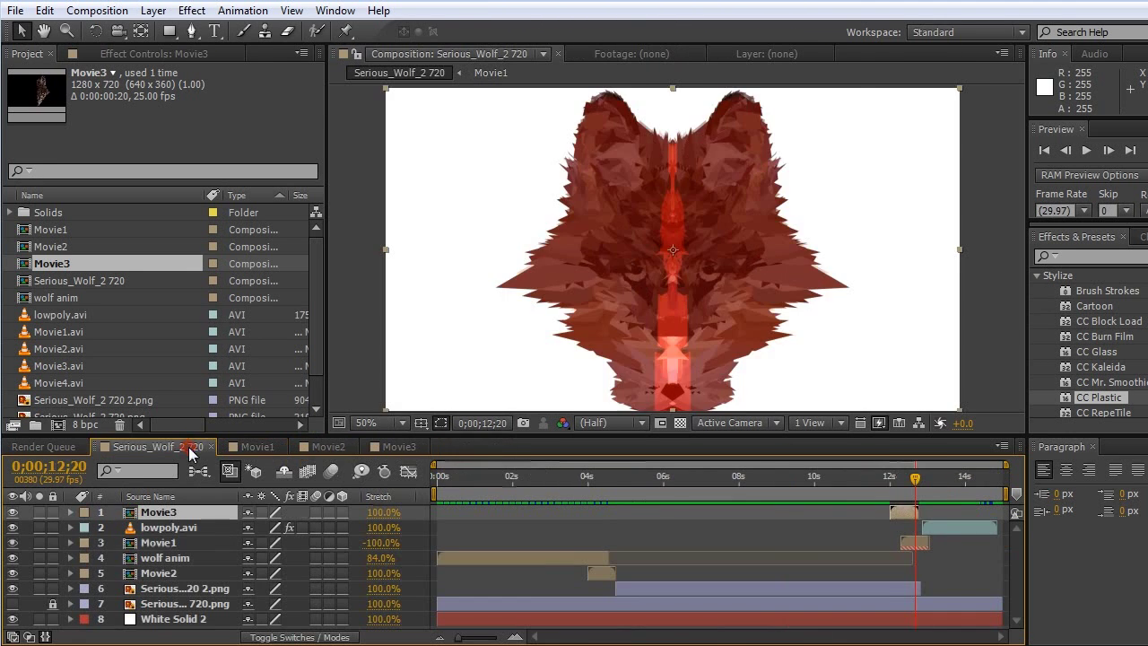
# - Return to Serious_Wolf_2 720 and show the layers' blending mode column in the timeline
pyautogui.moveTo(890, 482); pyautogui.dragTo(907, 513)
pyautogui.rightClick(403, 496)
pyautogui.click(441, 512)
pyautogui.rightClick(362, 496)
pyautogui.moveTo(422, 555)
pyautogui.click(555, 438)
# - Try the Darken blending mode on the Movie3 layer and preview the transition around 12 s
pyautogui.hotkey('shift', '=')
pyautogui.hotkey('shift', '=')
pyautogui.hotkey('shift', '=')
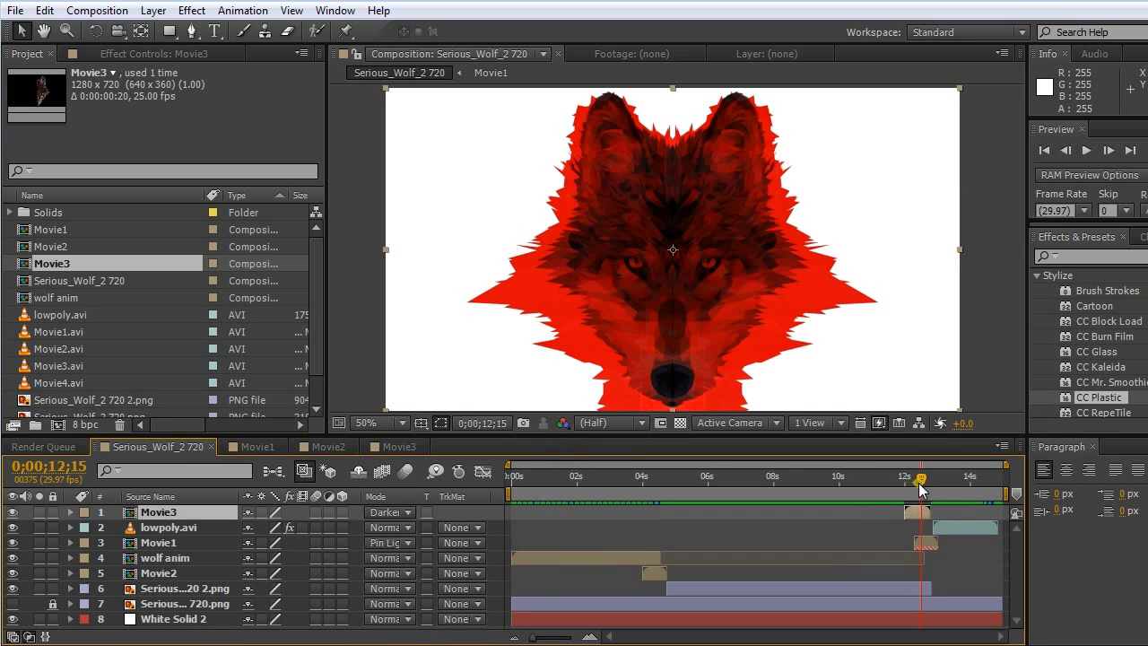
pyautogui.press('space')
pyautogui.moveTo(921, 487); pyautogui.dragTo(895, 488)
pyautogui.press('space')
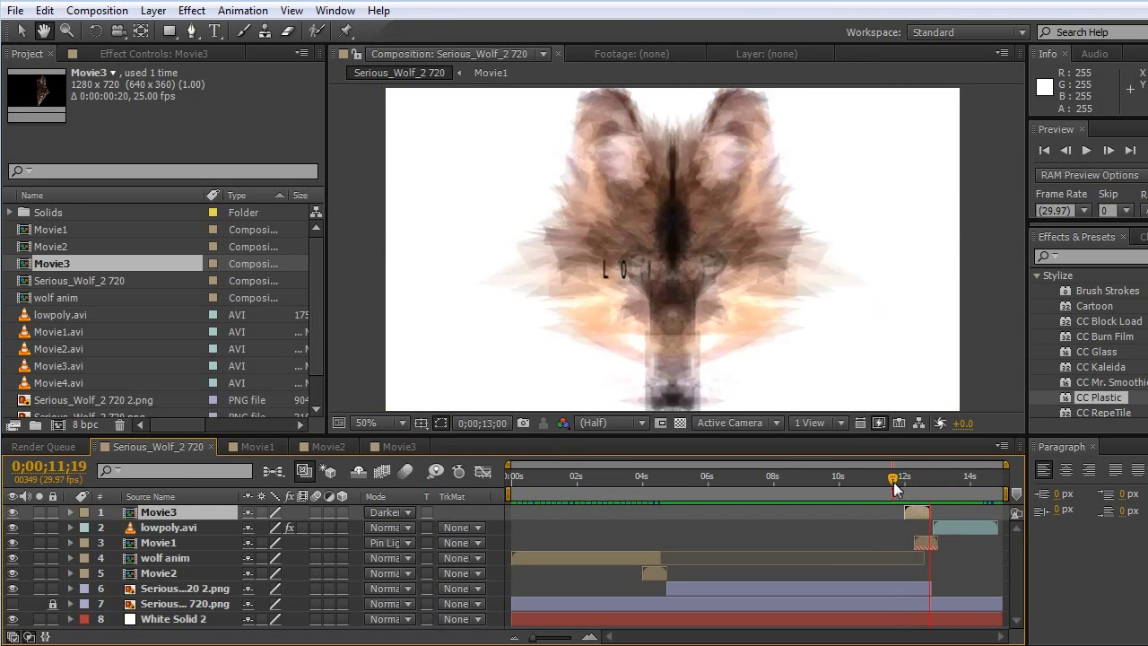
# - Set the Movie3 layer's blending mode to Lighten and check the frames around 0;00;12;08
pyautogui.hotkey('shift', '=')
pyautogui.hotkey('shift', '=')
pyautogui.hotkey('shift', '=')
pyautogui.hotkey('shift', '=')
pyautogui.click(914, 481)
pyautogui.hotkey('shift', '=')
pyautogui.hotkey('shift', '=')
pyautogui.hotkey('shift', '=')
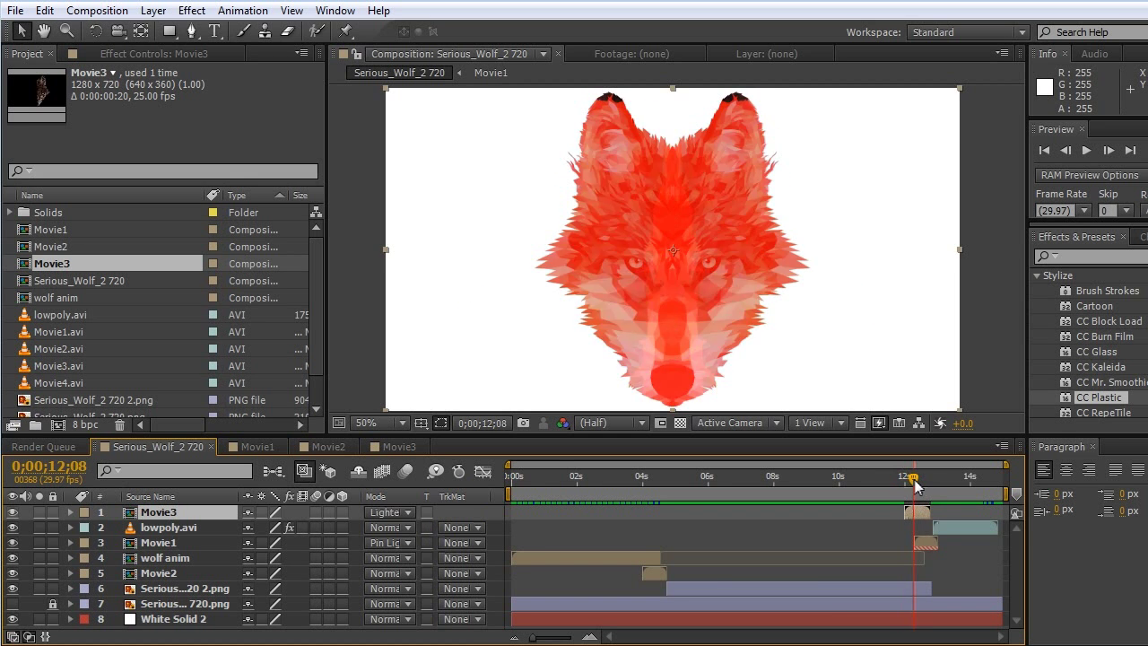
pyautogui.moveTo(915, 485); pyautogui.dragTo(715, 485)
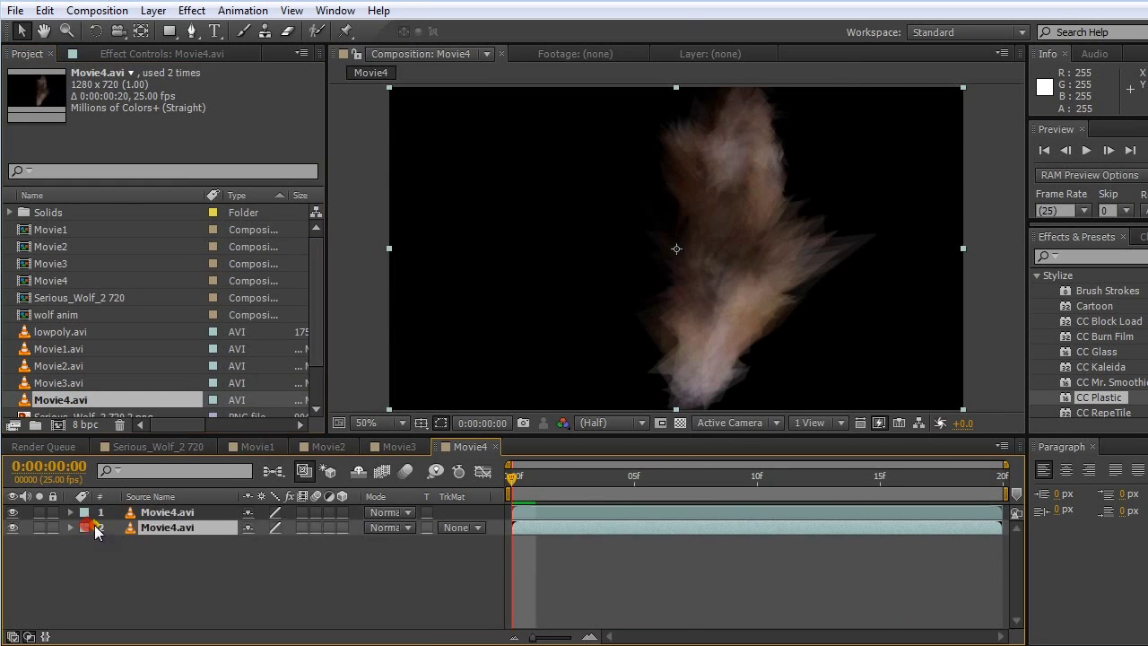
# - In the Movie4 composition, flip the lower Movie4.avi layer horizontally and preview the mirrored animation
pyautogui.rightClick(93, 527)
pyautogui.press('Escape')
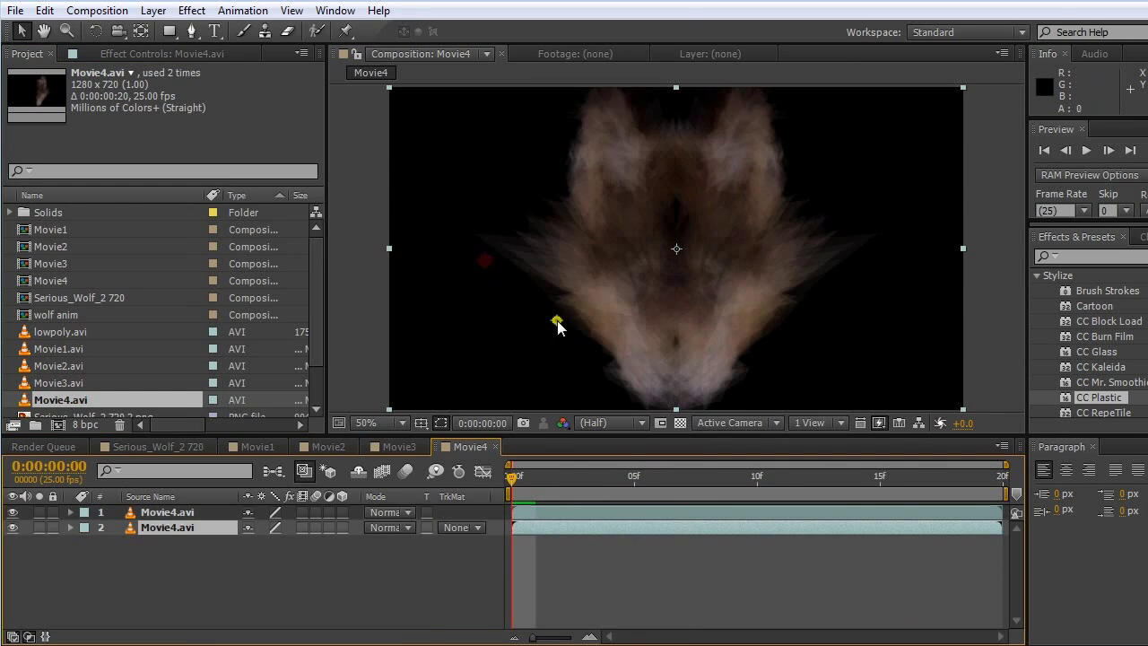
pyautogui.click(760, 479)
pyautogui.moveTo(760, 476); pyautogui.dragTo(495, 469)
pyautogui.press('space')
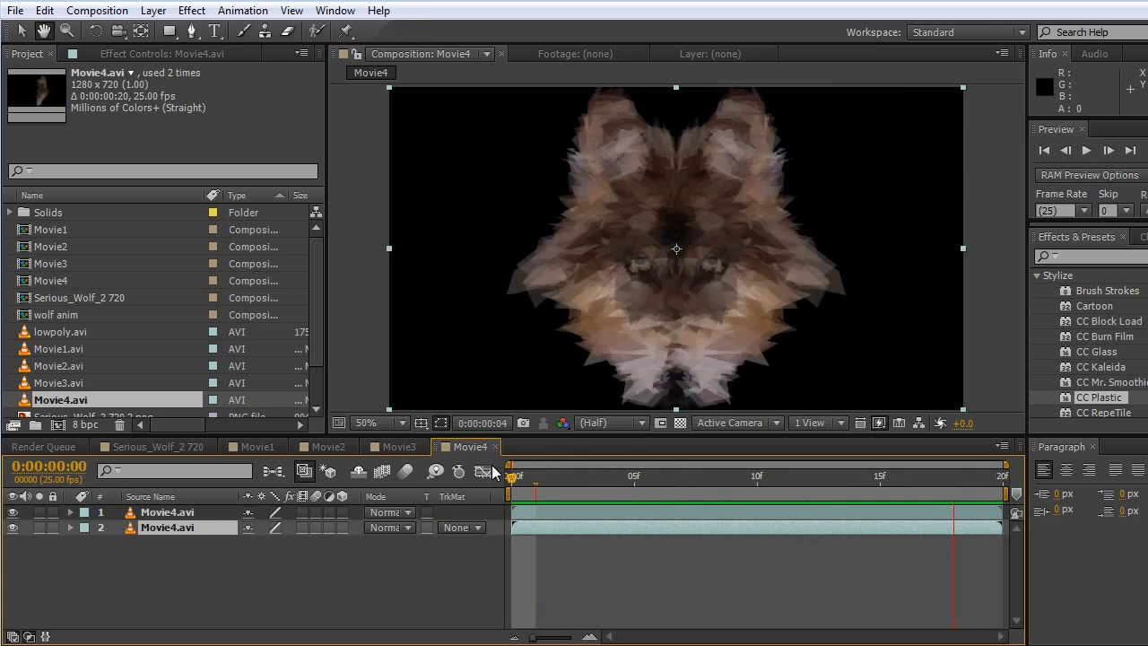
pyautogui.press('space')
pyautogui.moveTo(954, 479); pyautogui.dragTo(735, 480)
# - Select both Movie4.avi layers and step through blending modes for their overlap, previewing the mirrored wolf
pyautogui.keyDown('shift'); pyautogui.click(173, 515); pyautogui.keyUp('shift')
pyautogui.hotkey('shift', '=')
pyautogui.press('space')
pyautogui.press('space')
pyautogui.click(765, 481)
pyautogui.hotkey('shift', '=')
pyautogui.hotkey('shift', '=')
pyautogui.hotkey('shift', '=')
pyautogui.hotkey('shift', '=')
pyautogui.hotkey('shift', '=')
pyautogui.hotkey('shift', '=')
pyautogui.hotkey('shift', '=')
pyautogui.hotkey('shift', '=')
pyautogui.hotkey('shift', '=')
pyautogui.hotkey('shift', '=')
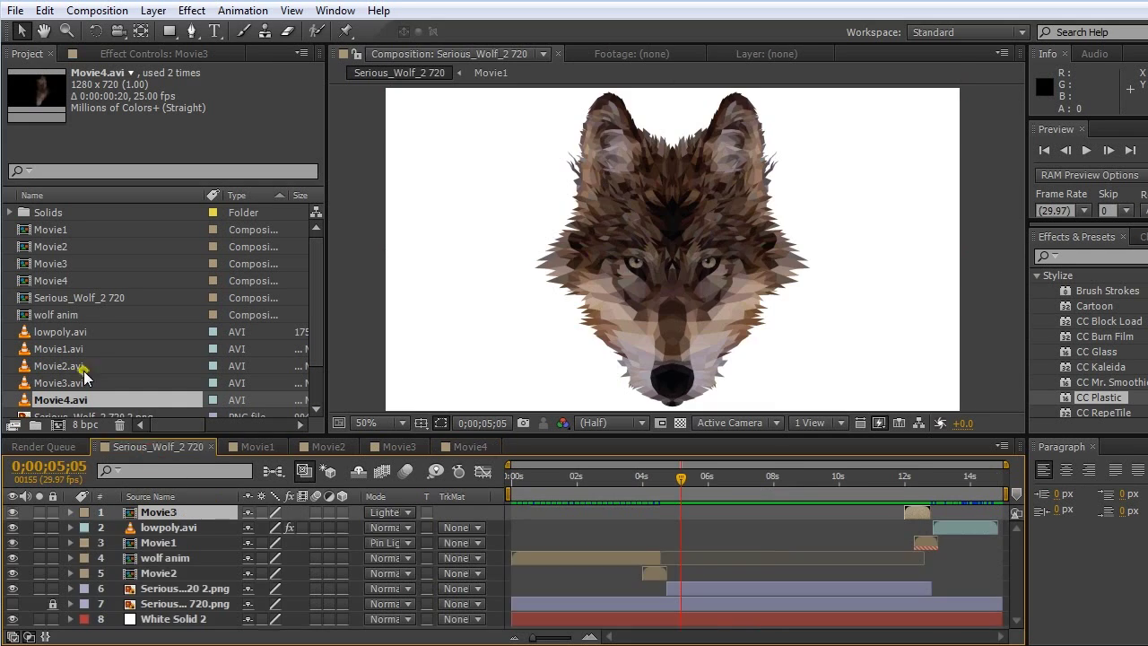
# - Add the Movie4 composition on top of Serious_Wolf_2 720 and move it to start at about 6 s
pyautogui.moveTo(51, 280); pyautogui.dragTo(681, 243)
pyautogui.click(624, 478)
pyautogui.click(648, 479)
pyautogui.moveTo(670, 512); pyautogui.dragTo(721, 512)
pyautogui.click(656, 479)
pyautogui.press('space')
pyautogui.click(696, 474)
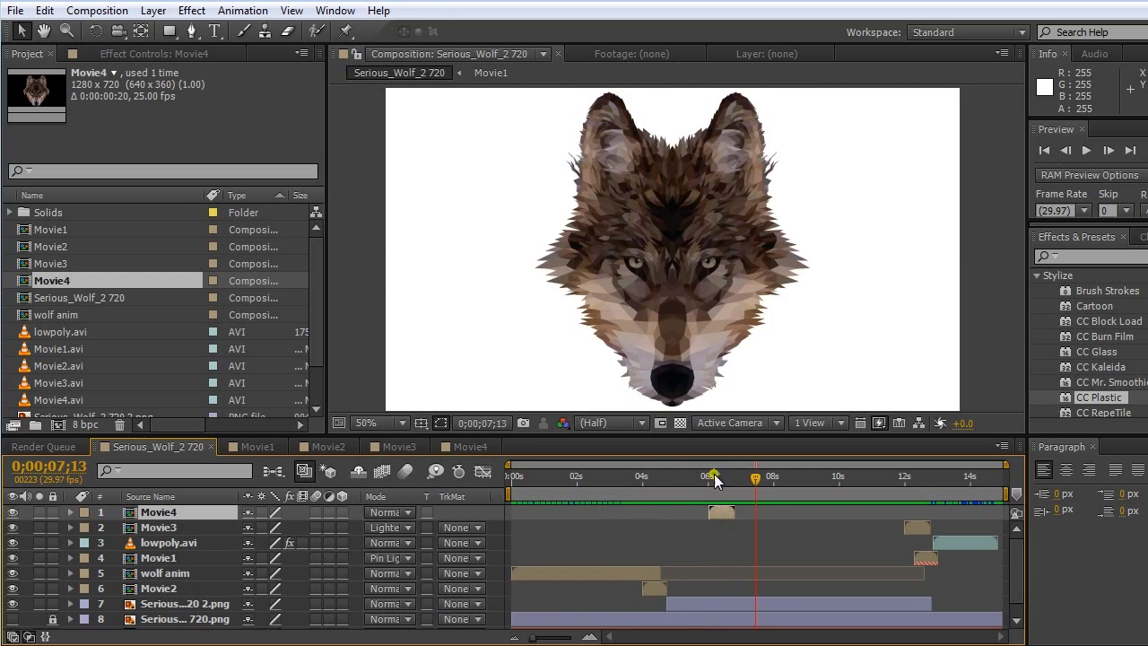
# - Try the Darken blending mode on the Movie4 layer and check its first frames
pyautogui.click(711, 475)
pyautogui.hotkey('shift', '=')
pyautogui.hotkey('shift', '=')
pyautogui.hotkey('shift', '=')
pyautogui.press('space')
pyautogui.click(715, 479)
pyautogui.click(708, 476)
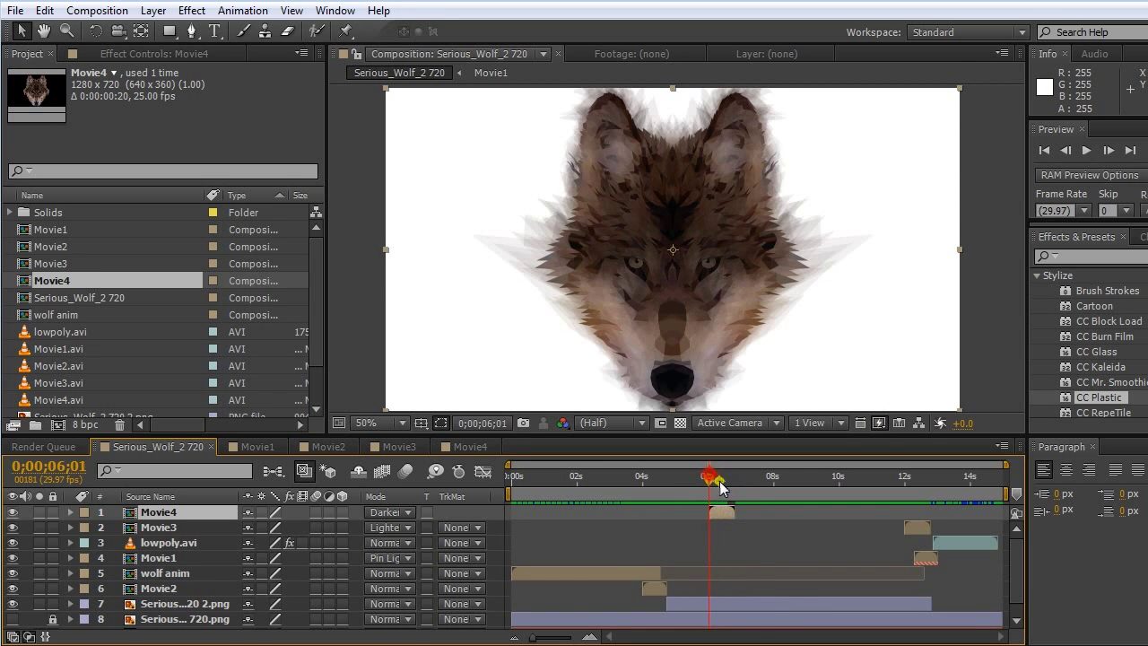
# - Play back the closing part of the composition from about 11 s to examine the transitions
pyautogui.moveTo(706, 477); pyautogui.dragTo(948, 485)
pyautogui.press('space')
pyautogui.press('space')
pyautogui.click(871, 474)
pyautogui.press('space')
pyautogui.press('space')
pyautogui.click(881, 476)
pyautogui.press('space')
pyautogui.press('space')
# - Animate the Movie4 layer's opacity with keyframes, using 40% at 0;00;06;18, and preview the fade
pyautogui.press('t')
pyautogui.click(117, 528)
pyautogui.moveTo(260, 528); pyautogui.dragTo(168, 528)
pyautogui.press('space')
pyautogui.moveTo(943, 484)
pyautogui.mouseDown()
pyautogui.moveTo(900, 481)
pyautogui.moveTo(943, 512)
pyautogui.moveTo(902, 479)
pyautogui.moveTo(941, 479)
pyautogui.mouseUp()
pyautogui.click(926, 482)
pyautogui.click(928, 480)
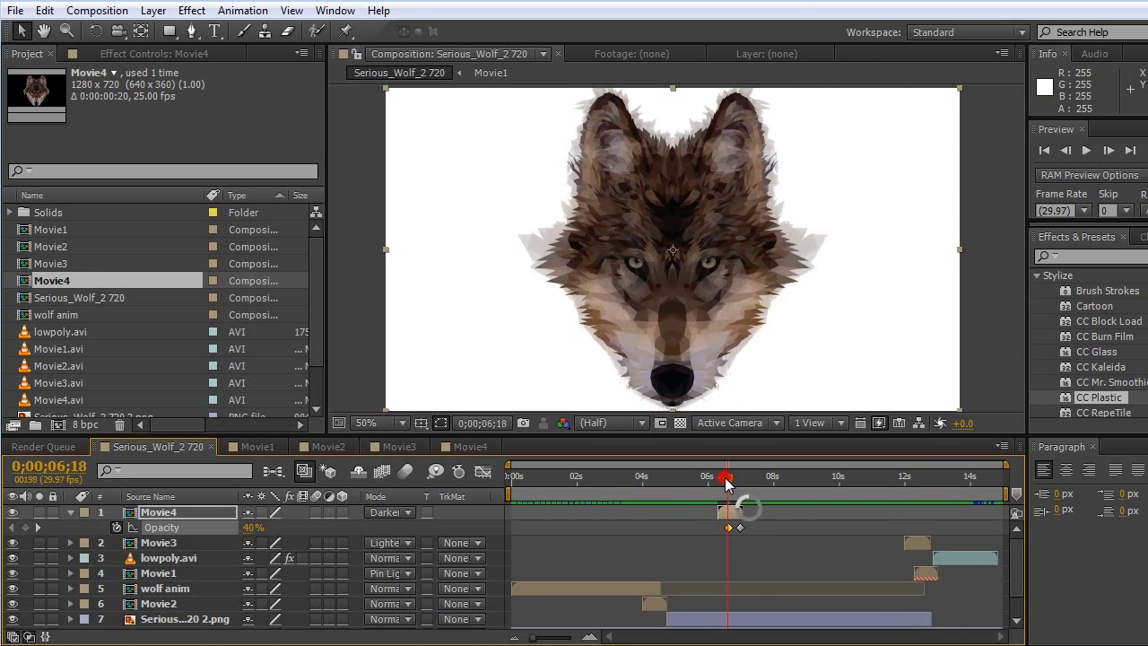
pyautogui.click(693, 479)
pyautogui.press('space')
pyautogui.press('space')
# - Set the Movie4 layer's blending mode to Hard Mix and preview it
pyautogui.click(733, 480)
pyautogui.hotkey('shift', '=')
pyautogui.hotkey('shift', '=')
pyautogui.hotkey('shift', '=')
pyautogui.hotkey('shift', '=')
pyautogui.hotkey('shift', '=')
pyautogui.hotkey('shift', '=')
pyautogui.hotkey('shift', '=')
pyautogui.hotkey('shift', '=')
pyautogui.hotkey('shift', '=')
pyautogui.hotkey('shift', '=')
pyautogui.hotkey('shift', '=')
pyautogui.hotkey('shift', '=')
pyautogui.hotkey('shift', '=')
pyautogui.hotkey('shift', '=')
pyautogui.click(660, 481)
pyautogui.press('space')
pyautogui.press('space')
# - Move the Movie4 layer earlier to overlap the end of Movie2 at about 4.6 s and replay the transition
pyautogui.moveTo(726, 513); pyautogui.dragTo(670, 513)
pyautogui.click(639, 480)
pyautogui.press('space')
pyautogui.click(634, 481)
pyautogui.press('space')
pyautogui.click(639, 481)
pyautogui.press('space')
pyautogui.click(632, 481)
pyautogui.press('space')
pyautogui.click(667, 481)
pyautogui.click(640, 483)
pyautogui.press('space')
pyautogui.click(623, 481)
pyautogui.press('space')
# - Nudge the Movie4 layer slightly later in time and replay the transition after Movie2
pyautogui.moveTo(669, 513)
pyautogui.mouseDown()
pyautogui.moveTo(651, 513)
pyautogui.moveTo(676, 514)
pyautogui.mouseUp()
pyautogui.click(630, 482)
pyautogui.press('space')
pyautogui.click(661, 483)
pyautogui.click(639, 482)
pyautogui.press('space')
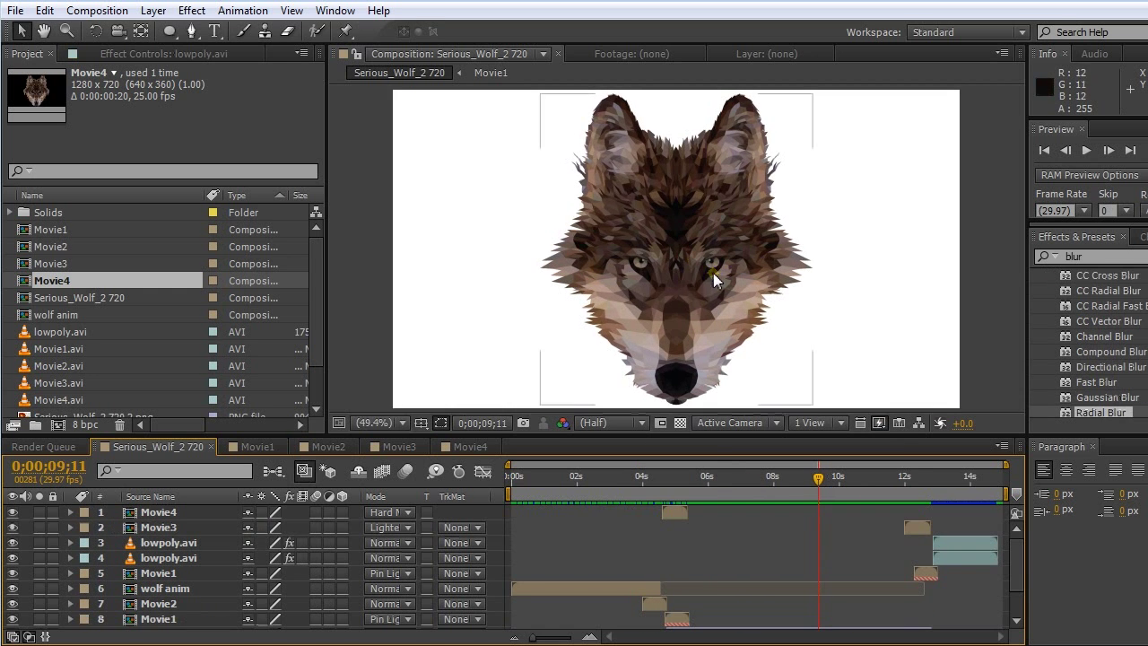
# - Draw a small white ellipse over the highlight in the wolf's eye
pyautogui.scroll(4, 713, 272)
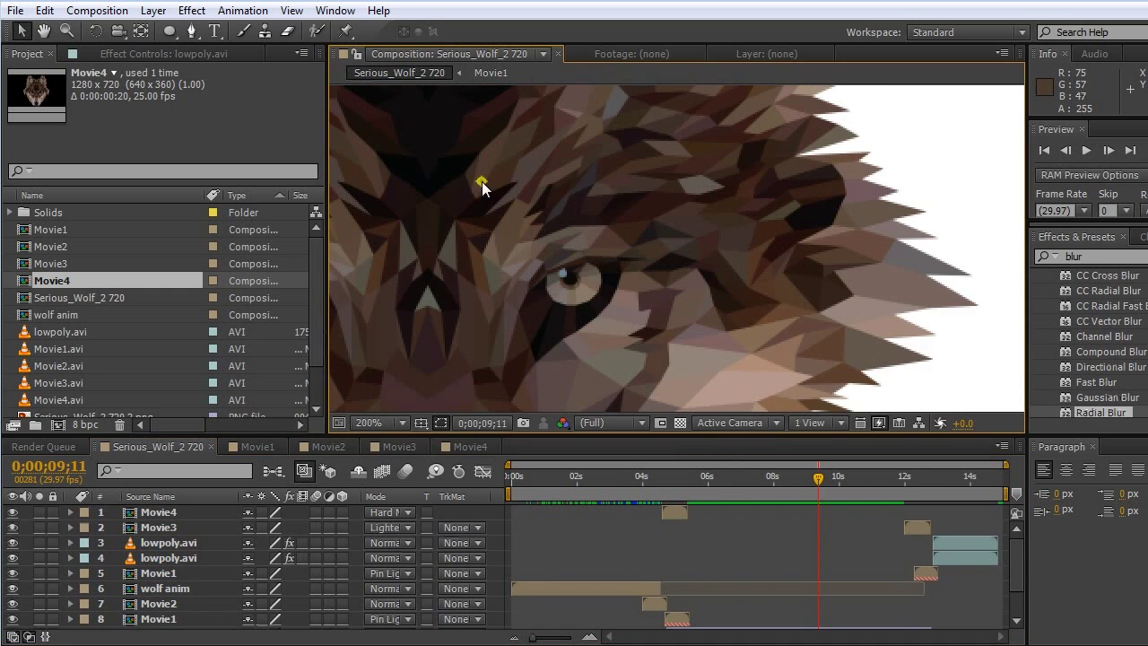
pyautogui.click(168, 34)
pyautogui.moveTo(554, 269); pyautogui.dragTo(571, 285)
# - Draw a white four-pointed star above the wolf's eye with the Pen tool
pyautogui.click(191, 33)
pyautogui.click(599, 148)
pyautogui.click(594, 182)
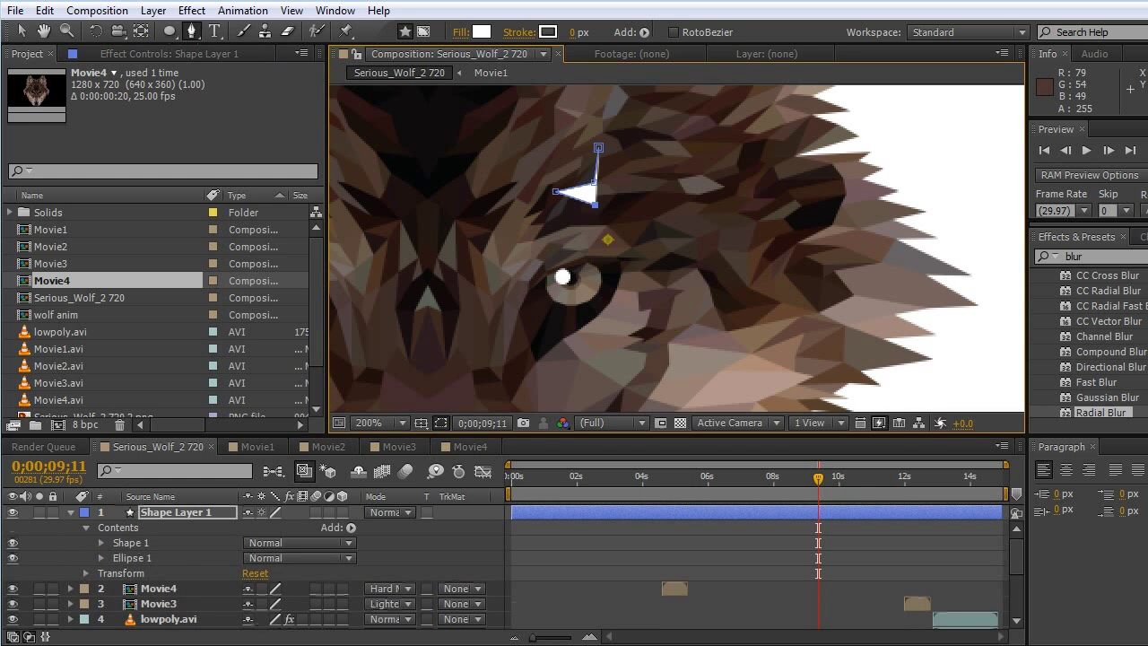
pyautogui.scroll(2, 624, 231)
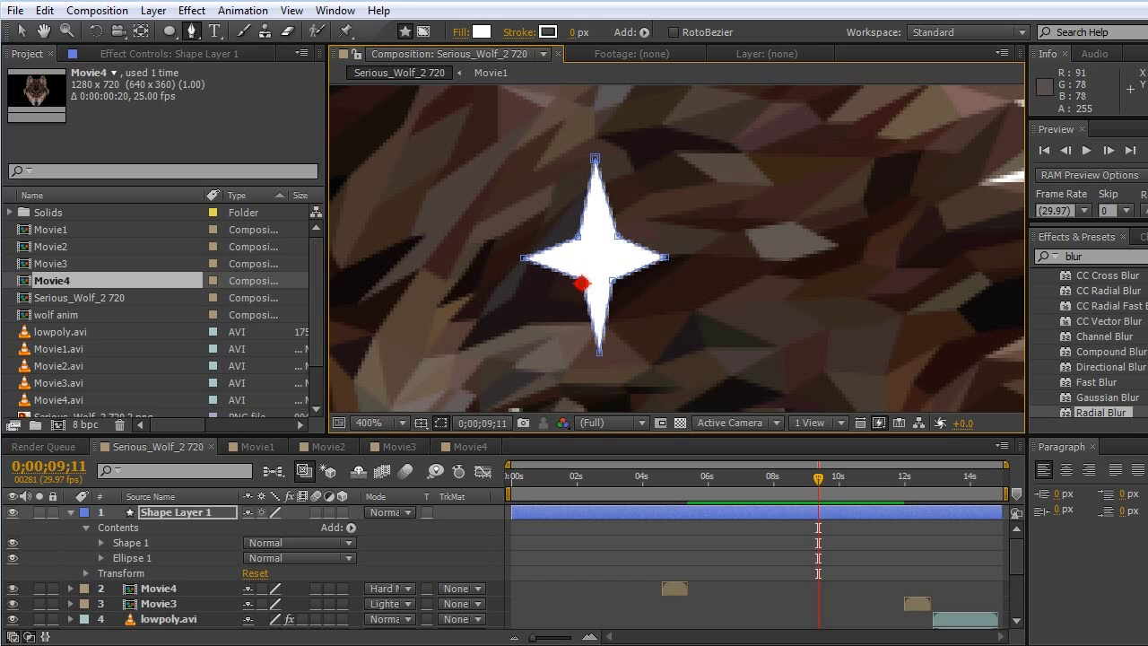
pyautogui.moveTo(597, 354); pyautogui.dragTo(595, 356)
pyautogui.scroll(-1, 669, 259)
# - Move the star onto the wolf's eye and lengthen its lower point
pyautogui.moveTo(665, 257); pyautogui.dragTo(602, 329)
pyautogui.click(22, 32)
pyautogui.click(784, 478)
pyautogui.click(191, 32)
pyautogui.click(70, 512)
pyautogui.moveTo(600, 377); pyautogui.dragTo(601, 395)
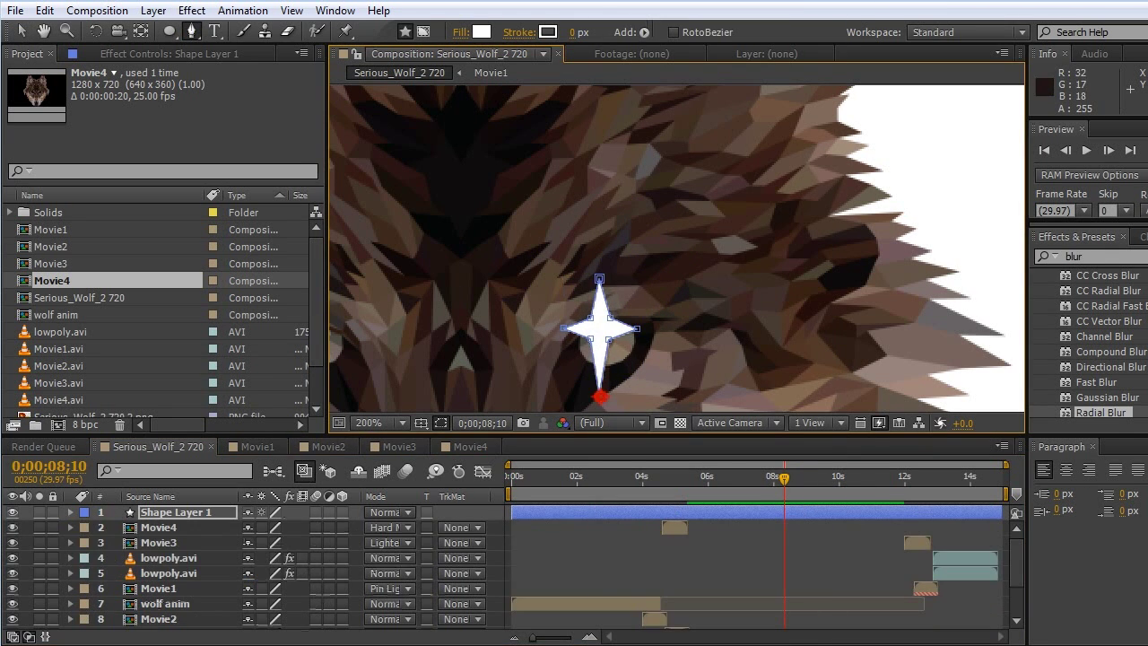
# - Move the star aside from the wolf's eye and centre the white ellipse's anchor point on its shape
pyautogui.moveTo(769, 486); pyautogui.dragTo(768, 485)
pyautogui.press('v')
pyautogui.click(616, 332)
pyautogui.moveTo(599, 326); pyautogui.dragTo(818, 322)
pyautogui.click(597, 340)
pyautogui.press('q')
pyautogui.moveTo(596, 326)
pyautogui.mouseDown()
pyautogui.moveTo(612, 345)
pyautogui.moveTo(602, 341)
pyautogui.mouseUp()
# - Animate the scale of the white ellipse in the eye with keyframes around the seven-second mark so it grows
pyautogui.click(744, 485)
pyautogui.press('t')
pyautogui.click(116, 527)
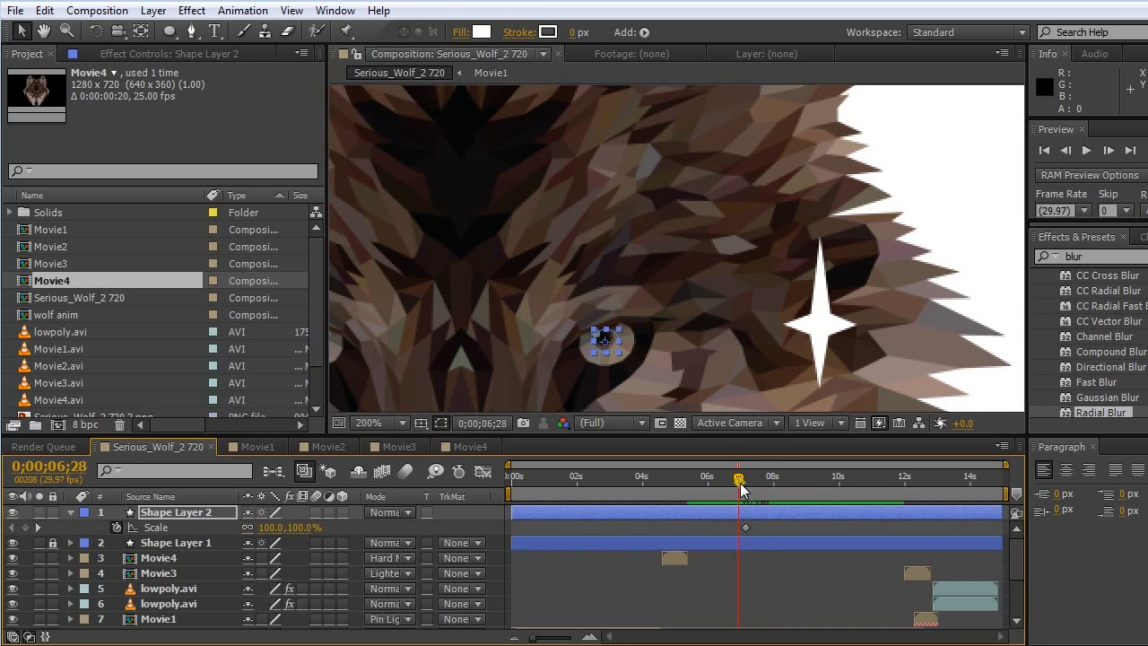
pyautogui.moveTo(293, 527); pyautogui.dragTo(491, 528)
pyautogui.moveTo(745, 479)
pyautogui.mouseDown()
pyautogui.moveTo(770, 477)
pyautogui.moveTo(760, 478)
pyautogui.mouseUp()
# - Keyframe the opacity of the eye ellipse, adjust the keyframe timing and preview the result
pyautogui.press('t')
pyautogui.moveTo(768, 527); pyautogui.dragTo(762, 529)
pyautogui.press('space')
pyautogui.moveTo(760, 479); pyautogui.dragTo(750, 480)
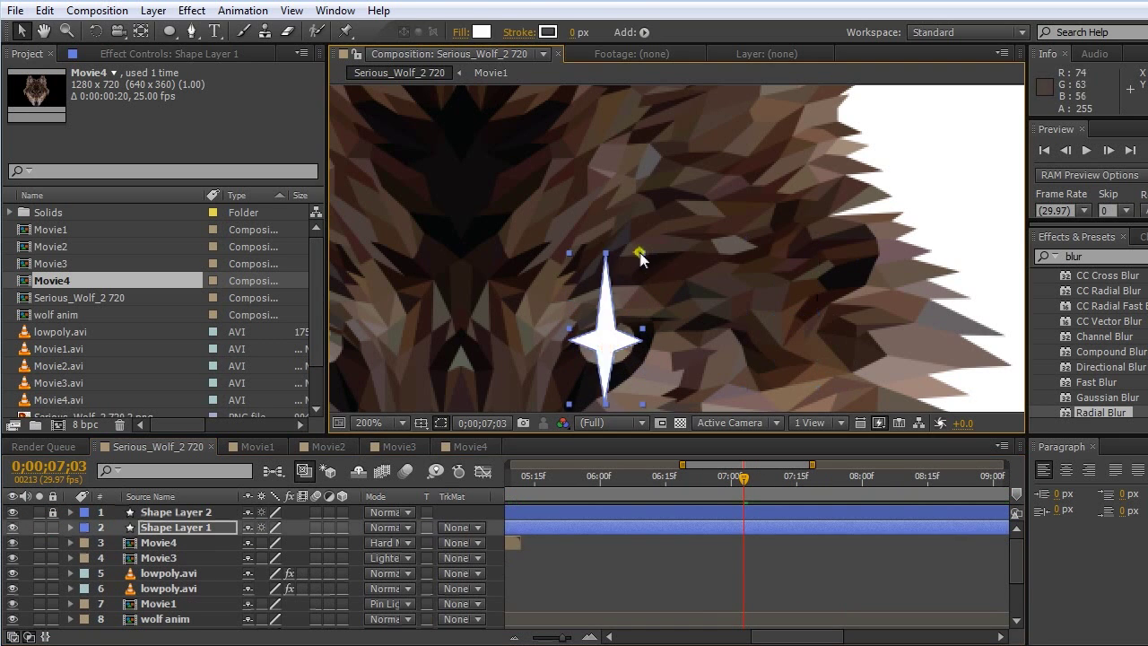
# - Keyframe the star's rotation to 88° at 0;00;07;05 and animate its scale over the wolf's eye
pyautogui.press('/')
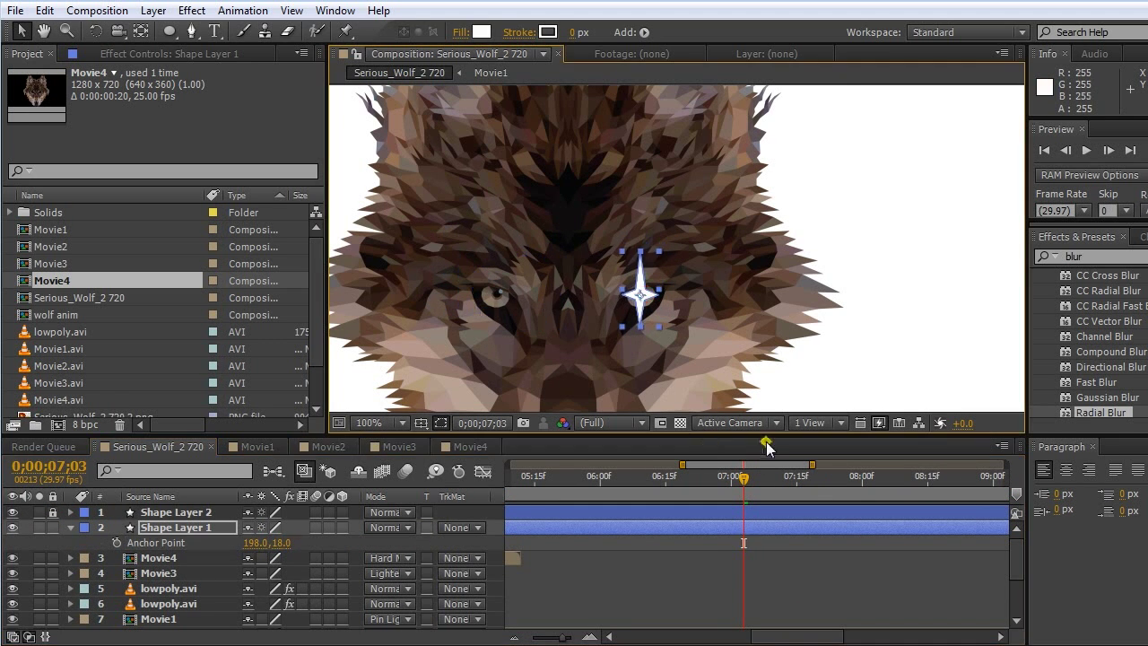
pyautogui.moveTo(238, 543); pyautogui.dragTo(245, 543)
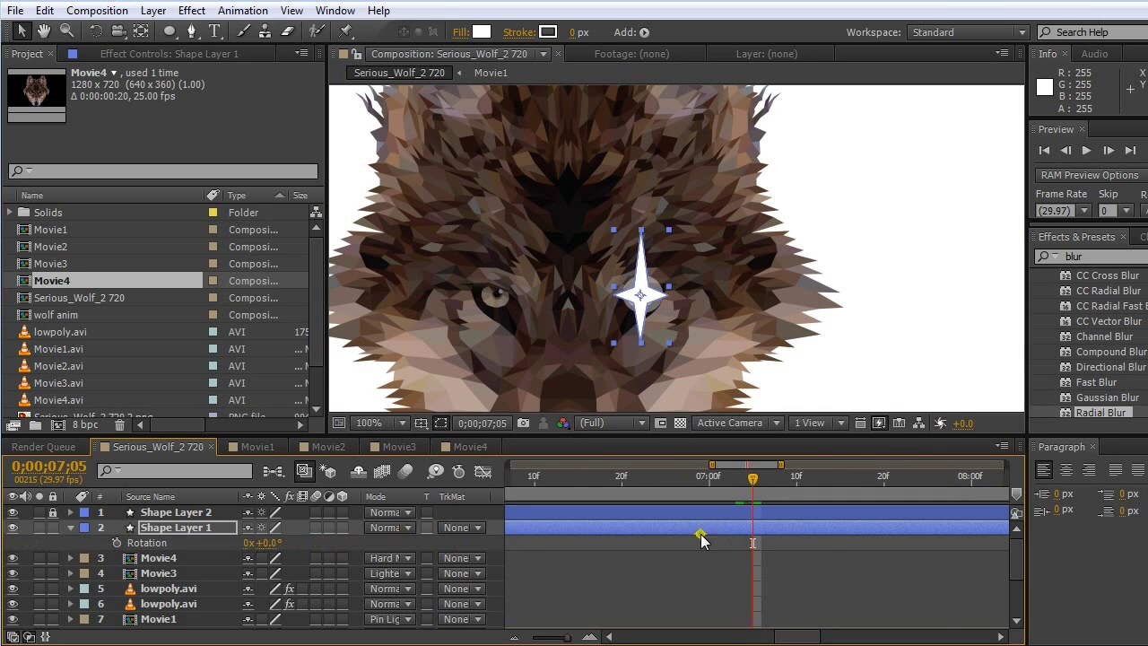
pyautogui.press('=')
pyautogui.moveTo(270, 542); pyautogui.dragTo(348, 541)
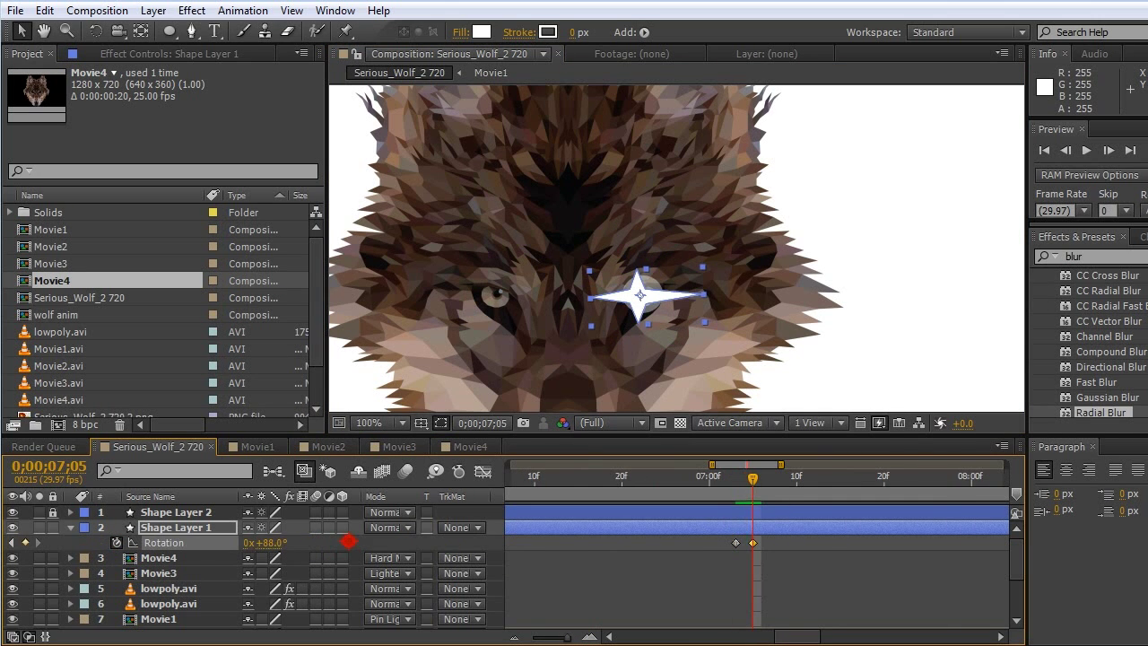
pyautogui.press('s')
pyautogui.moveTo(272, 543); pyautogui.dragTo(281, 541)
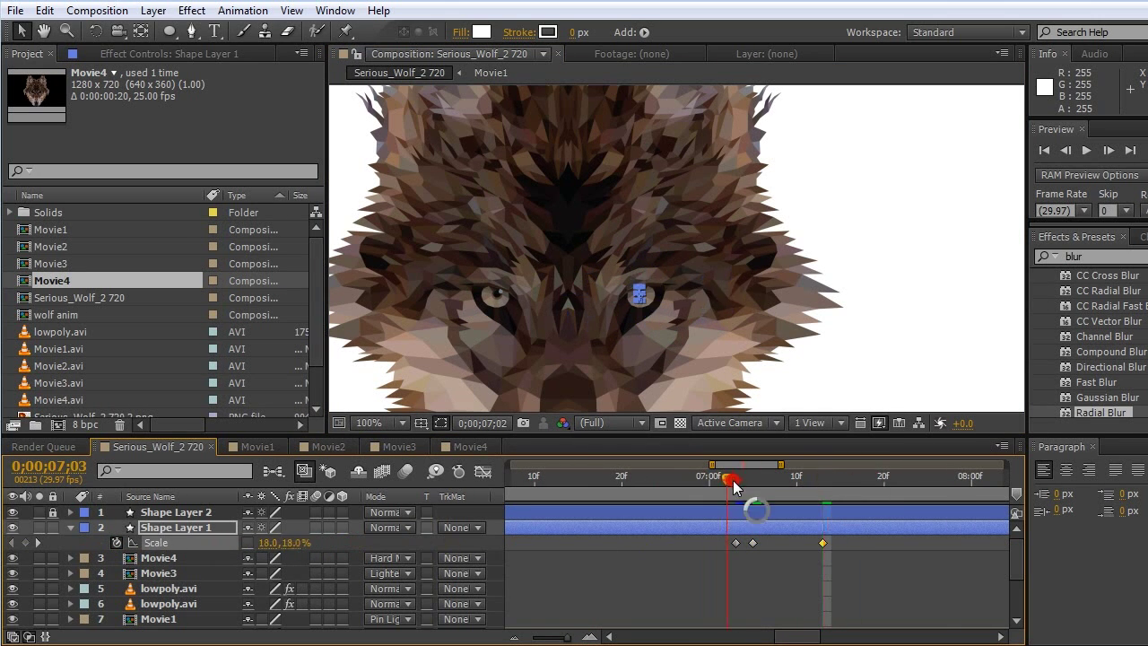
# - Keyframe the star's opacity so it starts at 8% at 0;00;07;03 and fades in over the following frames
pyautogui.moveTo(701, 479); pyautogui.dragTo(736, 479)
pyautogui.press('t')
pyautogui.click(116, 543)
pyautogui.moveTo(736, 542); pyautogui.dragTo(762, 542)
pyautogui.moveTo(252, 542); pyautogui.dragTo(162, 543)
# - Retime the star's opacity fade-in and move its last scale keyframe earlier, to just before 0;00;07;10
pyautogui.moveTo(736, 477); pyautogui.dragTo(790, 485)
pyautogui.click(906, 207)
pyautogui.moveTo(789, 480); pyautogui.dragTo(763, 481)
pyautogui.moveTo(761, 542); pyautogui.dragTo(746, 543)
pyautogui.moveTo(763, 480); pyautogui.dragTo(796, 482)
pyautogui.press('u')
pyautogui.moveTo(823, 543); pyautogui.dragTo(788, 543)
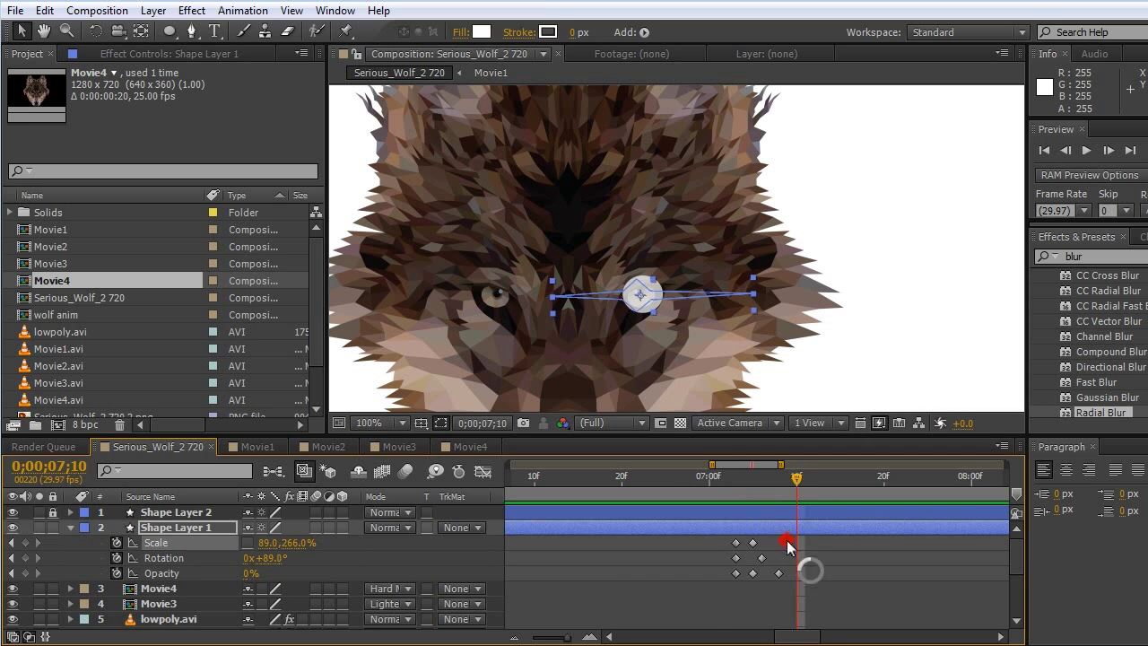
# - Preview the eye glint, unlock the ellipse layer and reveal its keyframes for comparison with the star's
pyautogui.moveTo(796, 480); pyautogui.dragTo(671, 483)
pyautogui.click(906, 207)
pyautogui.press('space')
pyautogui.click(53, 512)
pyautogui.click(177, 512)
pyautogui.press('u')
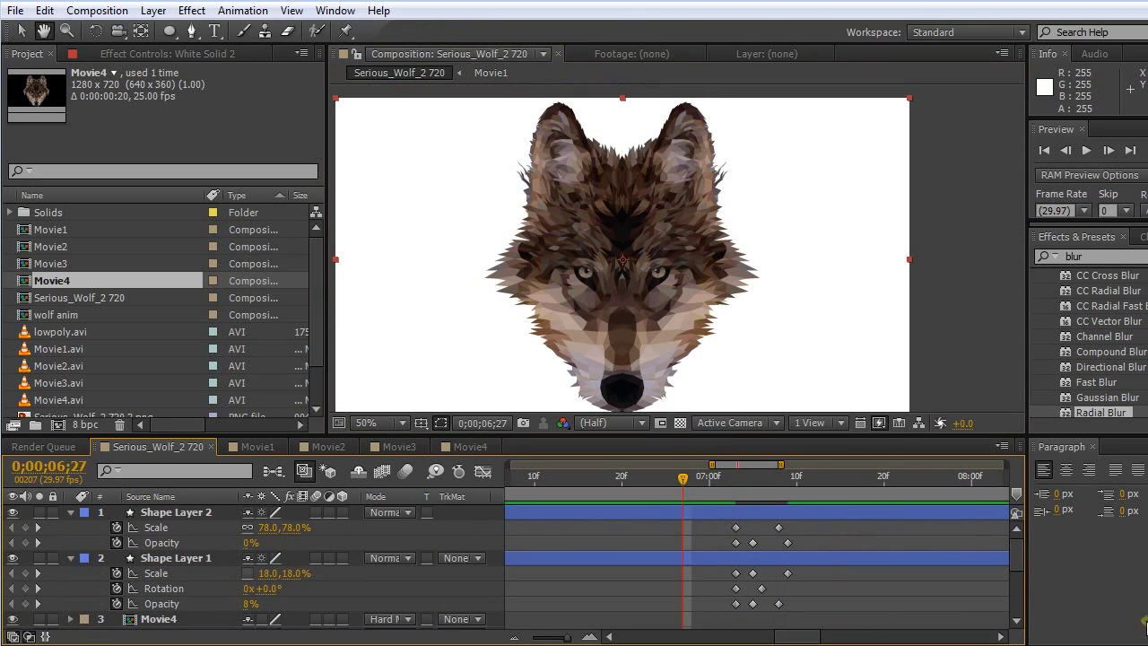
pyautogui.moveTo(684, 489); pyautogui.dragTo(691, 491)
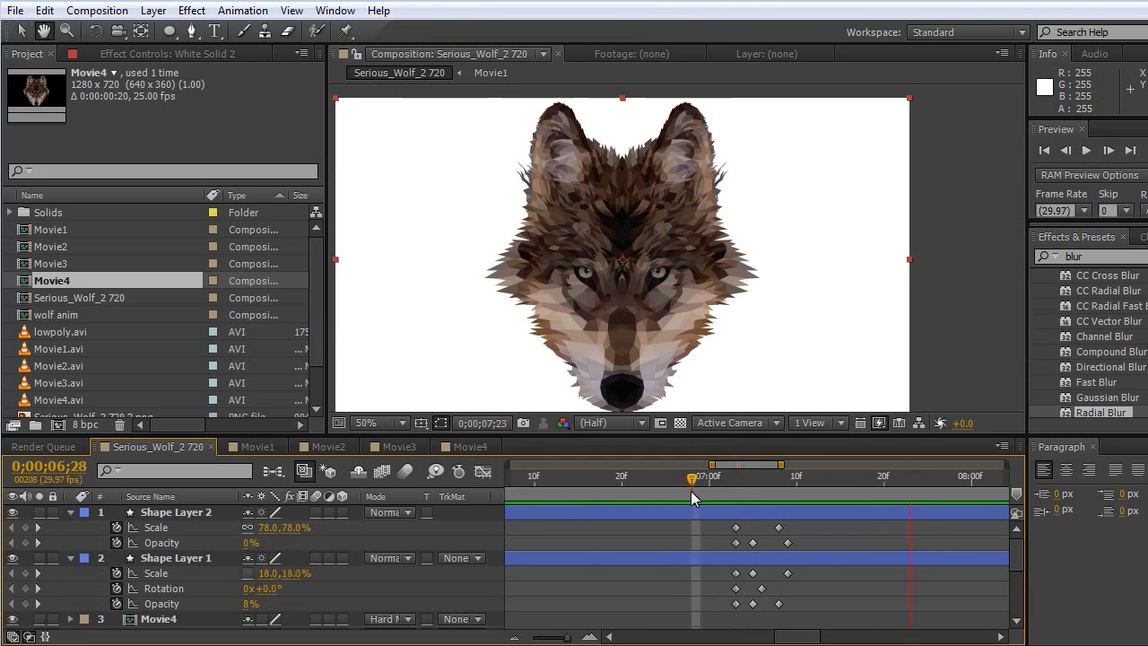
pyautogui.press('space')
# - Collapse both glint shape layers and play the whole wolf animation from the beginning
pyautogui.click(71, 512)
pyautogui.click(71, 528)
pyautogui.press('Home')
pyautogui.press('space')
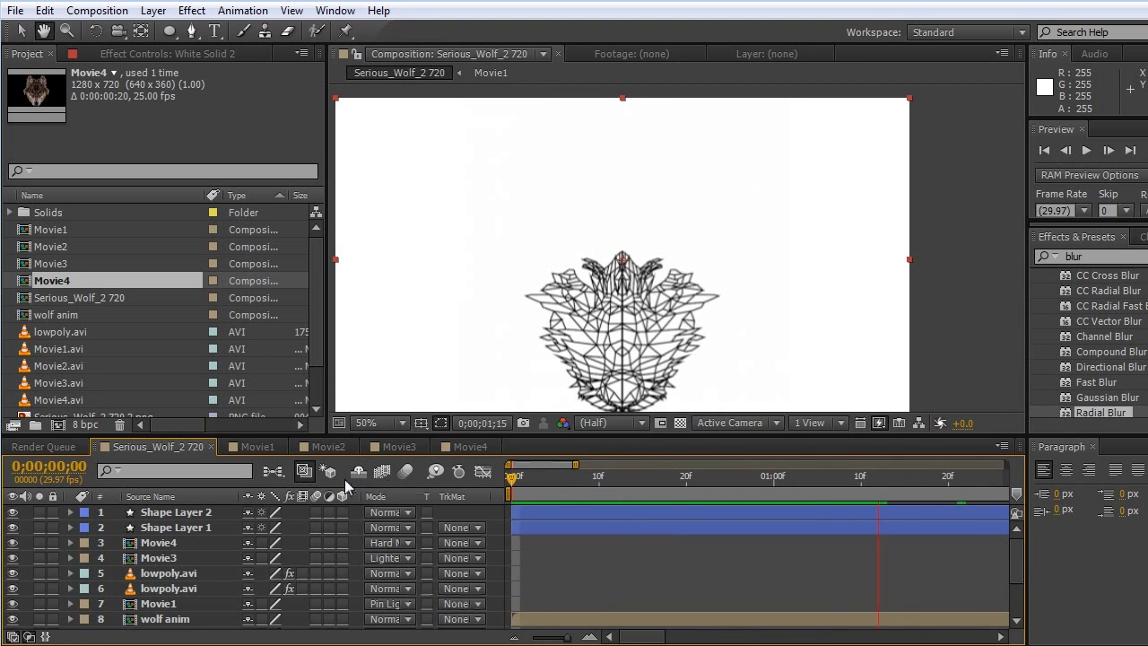